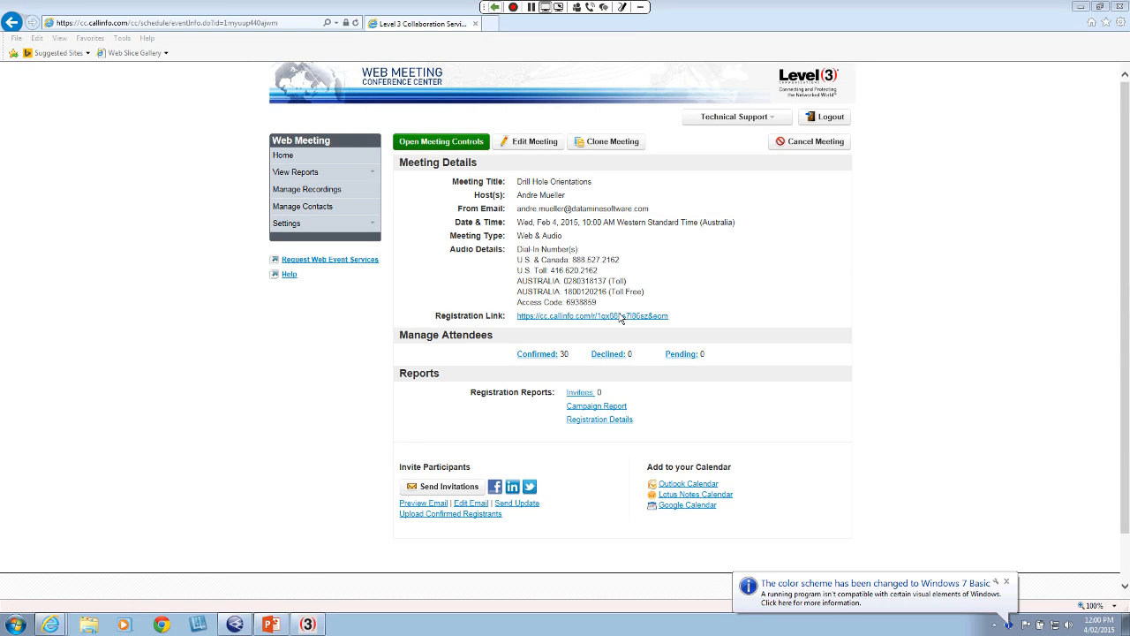
# Switch to Studio 3 and open the orient3 macro from the project for editing
pyautogui.click(235, 624)
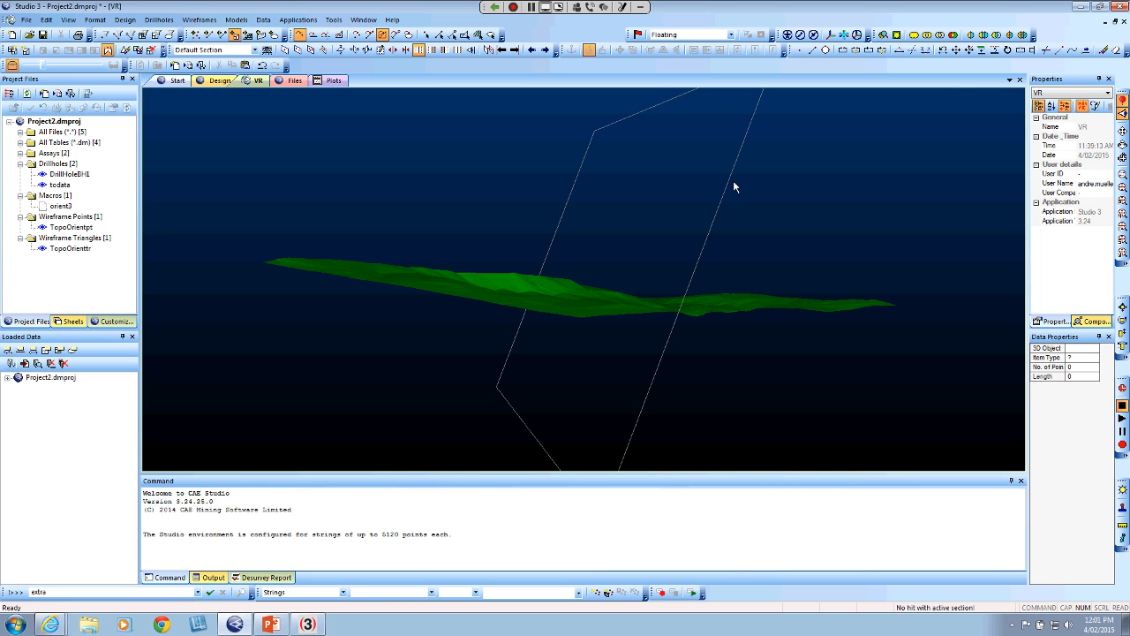
pyautogui.click(60, 205)
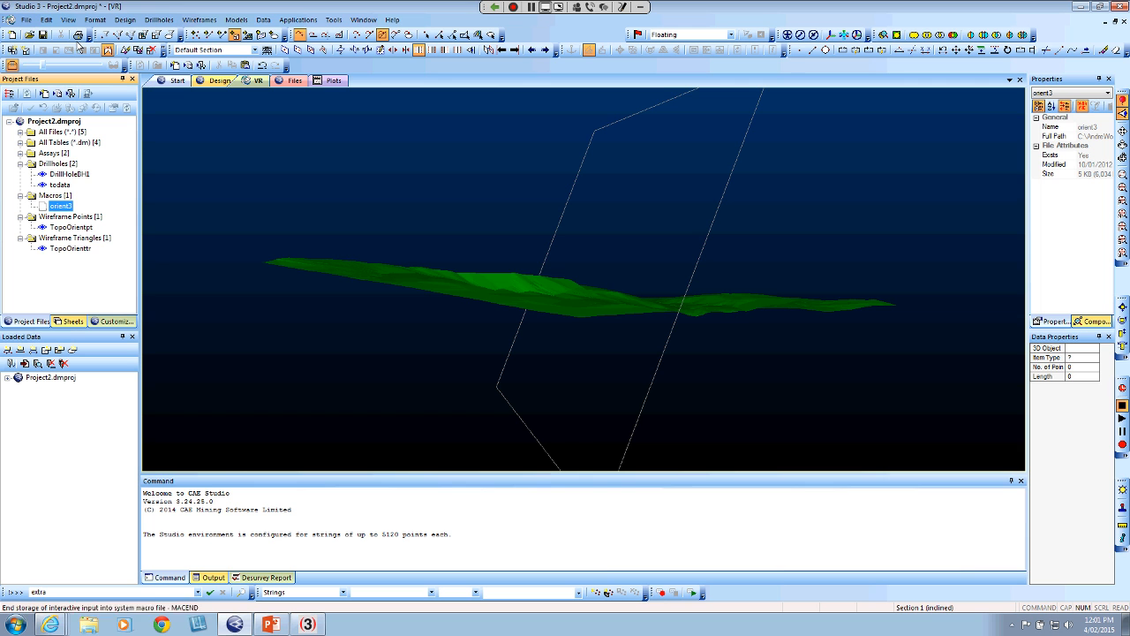
pyautogui.rightClick(64, 212)
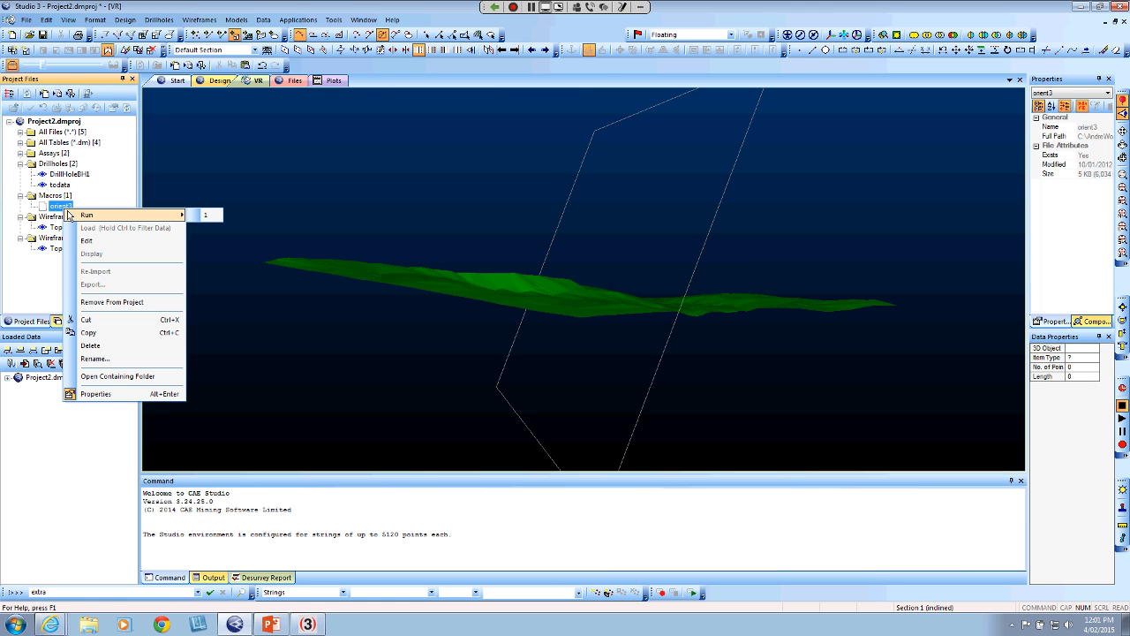
pyautogui.click(97, 241)
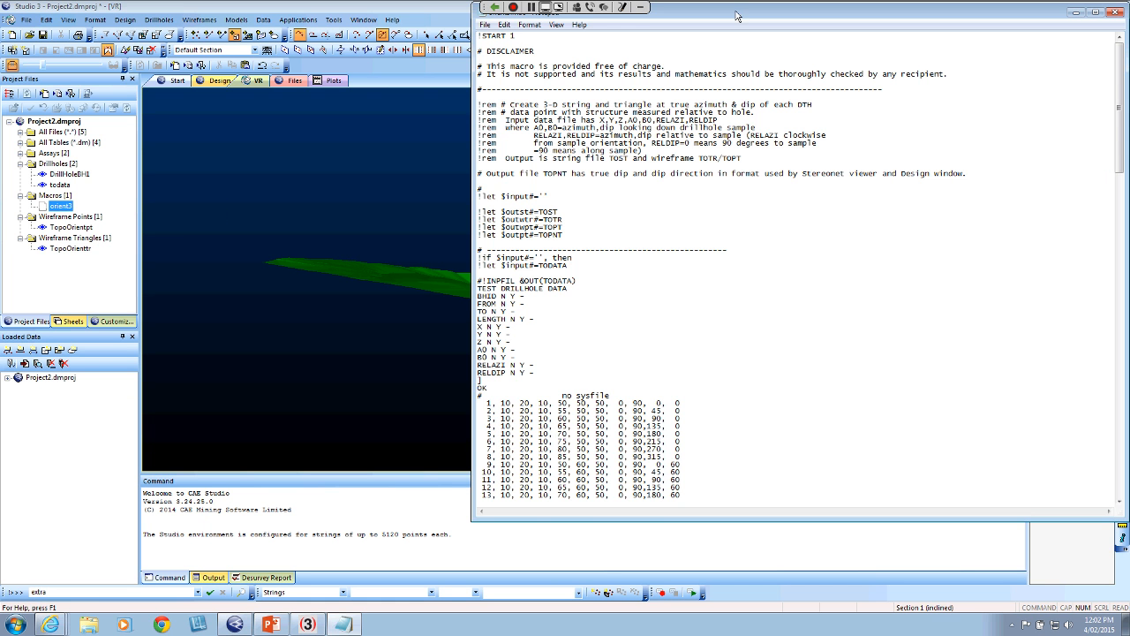
pyautogui.moveTo(740, 14); pyautogui.dragTo(607, 49)
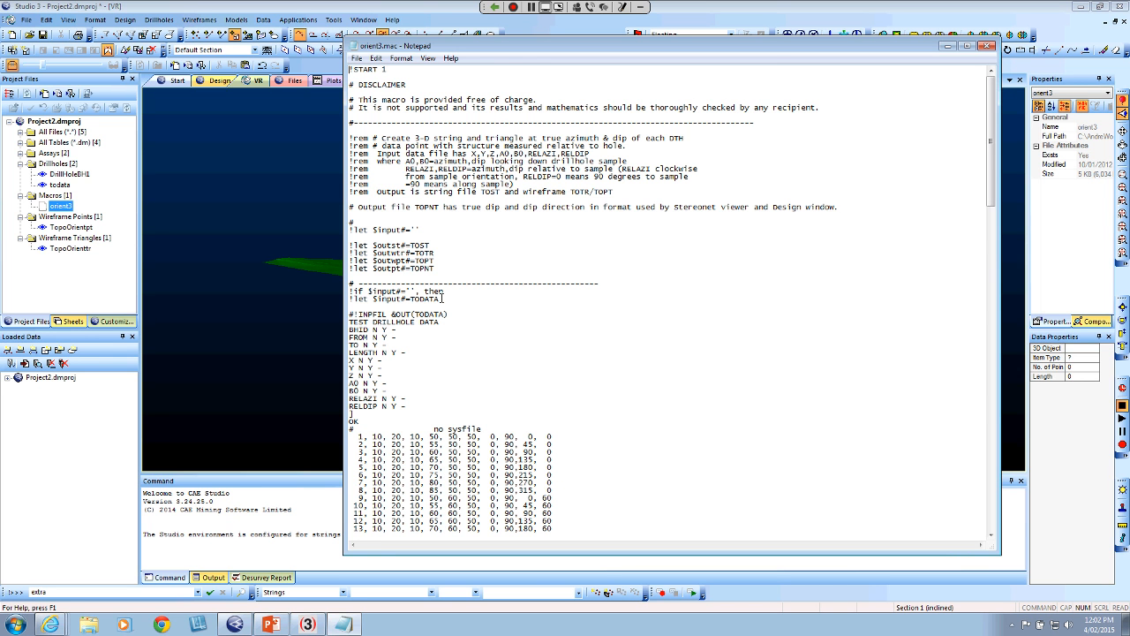
# Examine the macro's TODATA input assignment, its output description and the TOST, TOTR, TOPT and TOPNT output definitions
pyautogui.moveTo(442, 298); pyautogui.dragTo(355, 299)
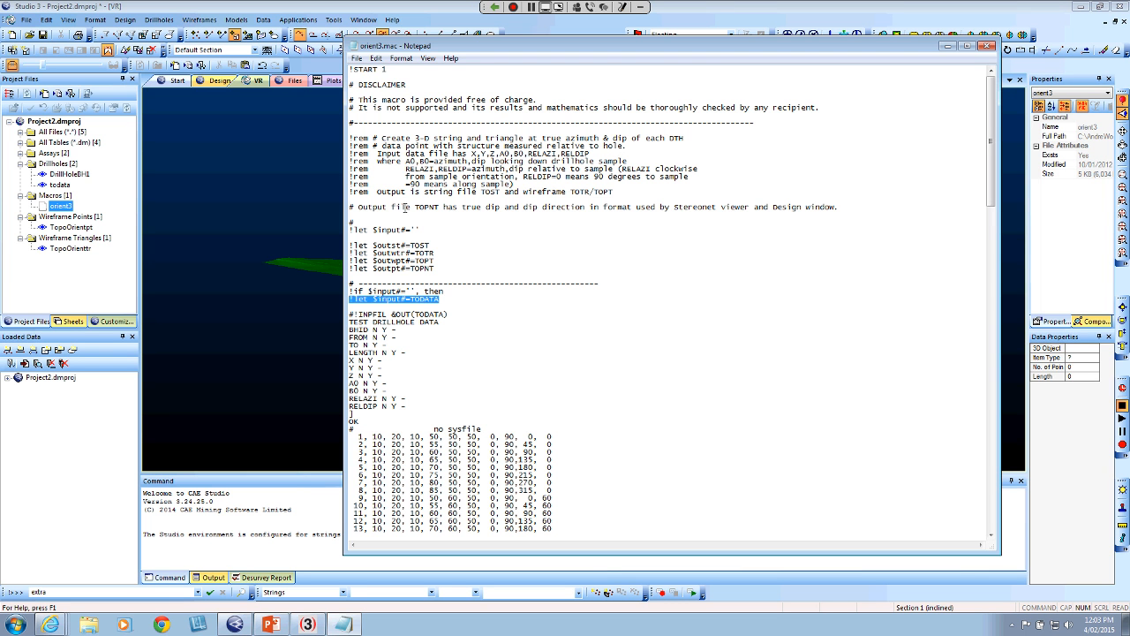
pyautogui.moveTo(620, 192); pyautogui.dragTo(378, 191)
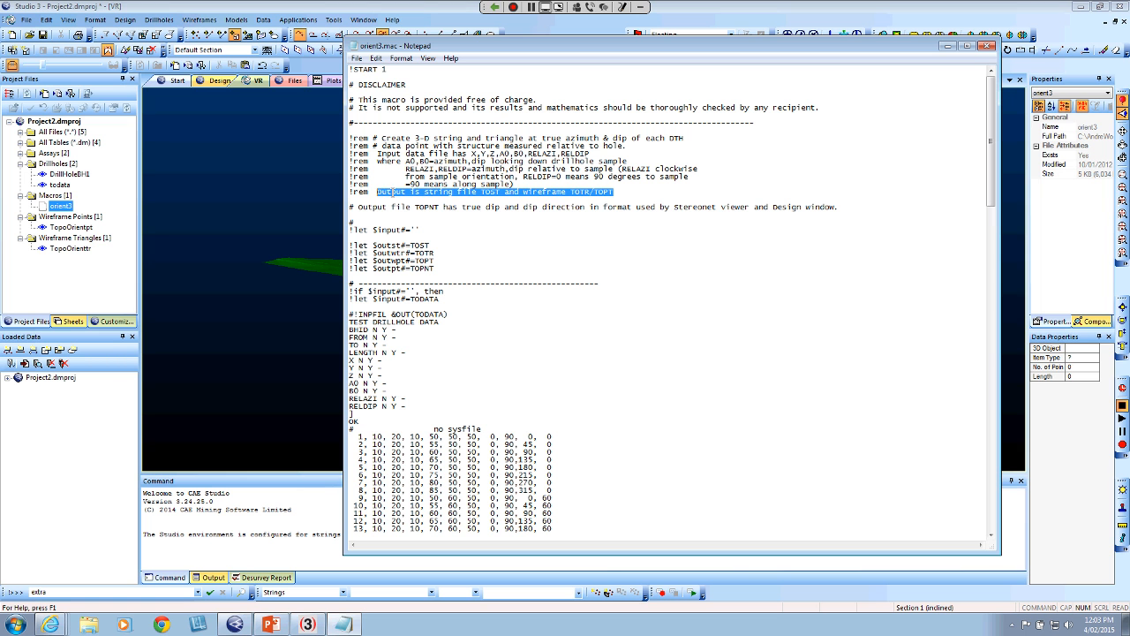
pyautogui.click(500, 192)
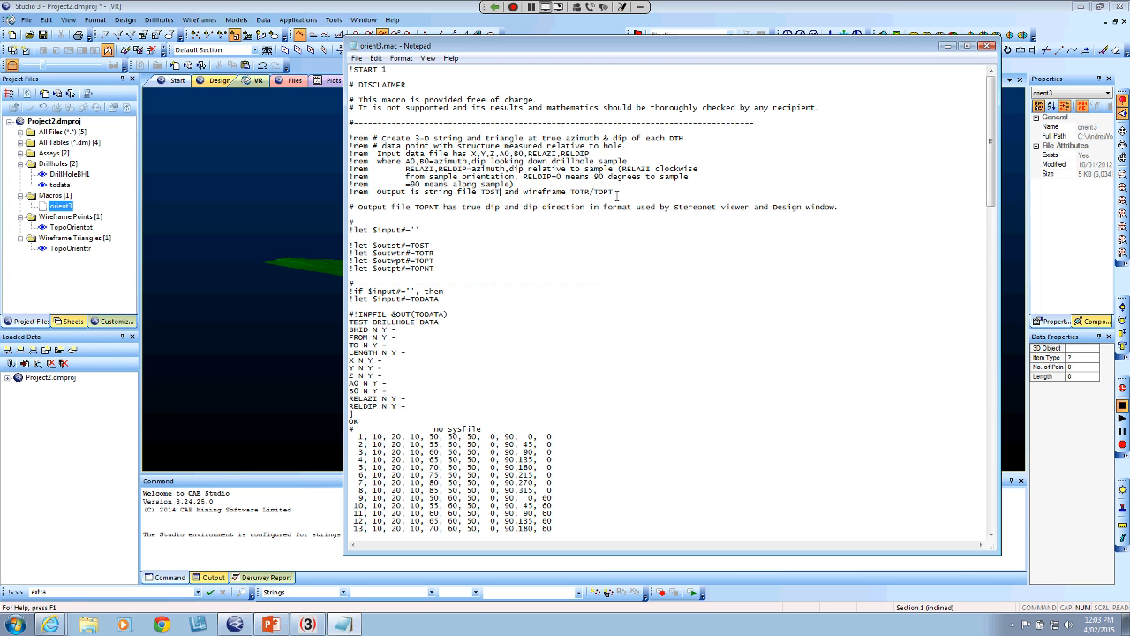
pyautogui.moveTo(434, 268); pyautogui.dragTo(350, 247)
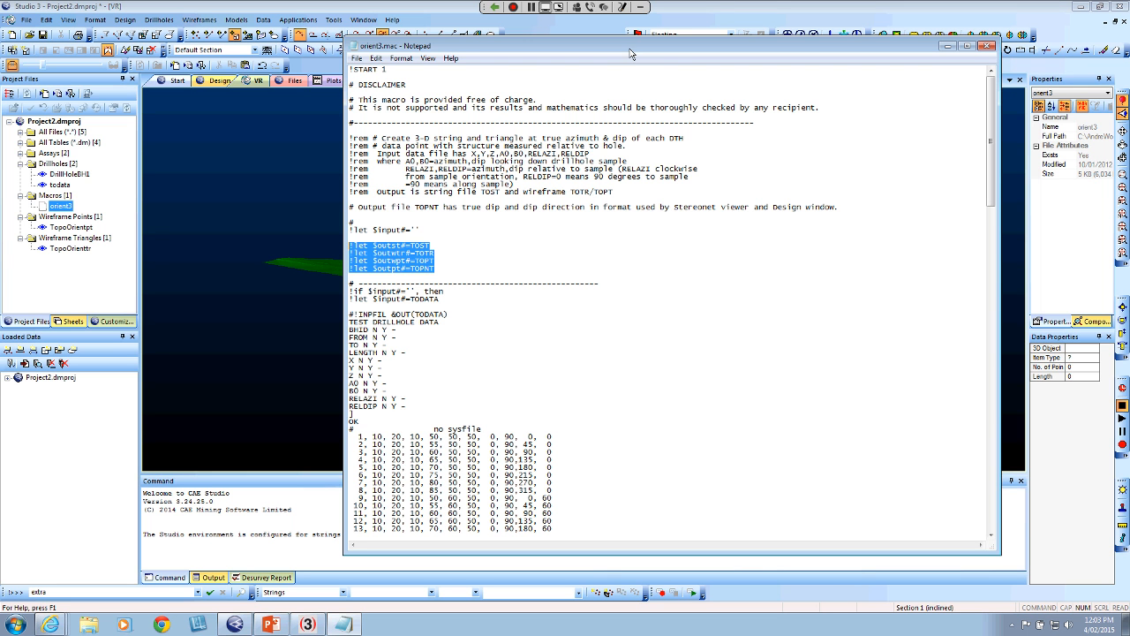
# Examine the macro's INPFIL block that defines the test drillhole data fields
pyautogui.moveTo(629, 54); pyautogui.dragTo(691, 27)
pyautogui.click(468, 379)
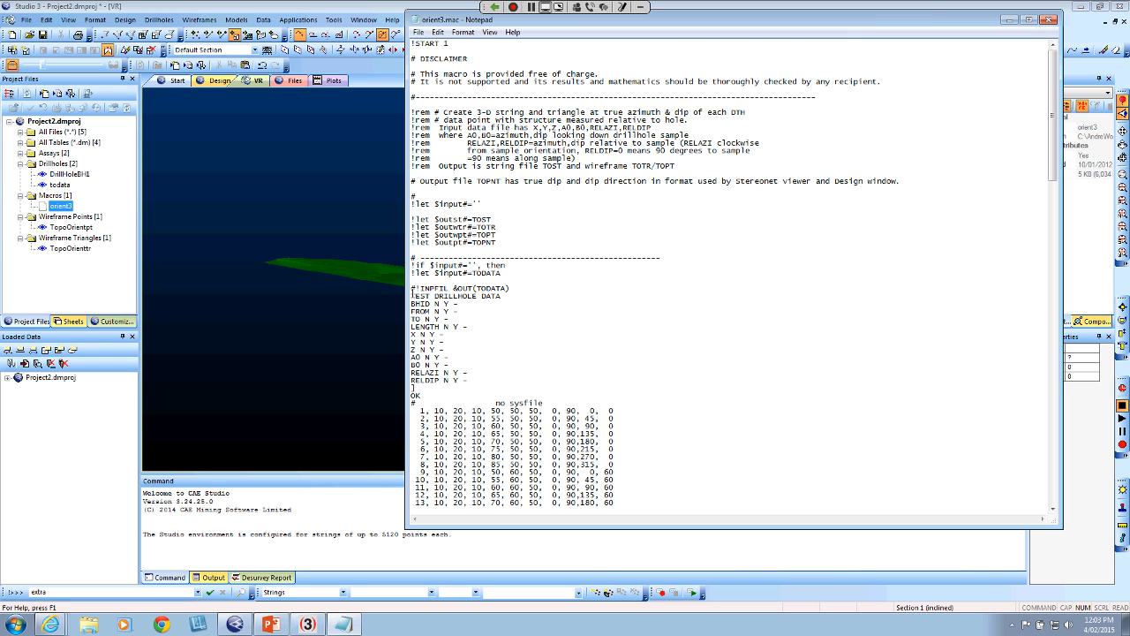
pyautogui.click(414, 289)
pyautogui.moveTo(413, 289); pyautogui.dragTo(512, 404)
pyautogui.click(528, 406)
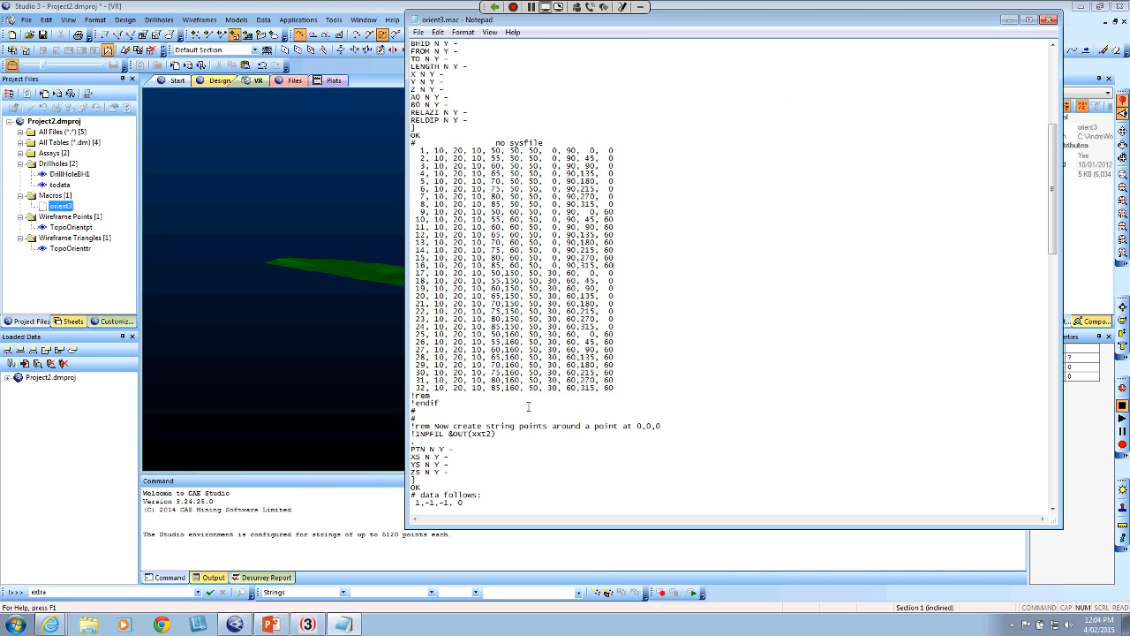
# Review the rest of the macro from its sample records through the rotation equations to its end, and close it
pyautogui.scroll(-12, 670, 269)
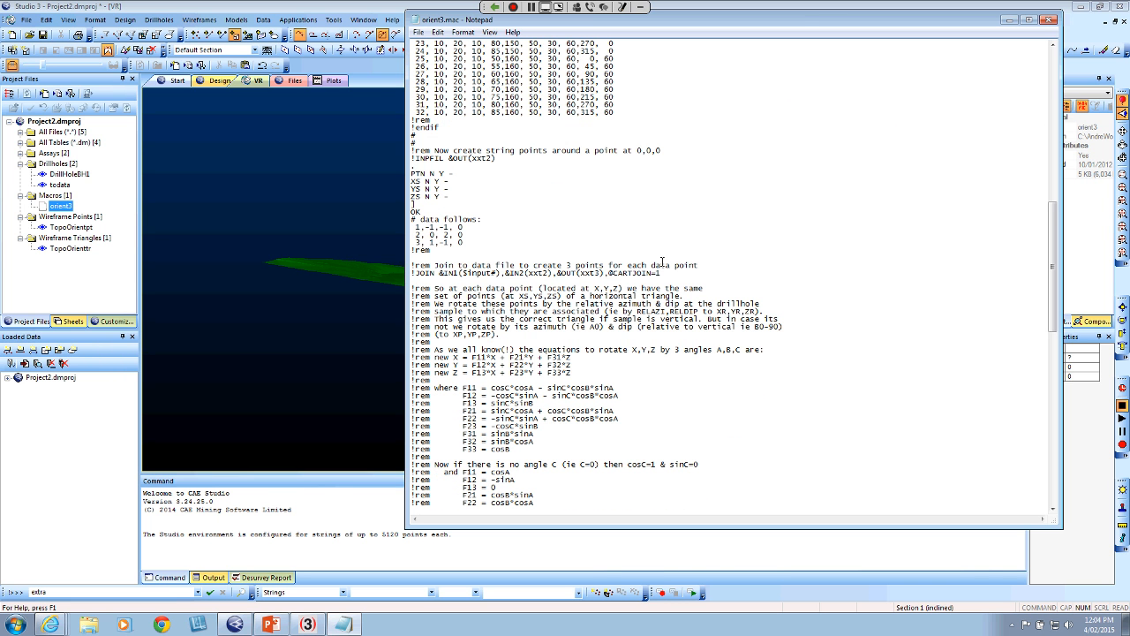
pyautogui.scroll(-13, 663, 263)
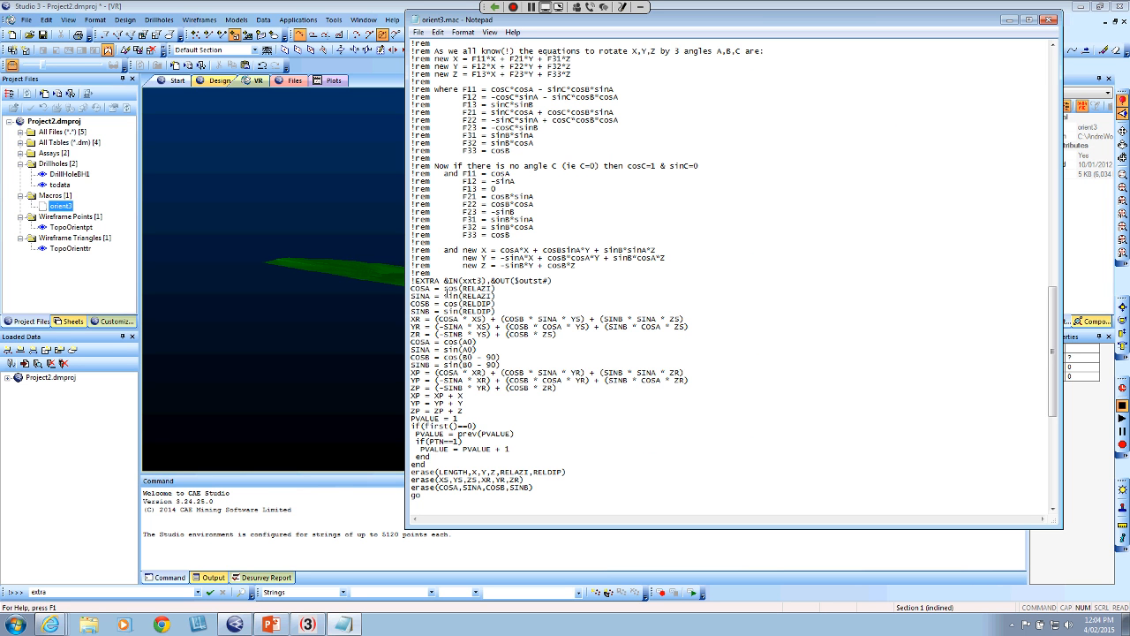
pyautogui.scroll(-13, 475, 425)
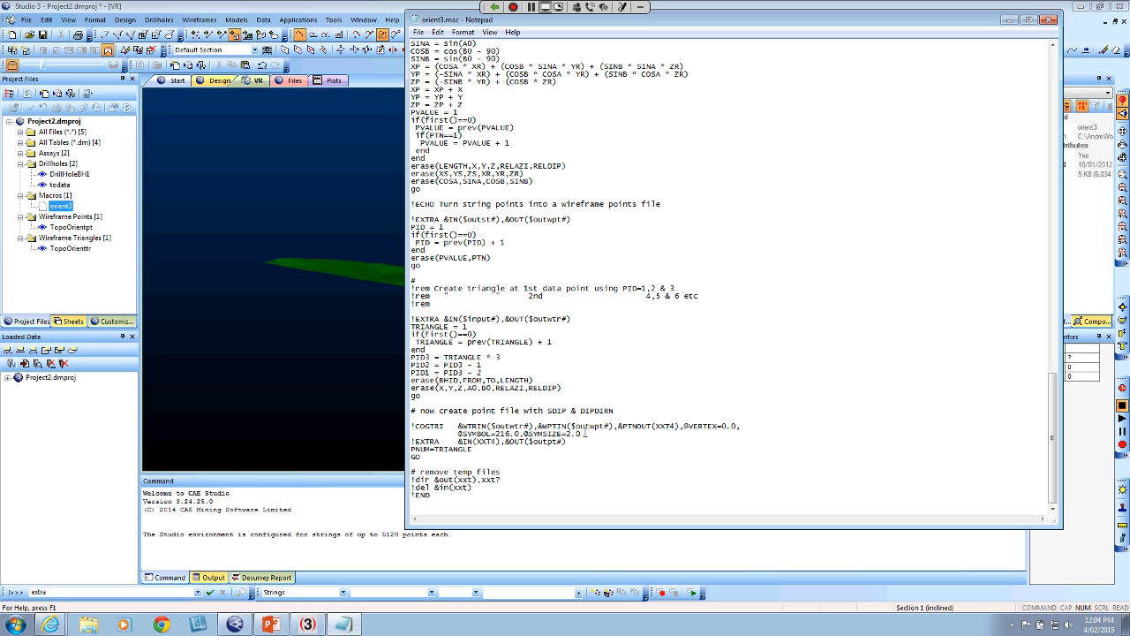
pyautogui.click(1048, 20)
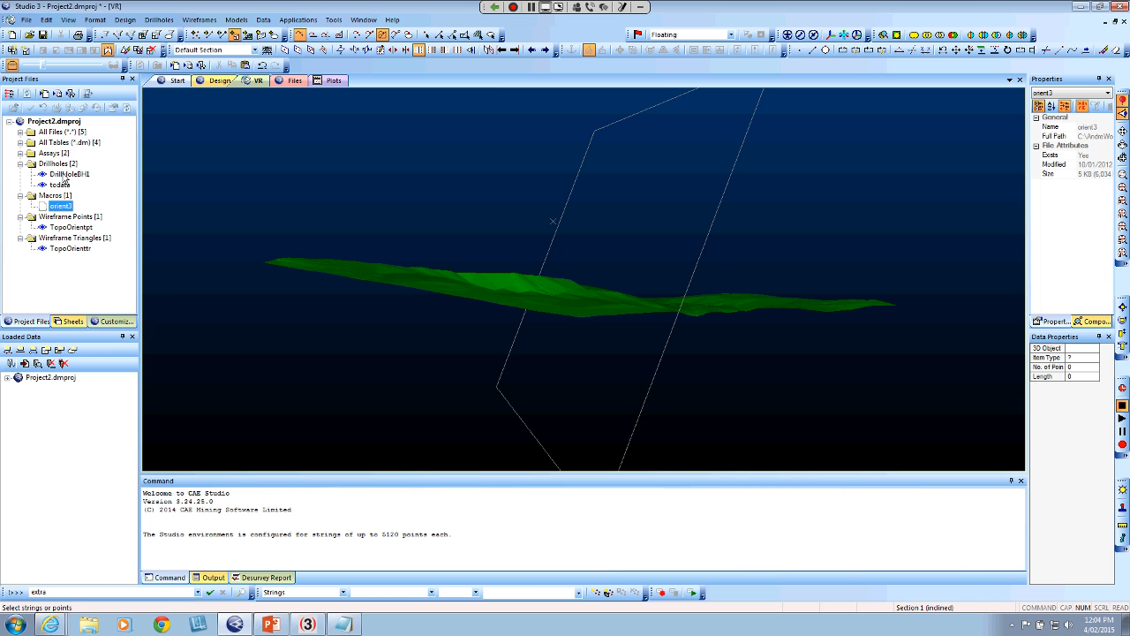
# Load the DrillHoleBH1 drillholes into the VR view and look at them beneath the topography
pyautogui.moveTo(65, 176); pyautogui.dragTo(283, 197)
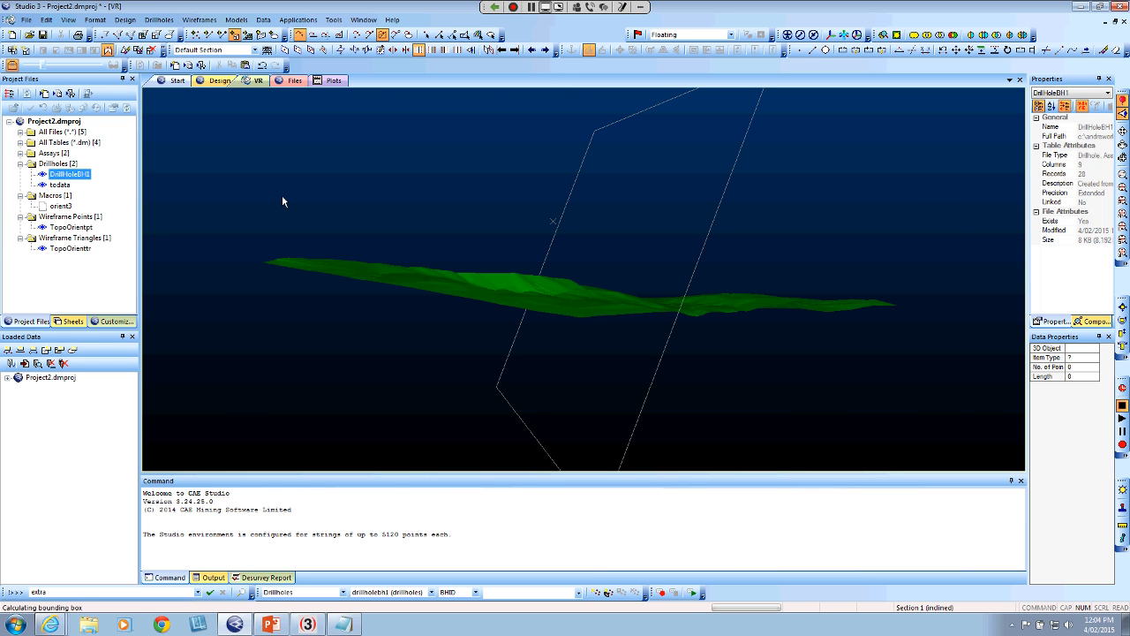
pyautogui.moveTo(579, 228); pyautogui.dragTo(631, 258)
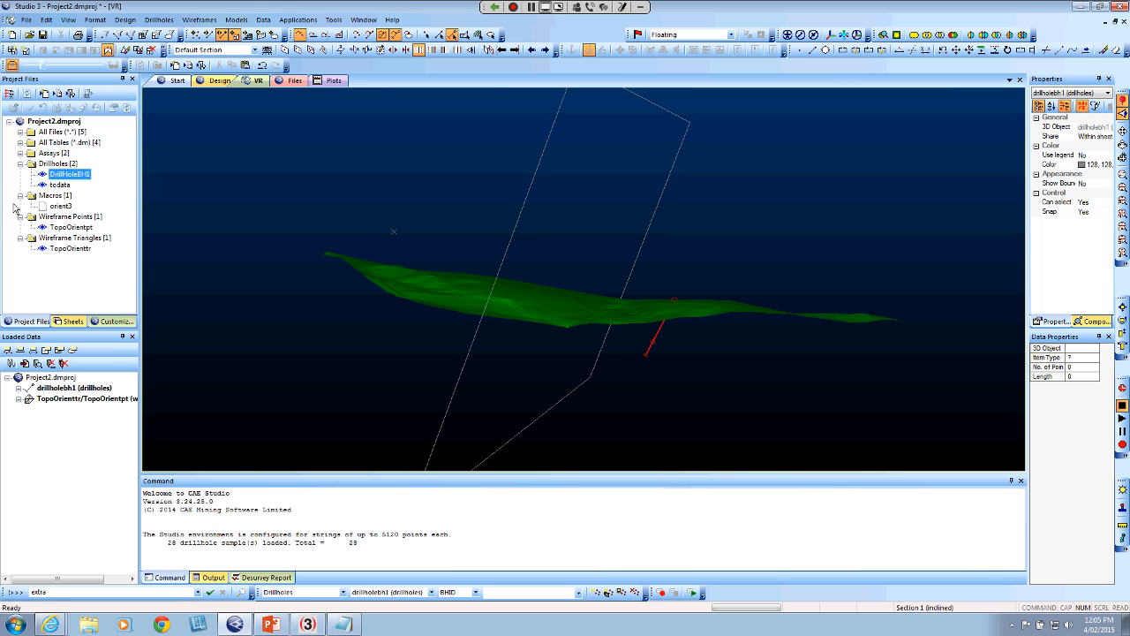
# Open the todata table and examine the RELAZI and RELDIP values of its first records
pyautogui.doubleClick(59, 185)
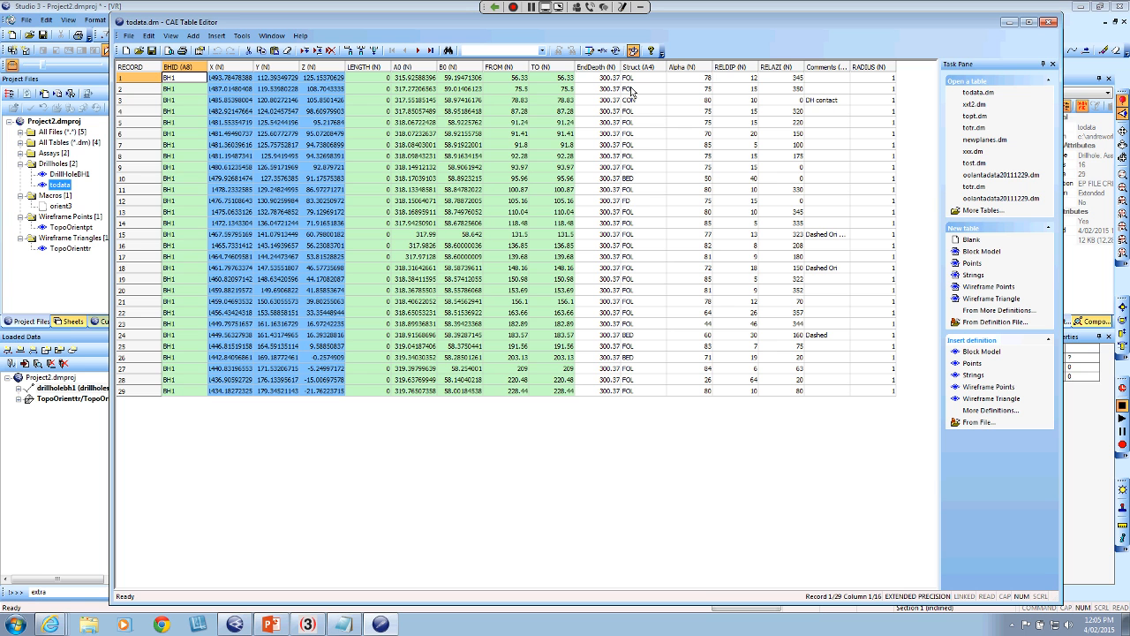
pyautogui.click(785, 77)
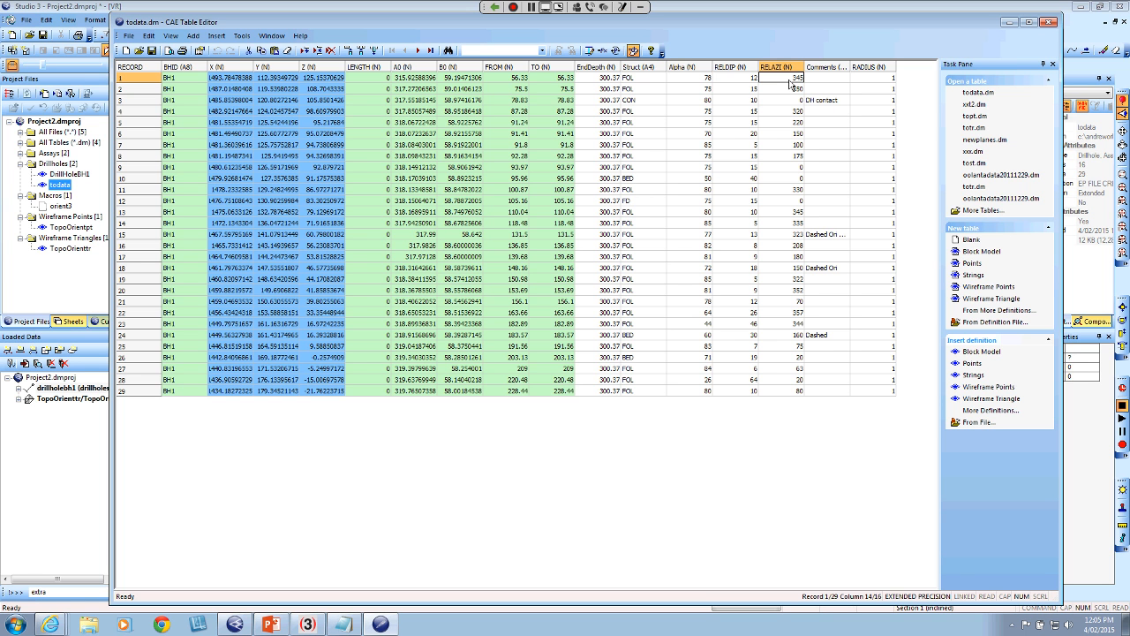
pyautogui.click(790, 89)
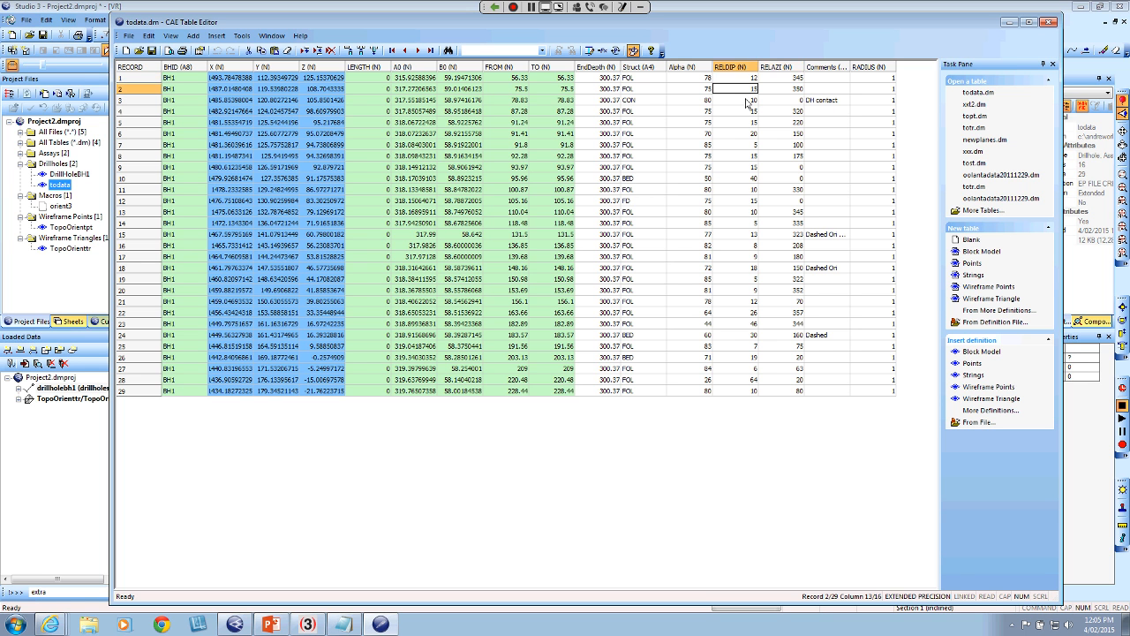
pyautogui.click(795, 101)
pyautogui.click(796, 112)
pyautogui.write('320')
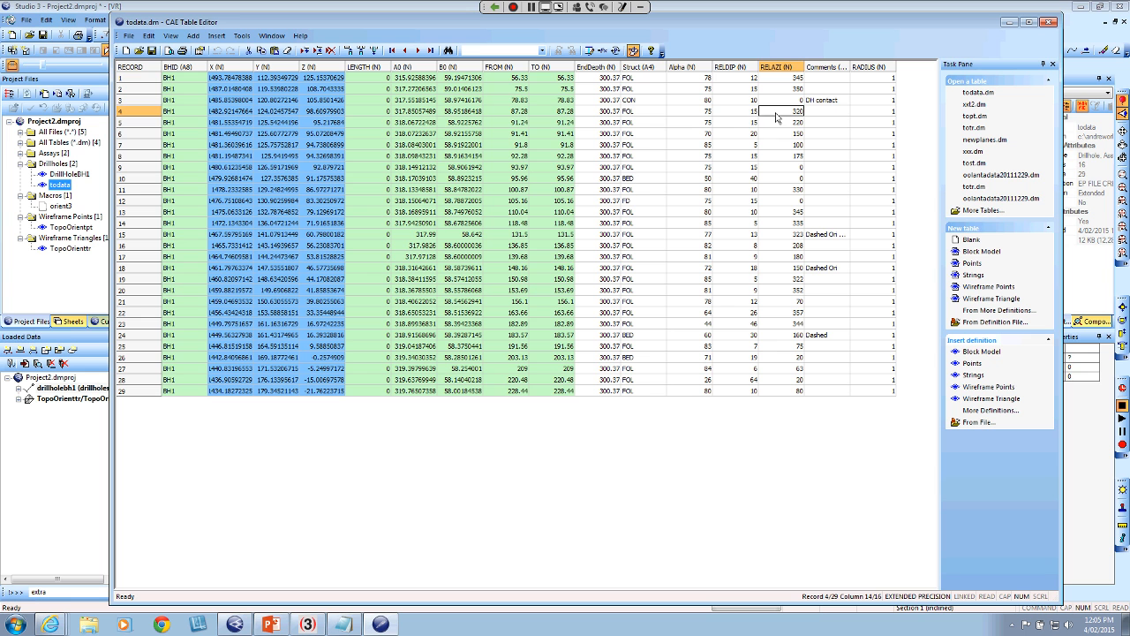
pyautogui.click(746, 125)
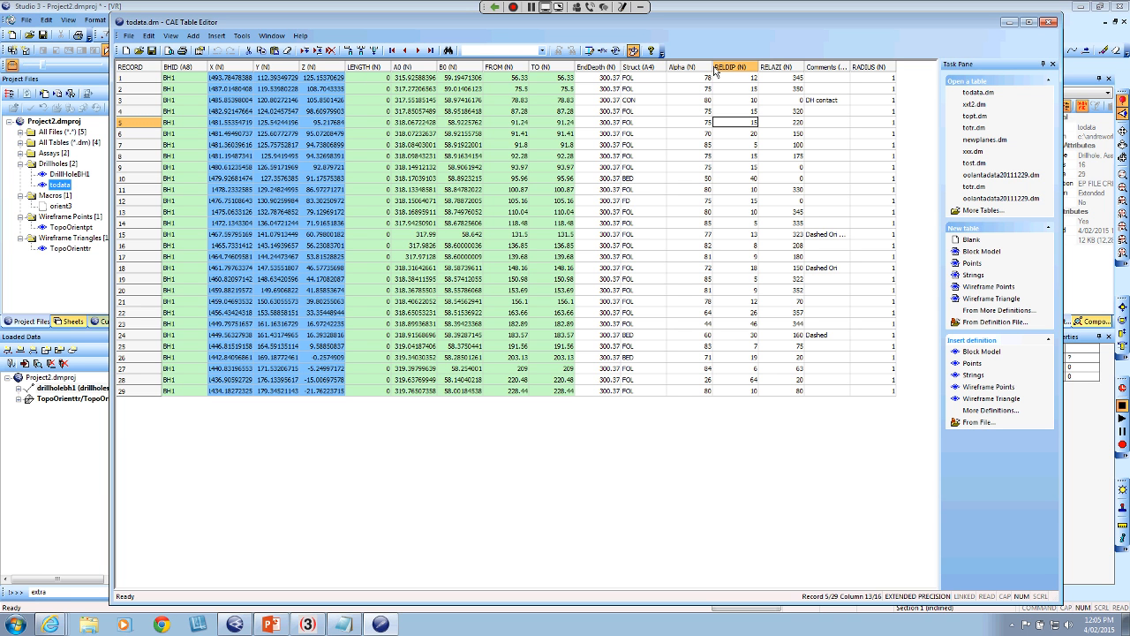
pyautogui.click(742, 79)
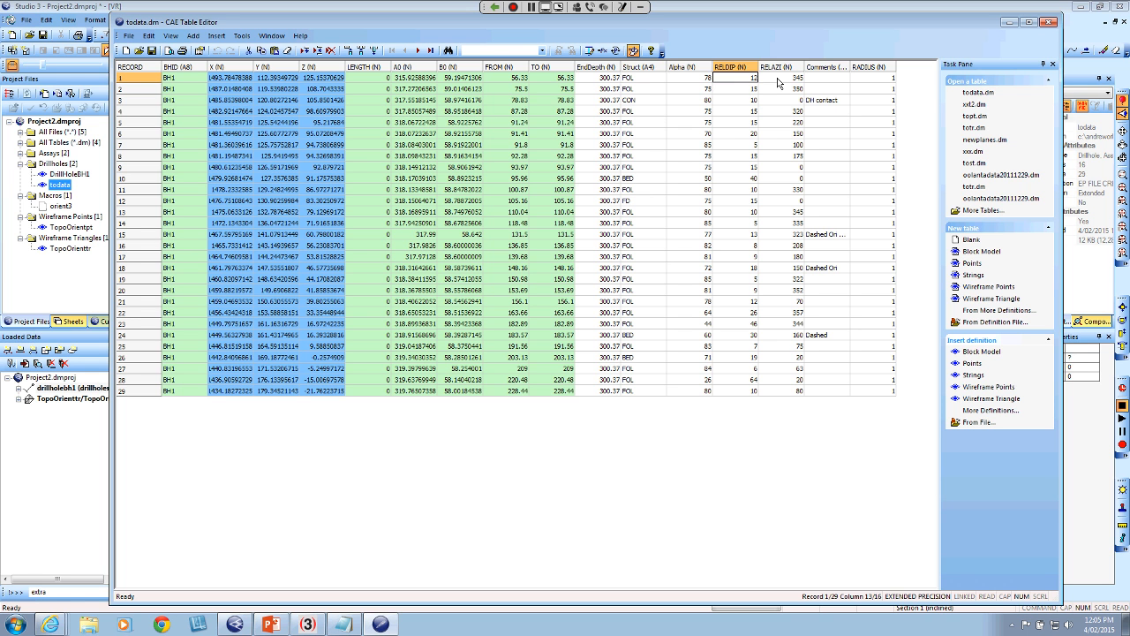
pyautogui.click(778, 79)
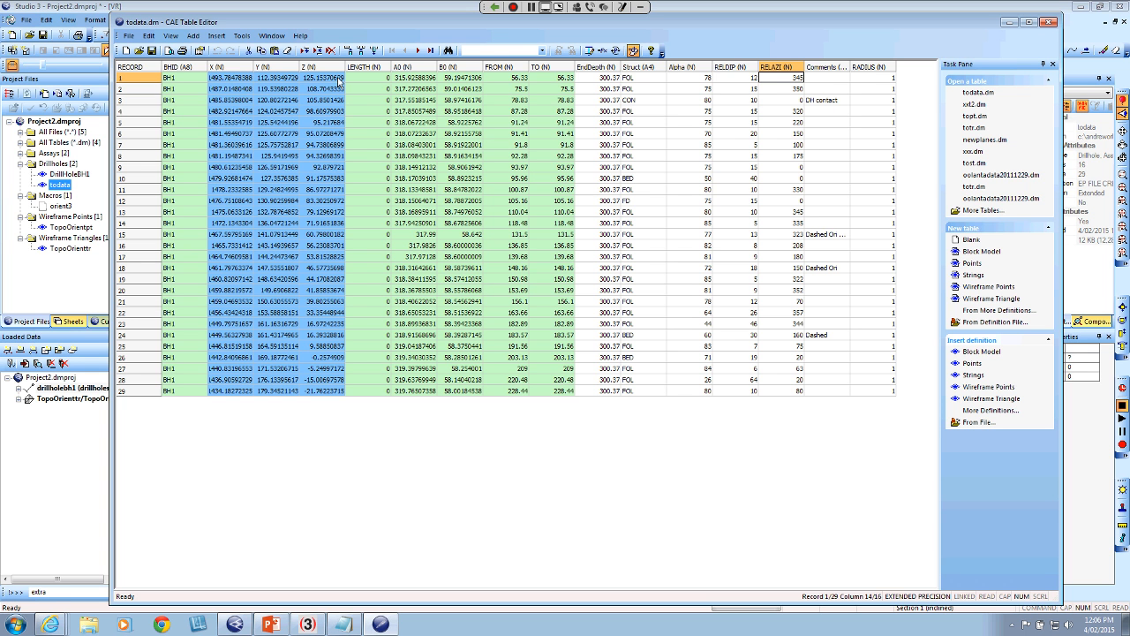
# Examine the first record's A0 and B0 values in the todata table
pyautogui.click(412, 78)
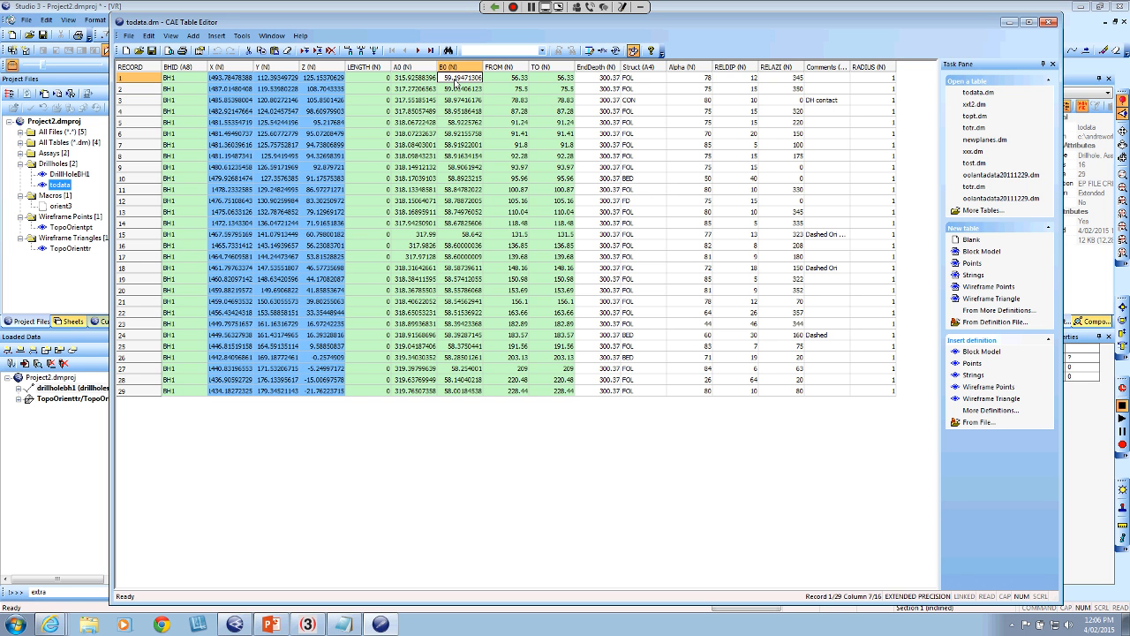
pyautogui.click(451, 83)
pyautogui.click(414, 78)
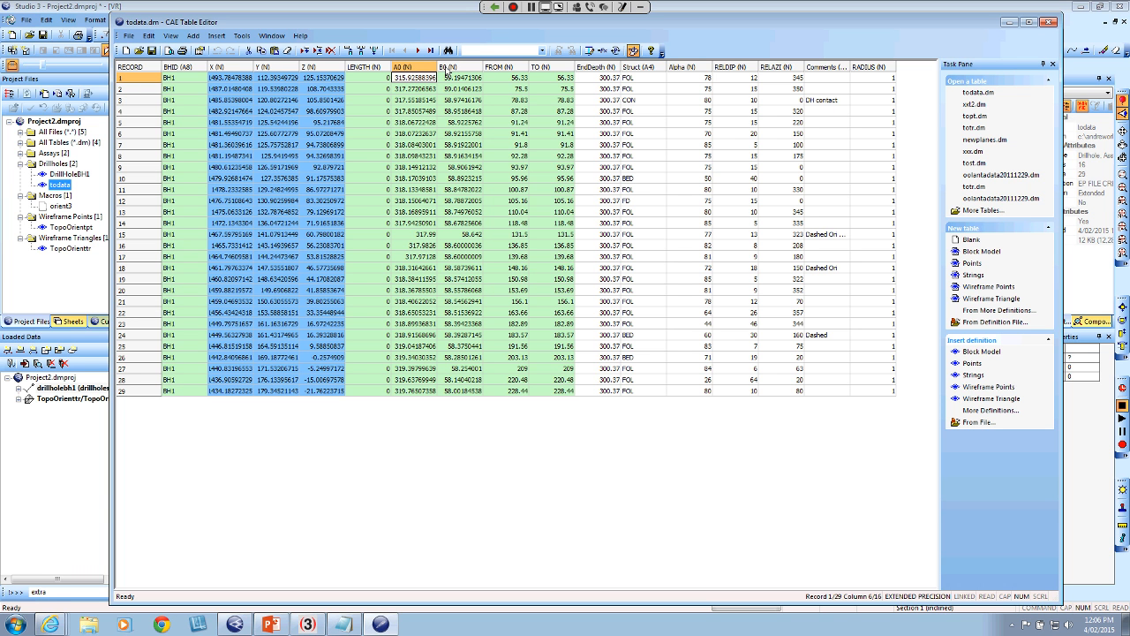
# Compare the first record's FROM and TO depths and check its LENGTH value
pyautogui.press('Right')
pyautogui.press('Right')
pyautogui.click(562, 78)
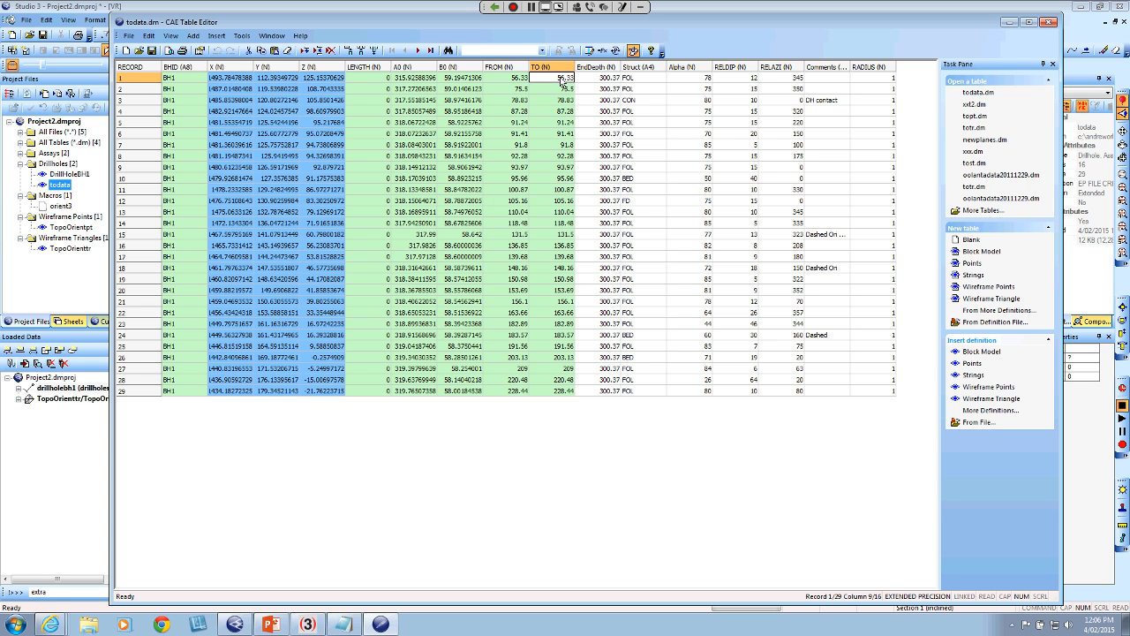
pyautogui.press('Left')
pyautogui.press('Right')
pyautogui.press('Left')
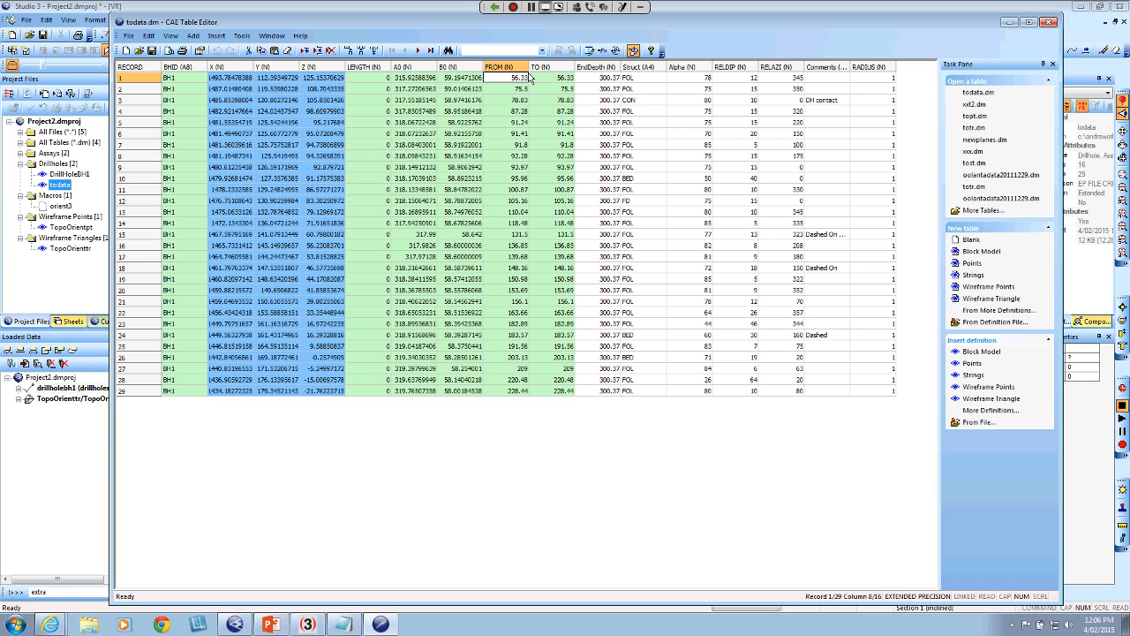
pyautogui.press('Right')
pyautogui.press('Left')
pyautogui.click(372, 79)
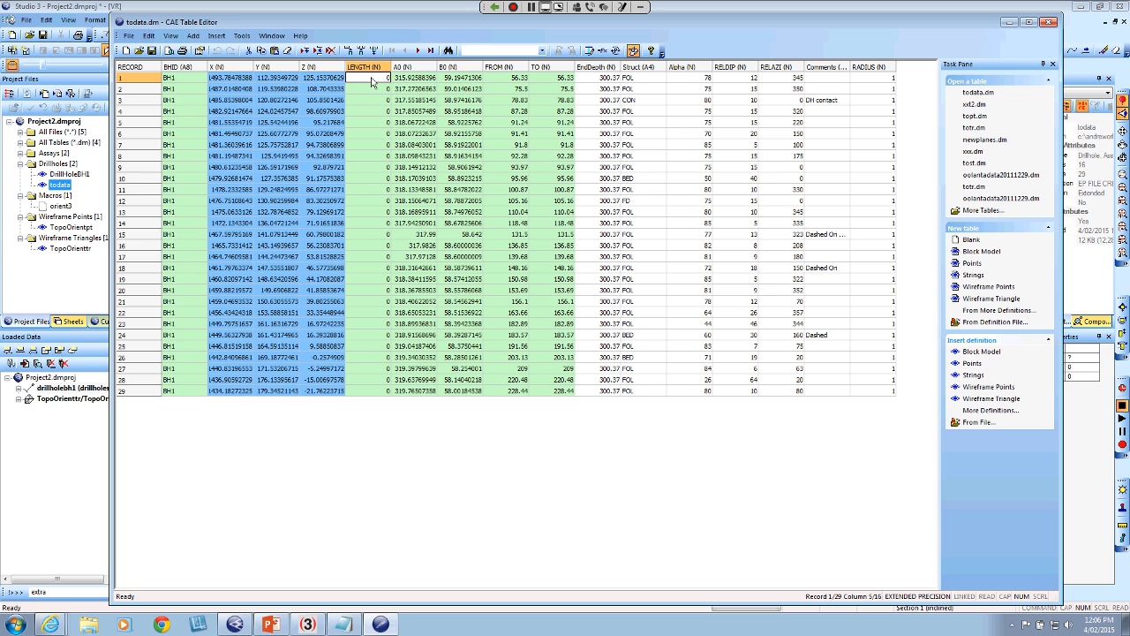
pyautogui.click(545, 80)
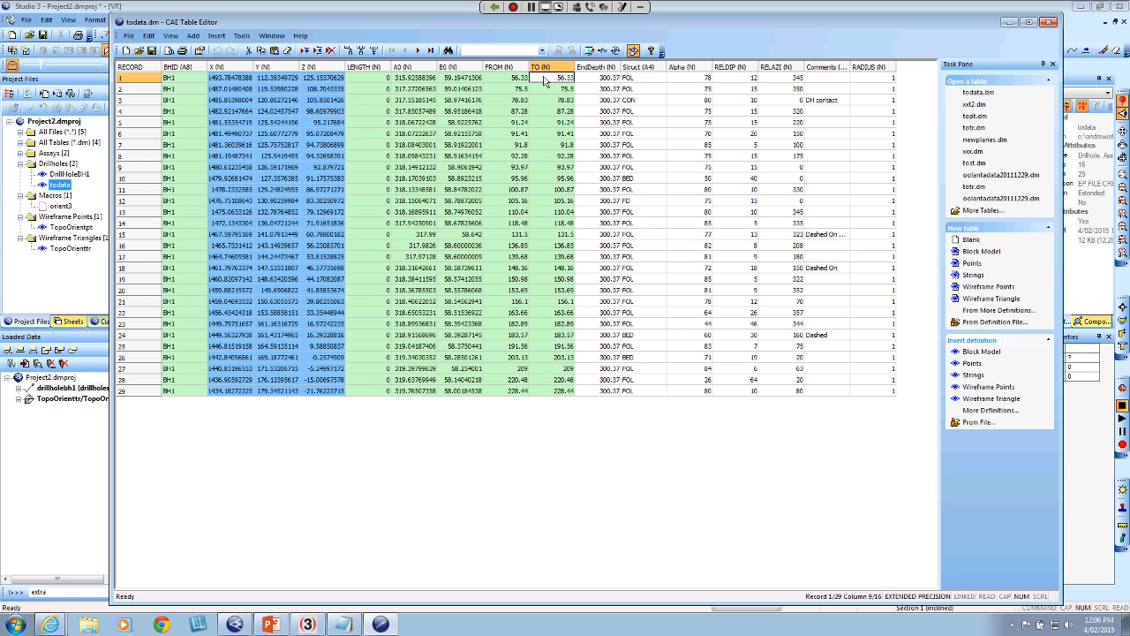
pyautogui.click(522, 80)
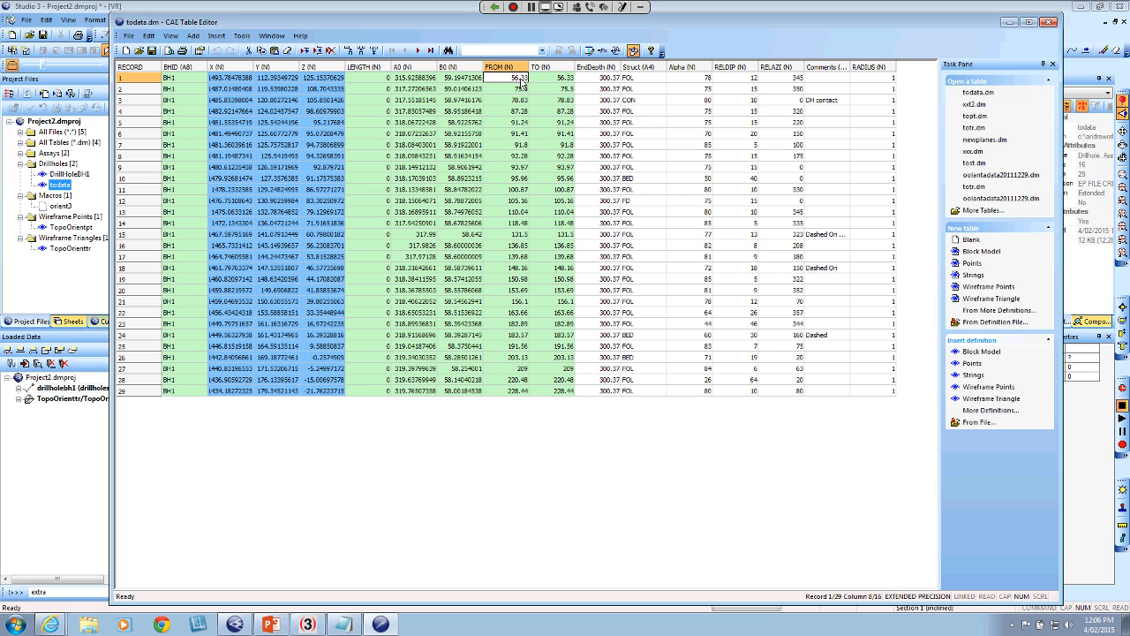
# Review the first record's RELDIP and RELAZI values and the Struct codes of the first two records
pyautogui.click(750, 79)
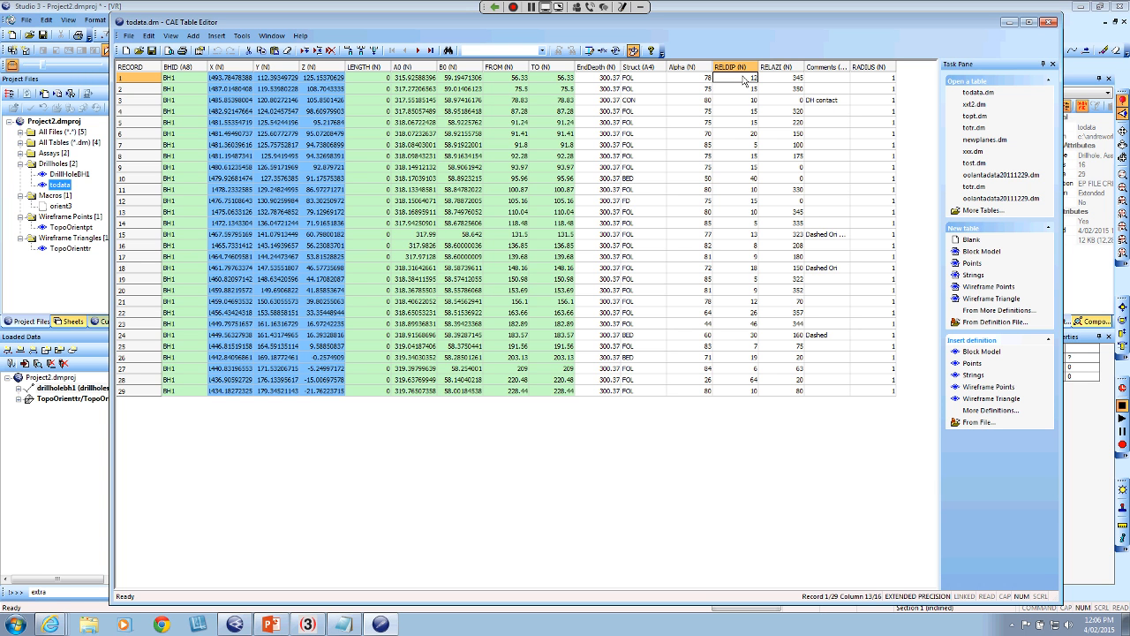
pyautogui.click(783, 84)
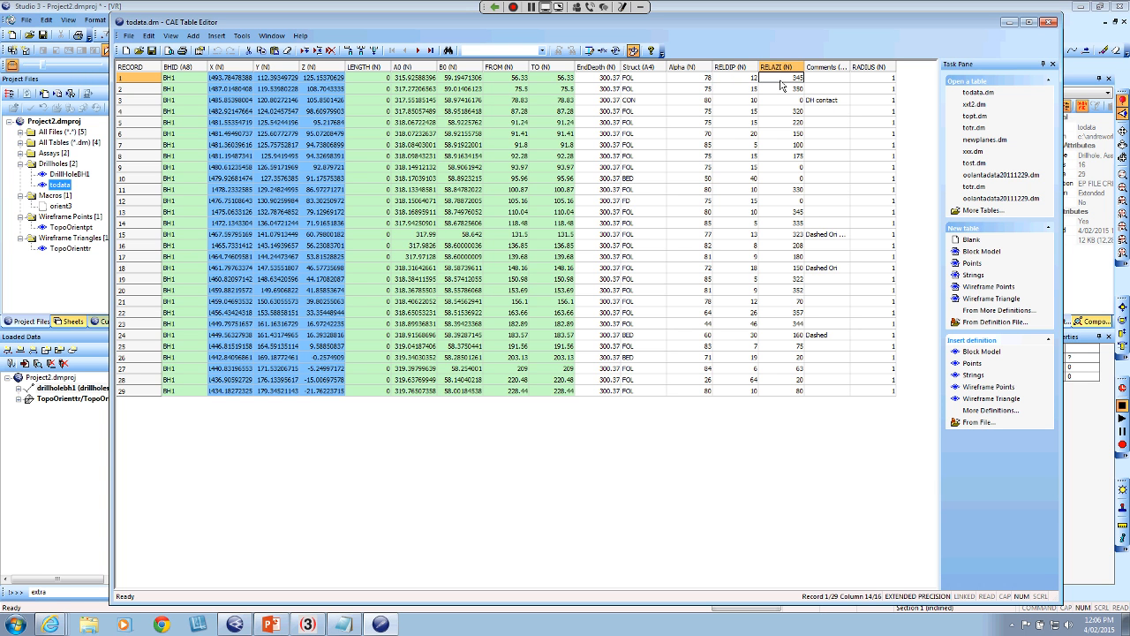
pyautogui.click(646, 84)
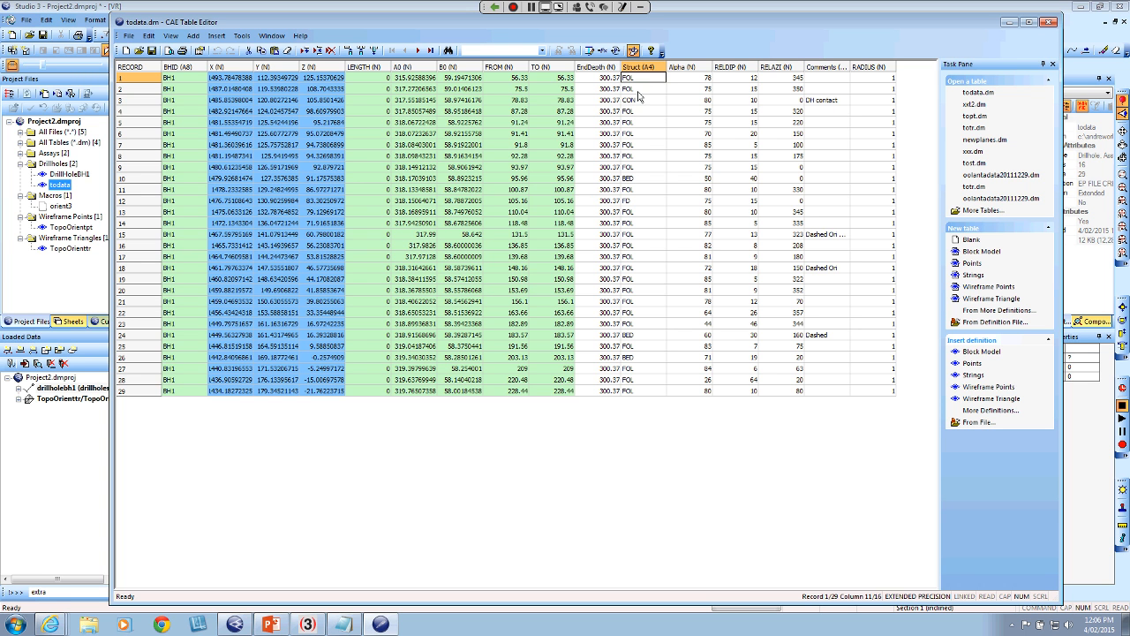
pyautogui.click(648, 87)
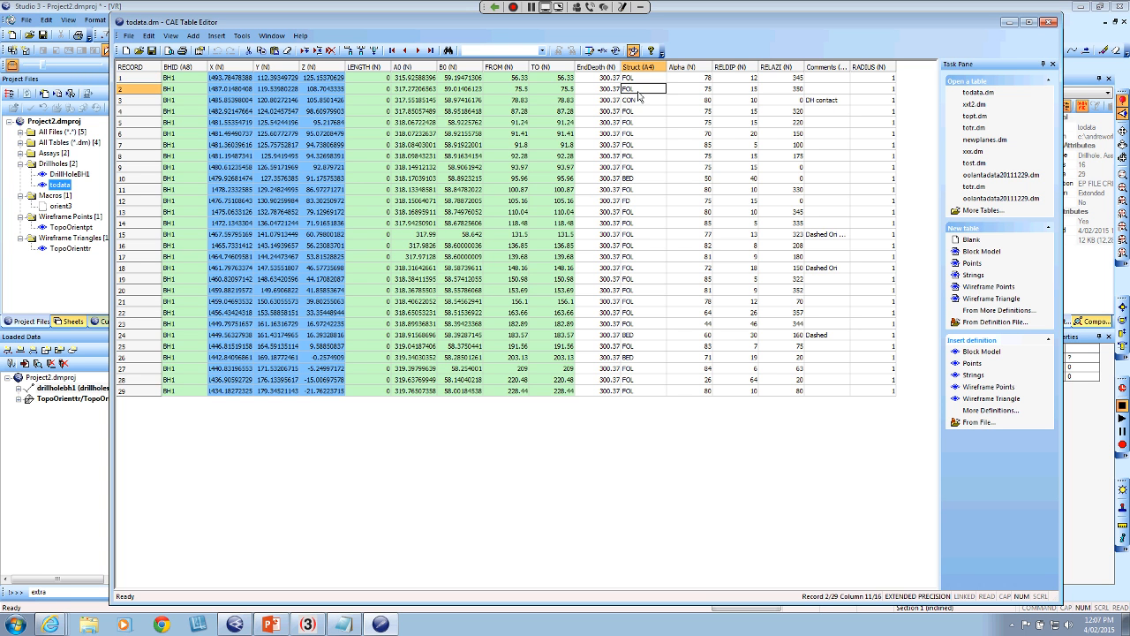
# Review the Struct codes of records throughout the todata table, from the first records to record 29, and close the table
pyautogui.click(642, 177)
pyautogui.click(630, 203)
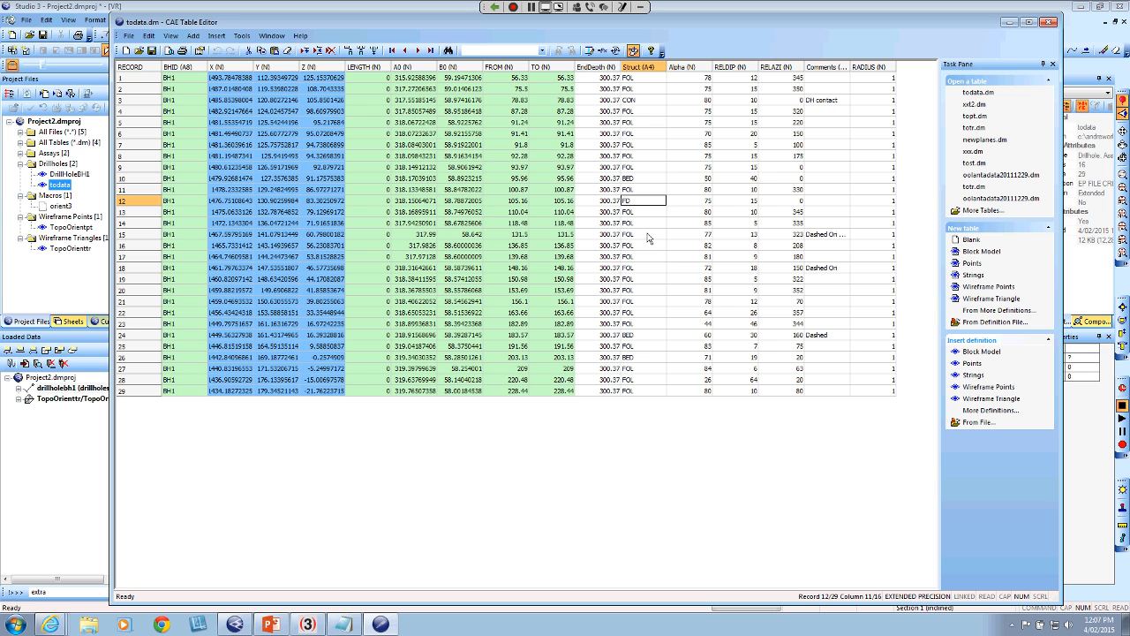
pyautogui.click(641, 279)
pyautogui.click(630, 332)
pyautogui.moveTo(624, 383); pyautogui.dragTo(623, 386)
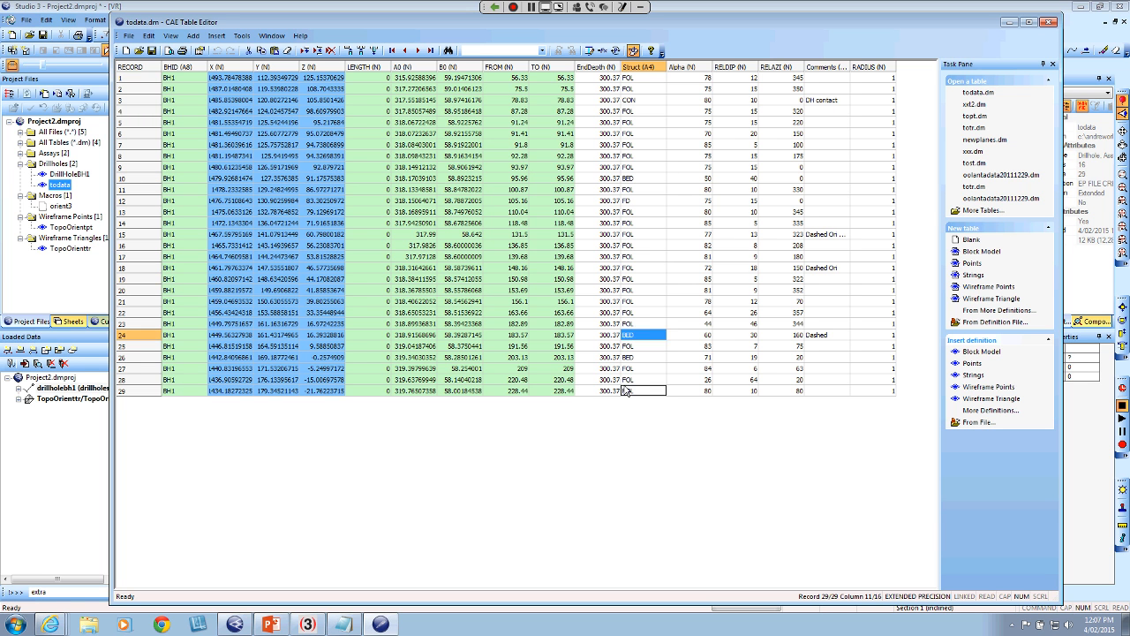
pyautogui.click(634, 256)
pyautogui.click(637, 200)
pyautogui.click(643, 145)
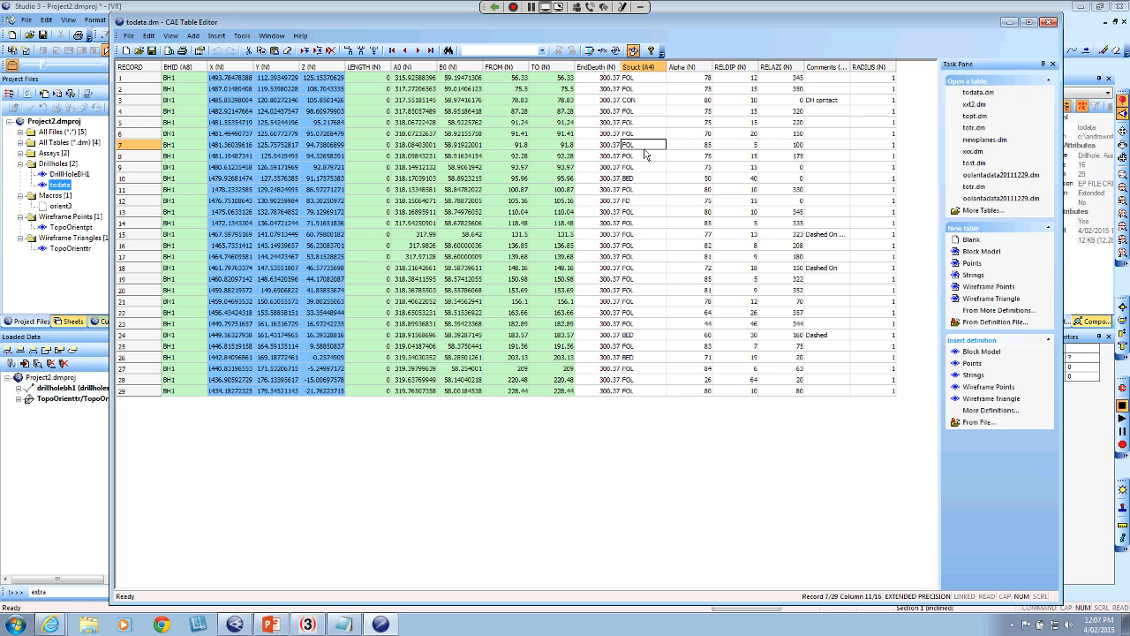
pyautogui.click(646, 111)
pyautogui.click(648, 89)
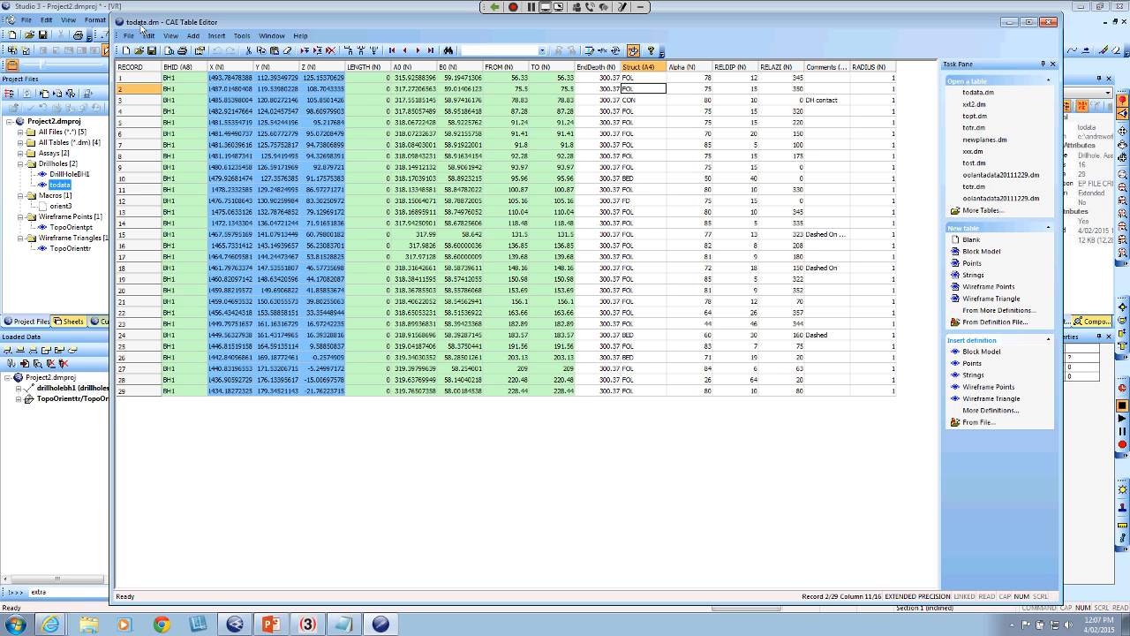
pyautogui.click(1047, 26)
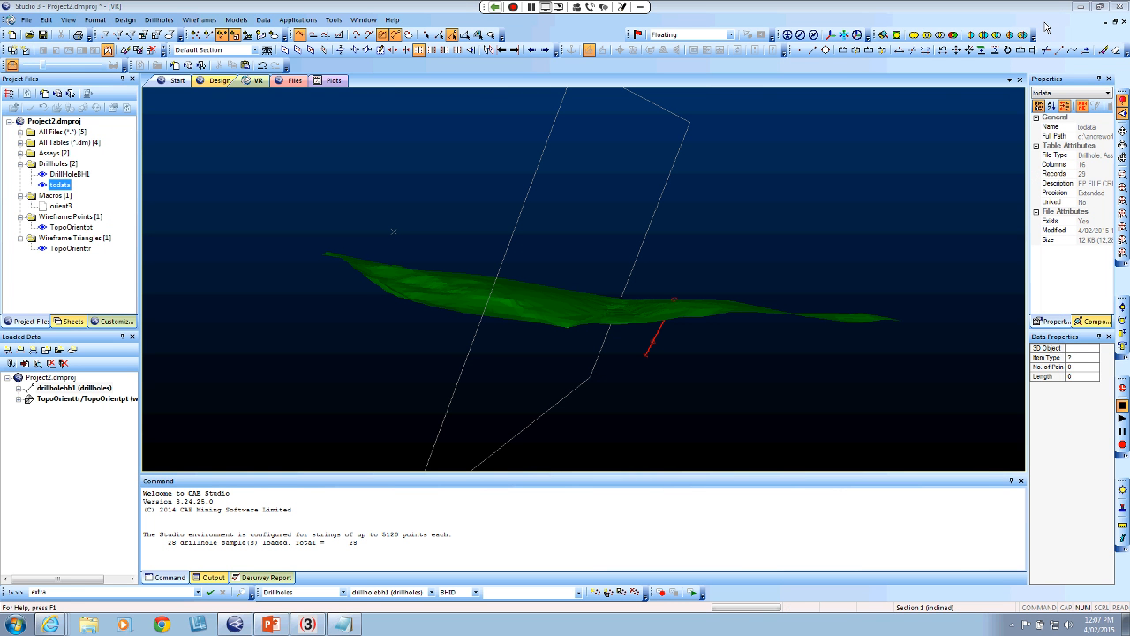
# Unload the drillholebh1 drillholes from the loaded data and confirm the removal
pyautogui.click(58, 207)
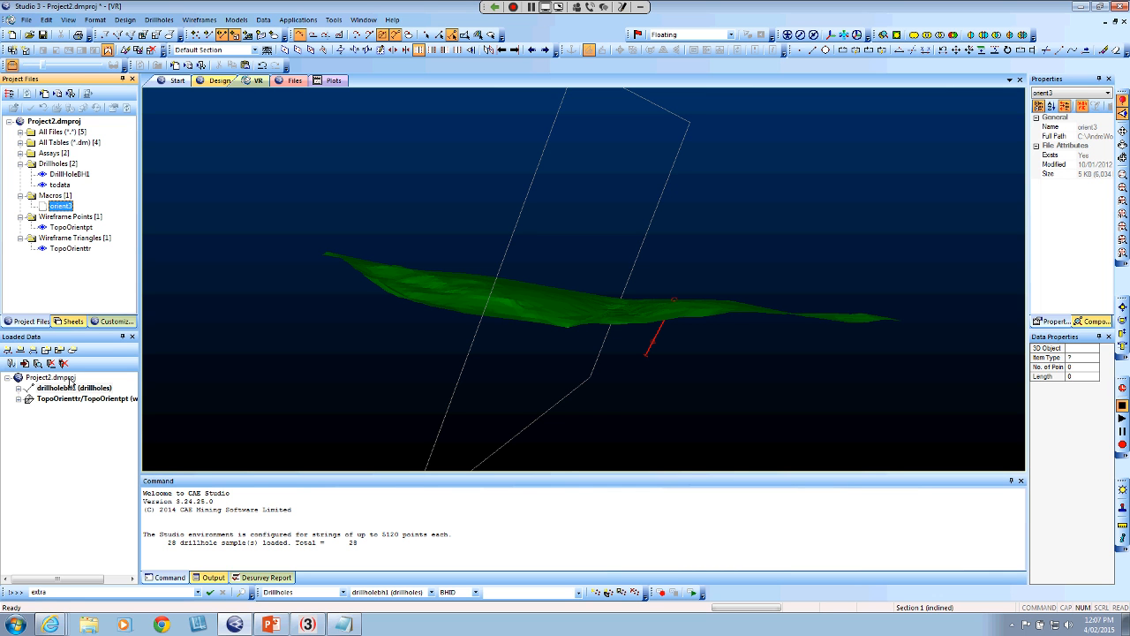
pyautogui.click(77, 388)
pyautogui.press('Delete')
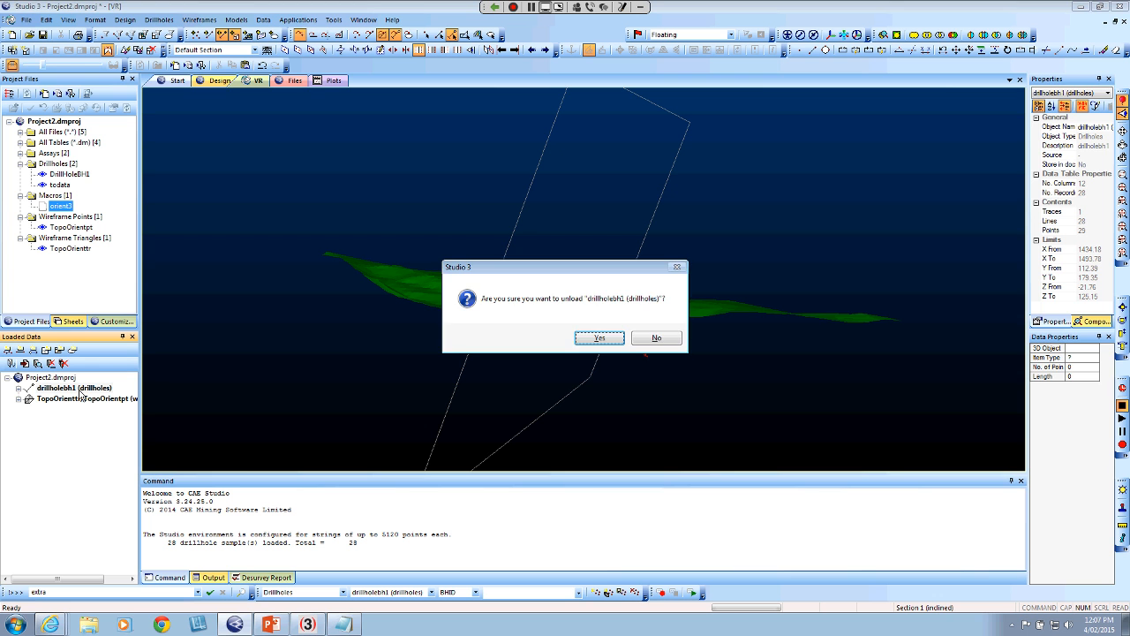
pyautogui.click(604, 341)
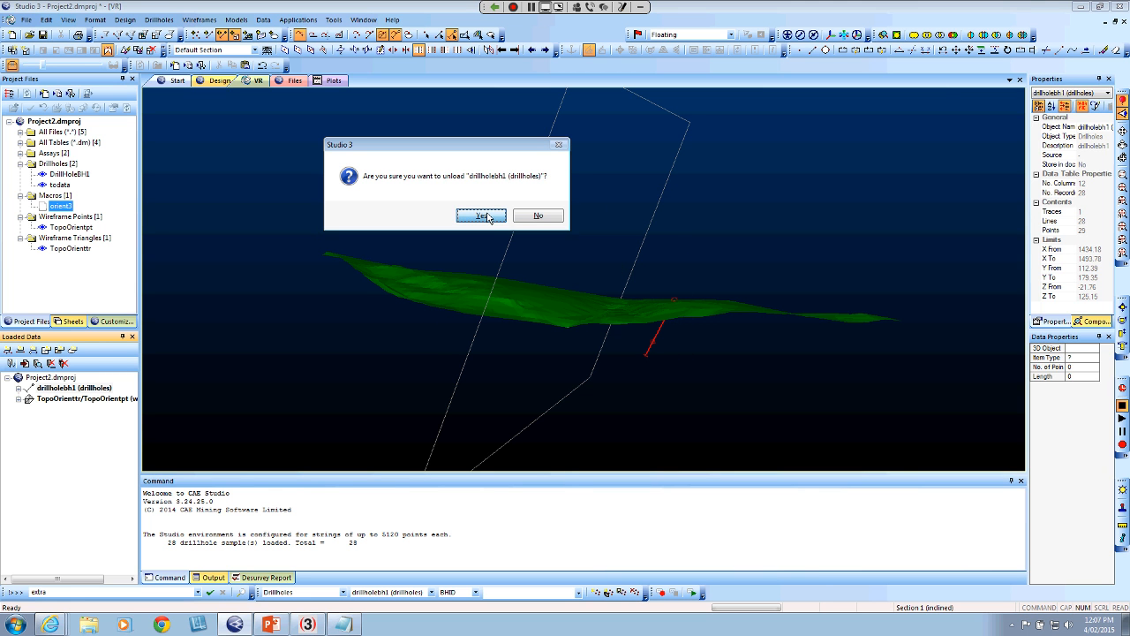
pyautogui.click(481, 216)
# Load the todata drillholes into the Design view and view them with the topography in the VR view
pyautogui.click(63, 185)
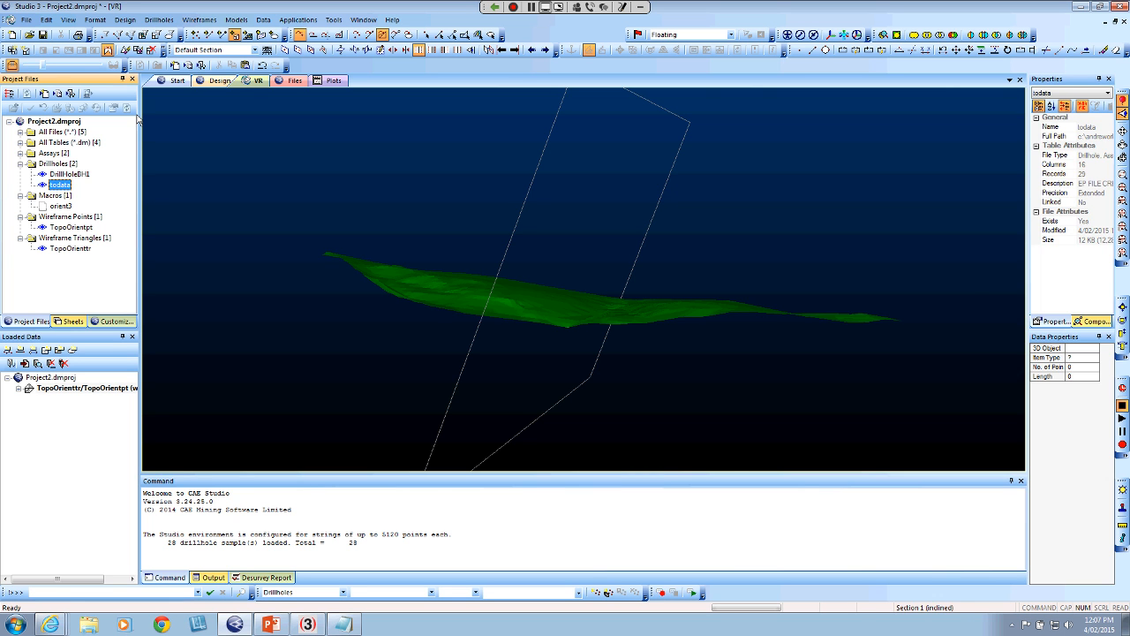
pyautogui.click(217, 81)
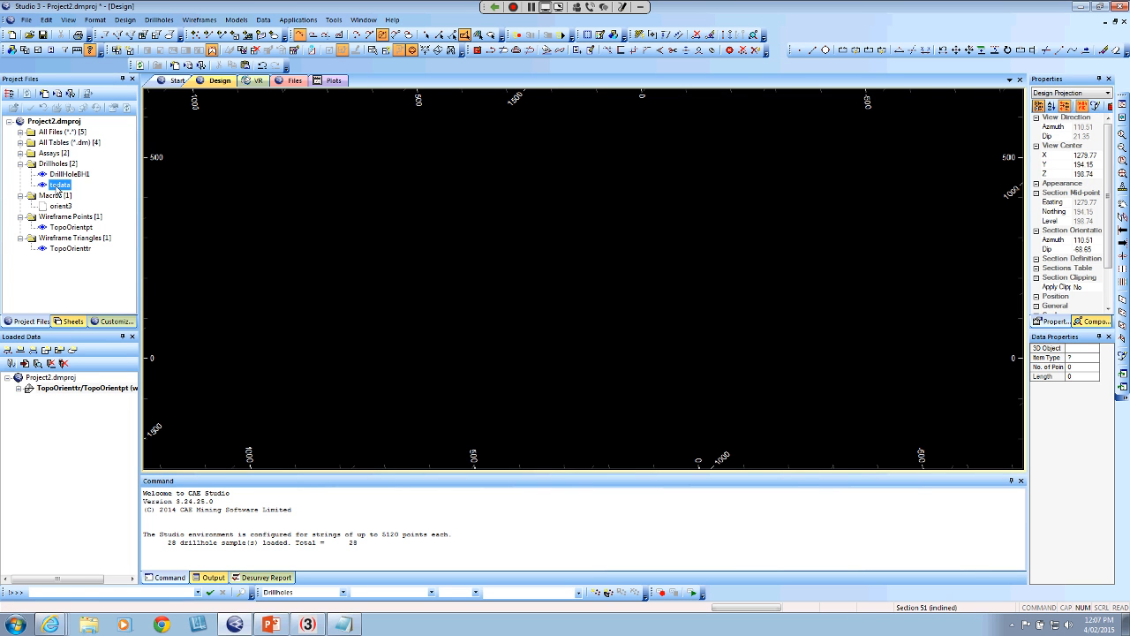
pyautogui.moveTo(58, 187); pyautogui.dragTo(441, 212)
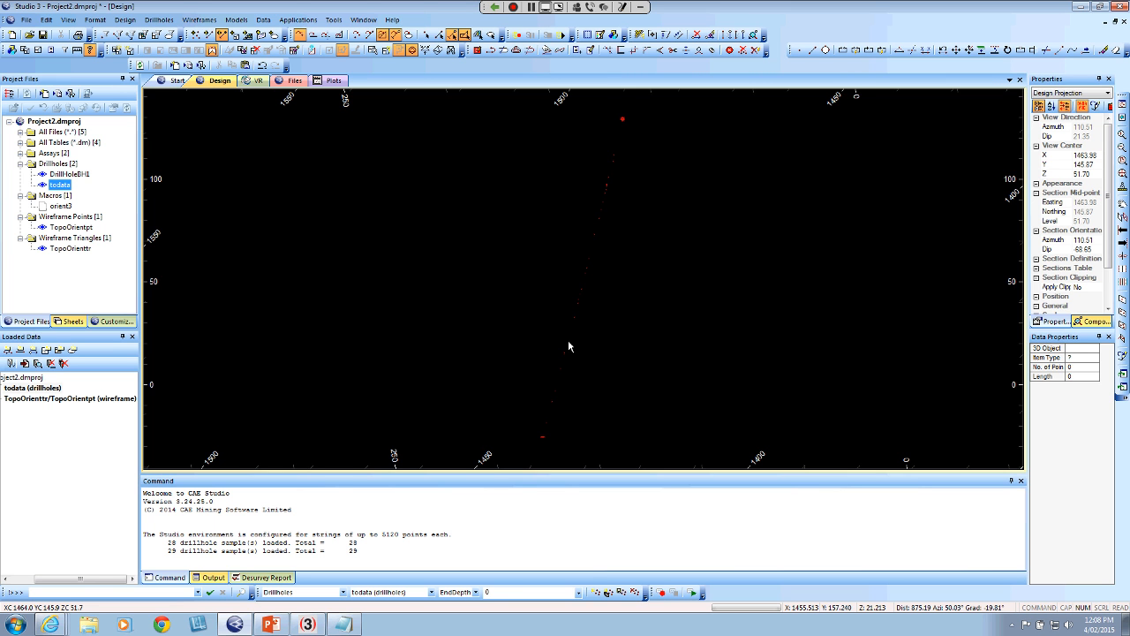
pyautogui.click(257, 81)
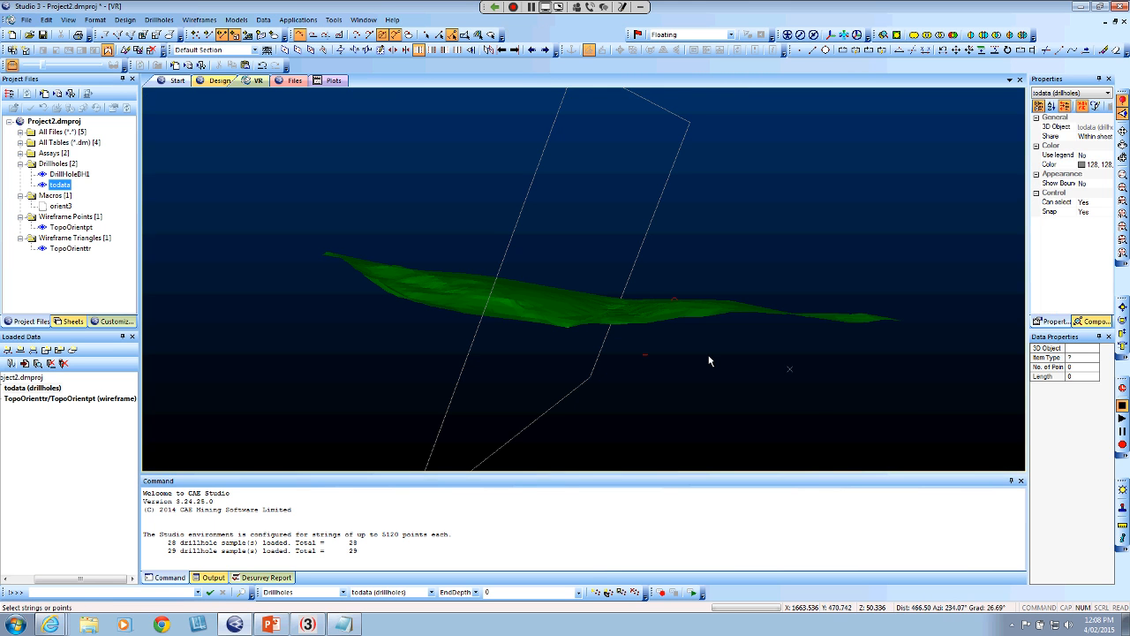
pyautogui.scroll(-5, 705, 312)
pyautogui.moveTo(705, 311); pyautogui.dragTo(672, 313)
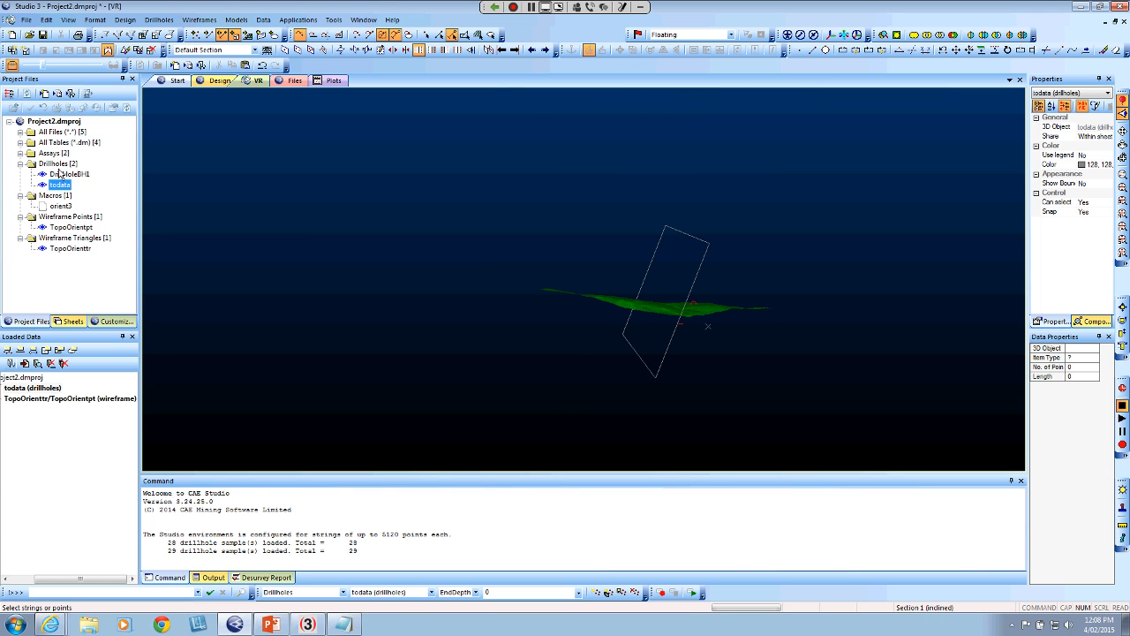
# Run routine 1 of the orient3 macro and dismiss the table error message
pyautogui.click(63, 207)
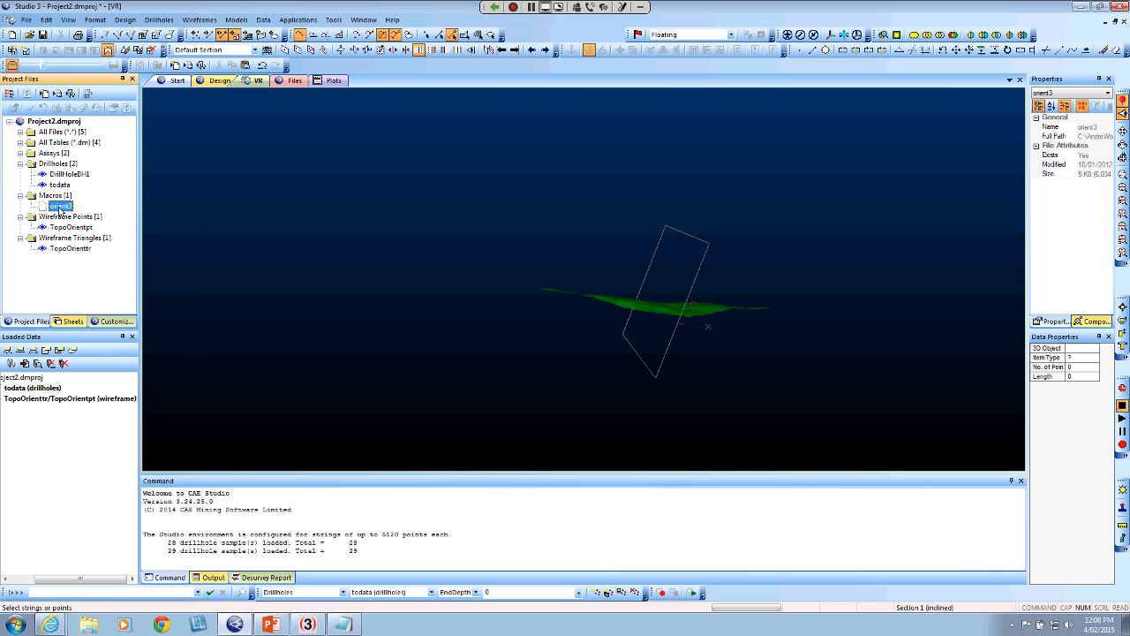
pyautogui.rightClick(60, 210)
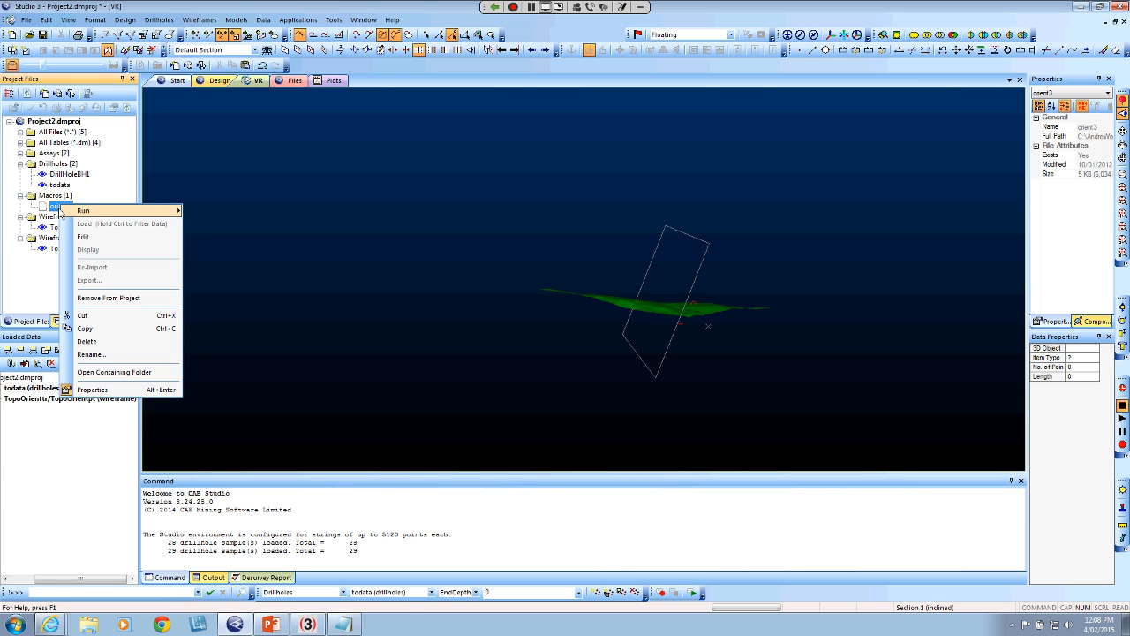
pyautogui.moveTo(60, 210)
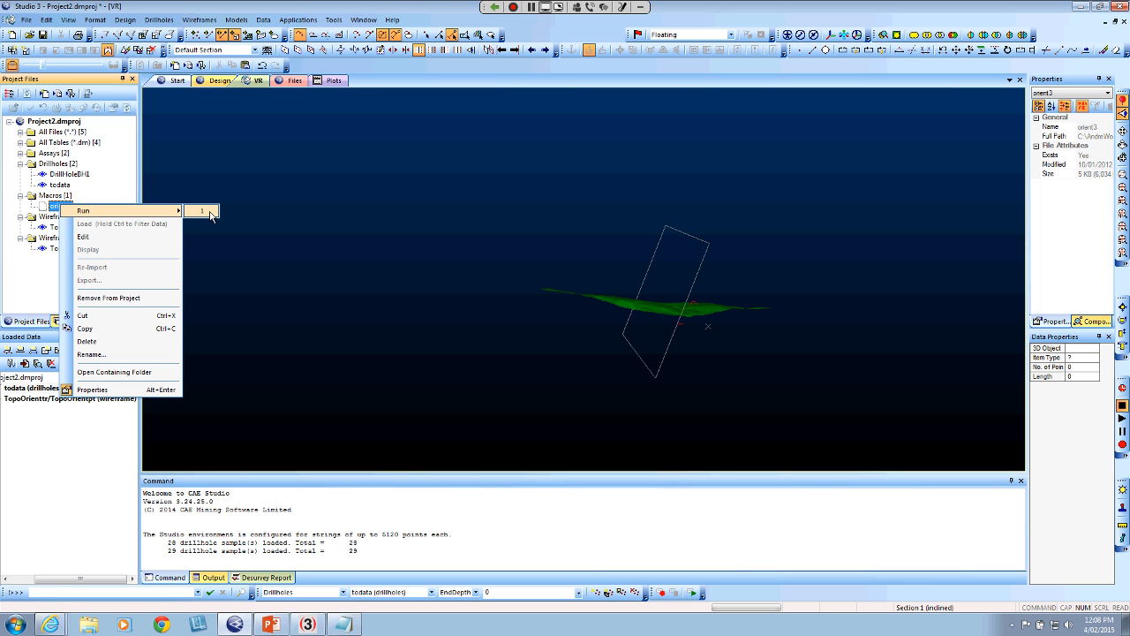
pyautogui.click(203, 212)
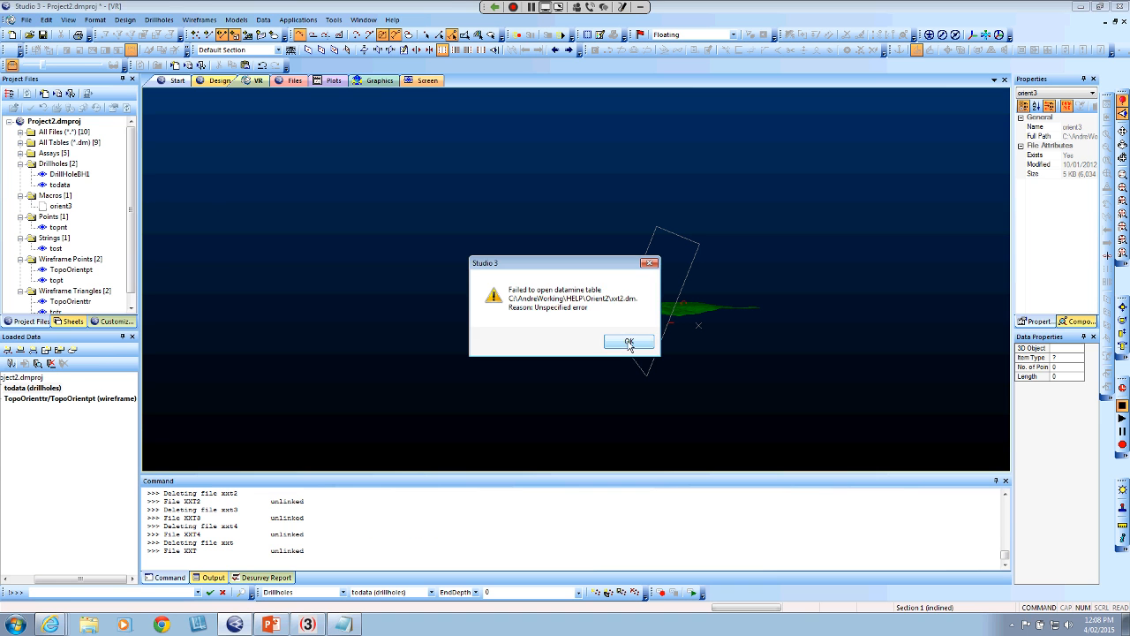
pyautogui.click(629, 342)
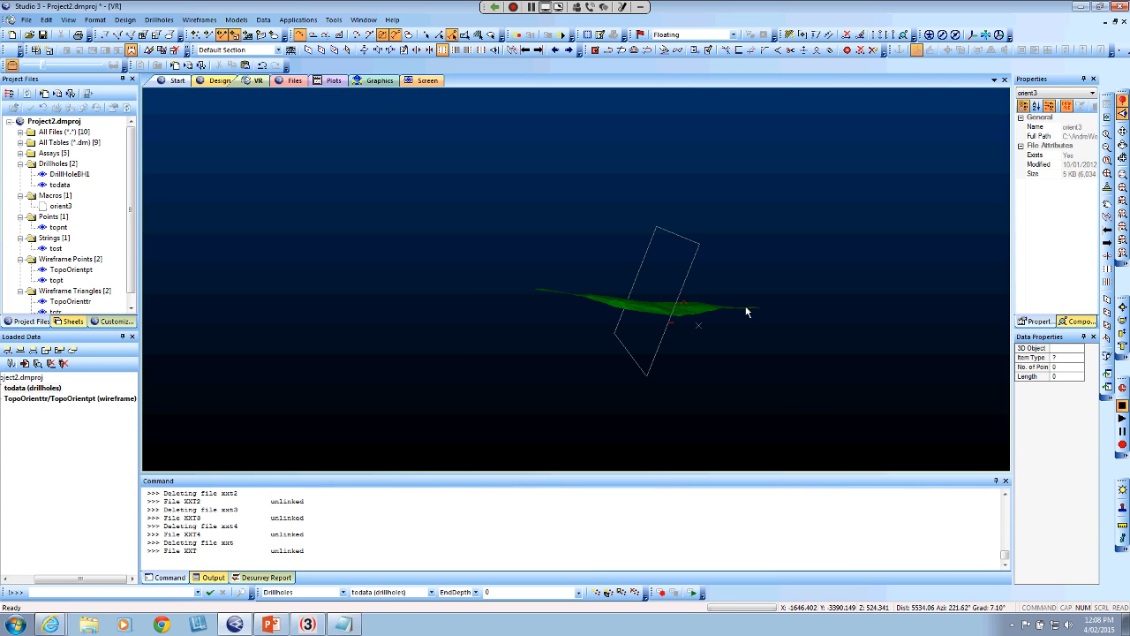
# Review the macro's output files in the project: the topnt points, tost strings and totr wireframe triangles
pyautogui.scroll(-1, 50, 304)
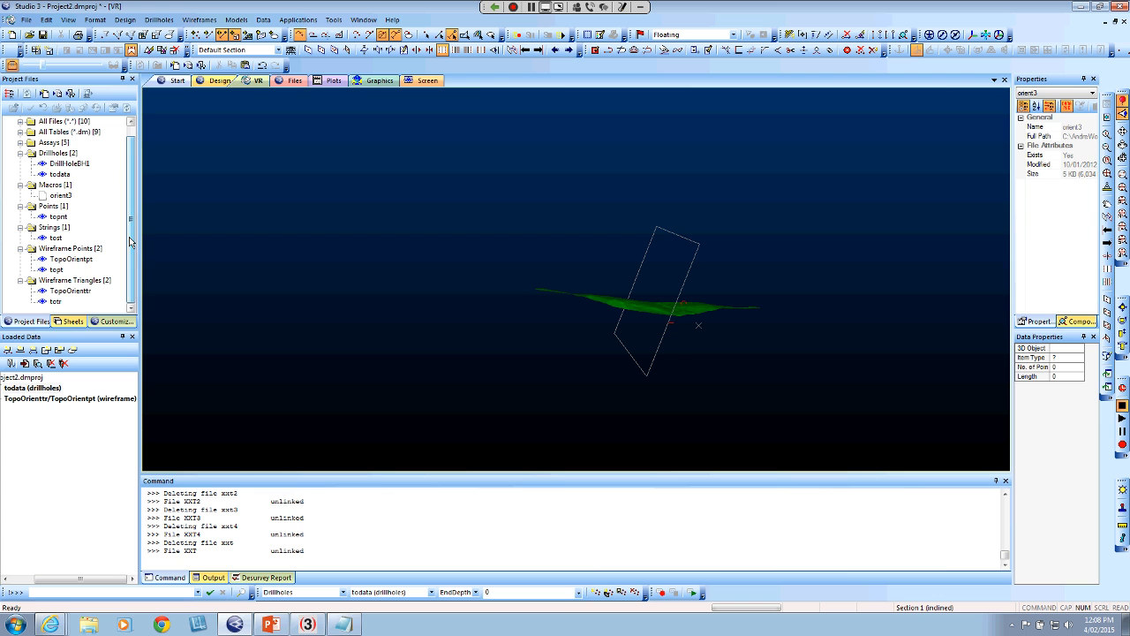
pyautogui.click(53, 302)
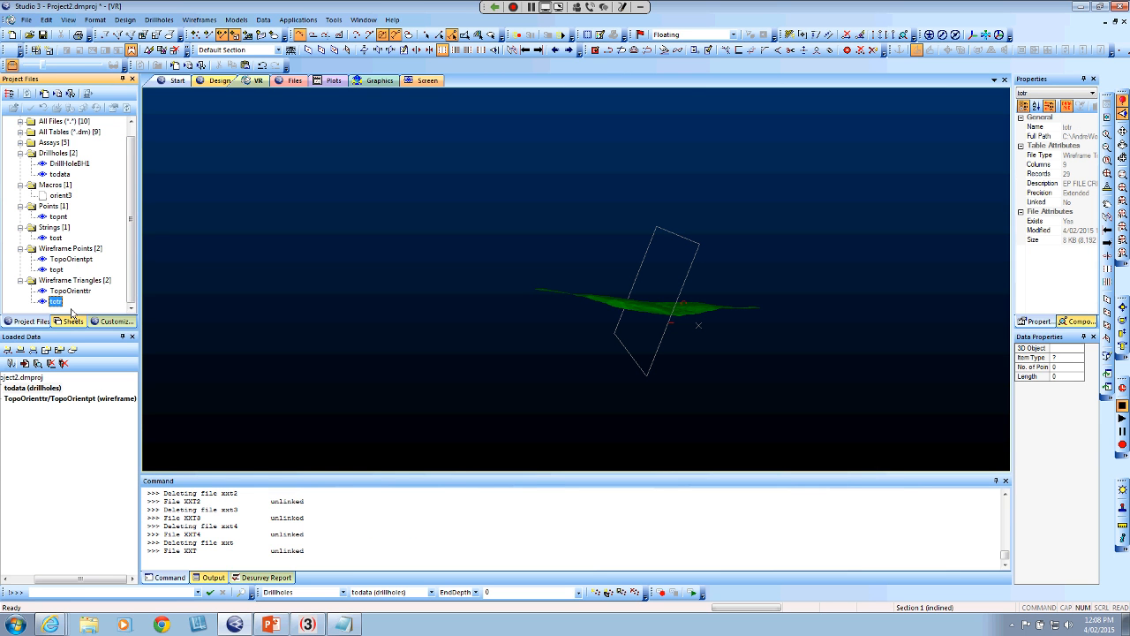
pyautogui.click(53, 218)
pyautogui.click(55, 238)
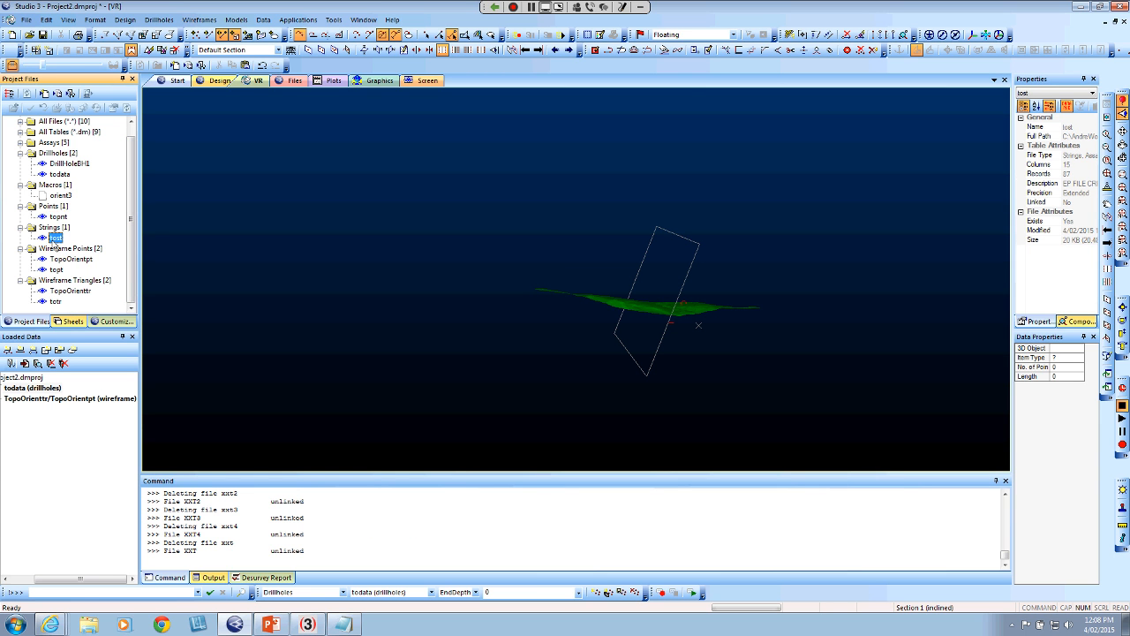
pyautogui.click(58, 302)
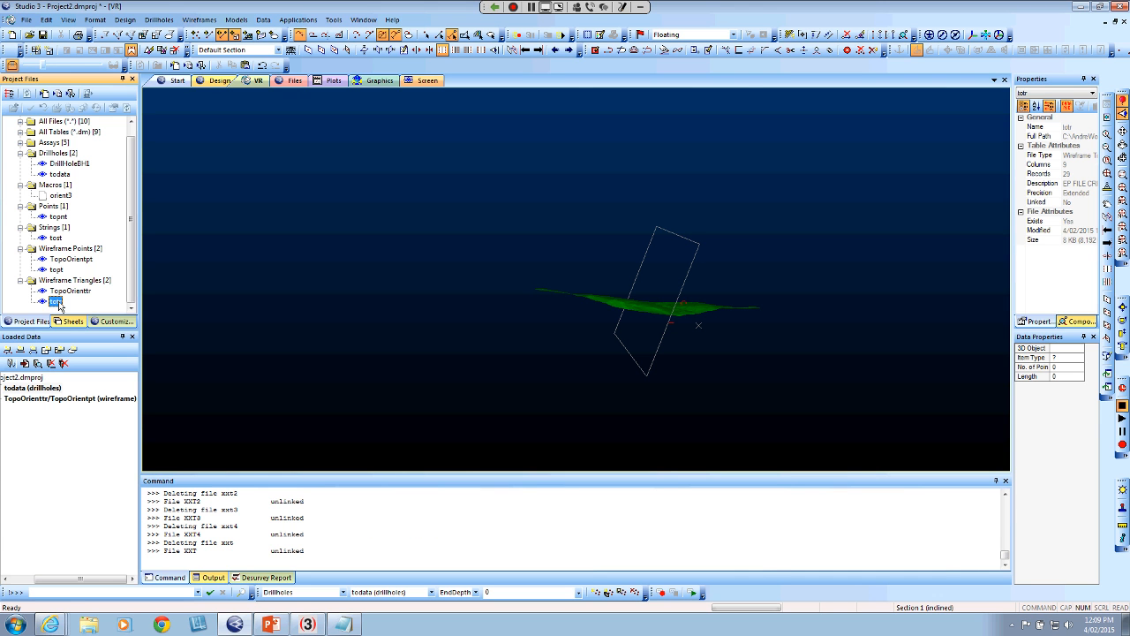
# Load the totr wireframe into the VR view and inspect the planes along the drillhole beneath the topography
pyautogui.moveTo(56, 304); pyautogui.dragTo(399, 316)
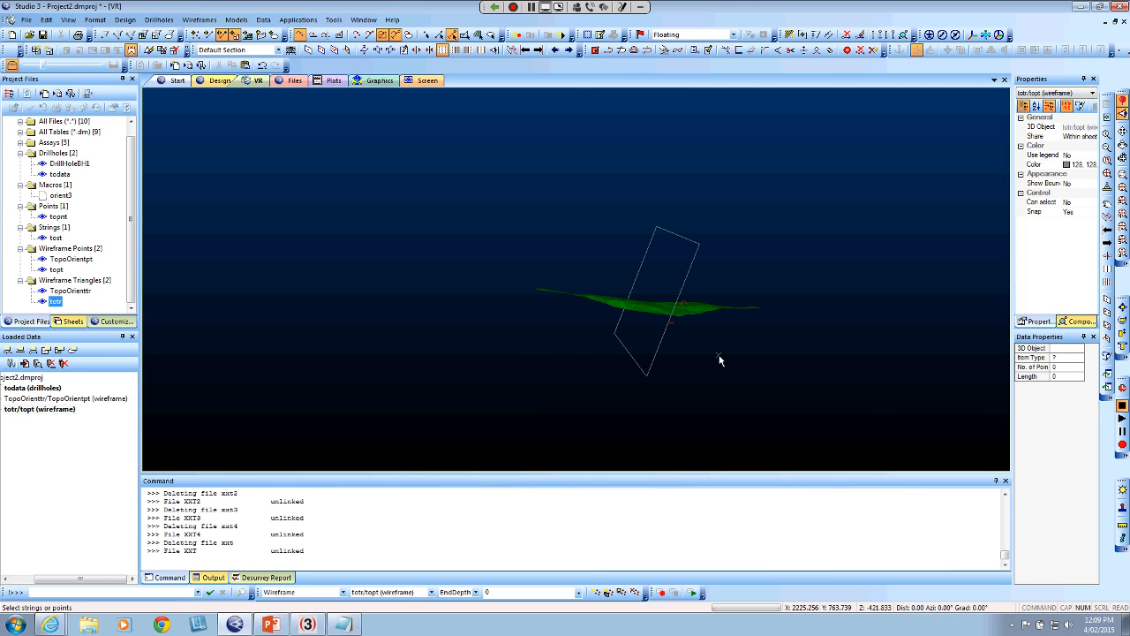
pyautogui.scroll(10, 679, 318)
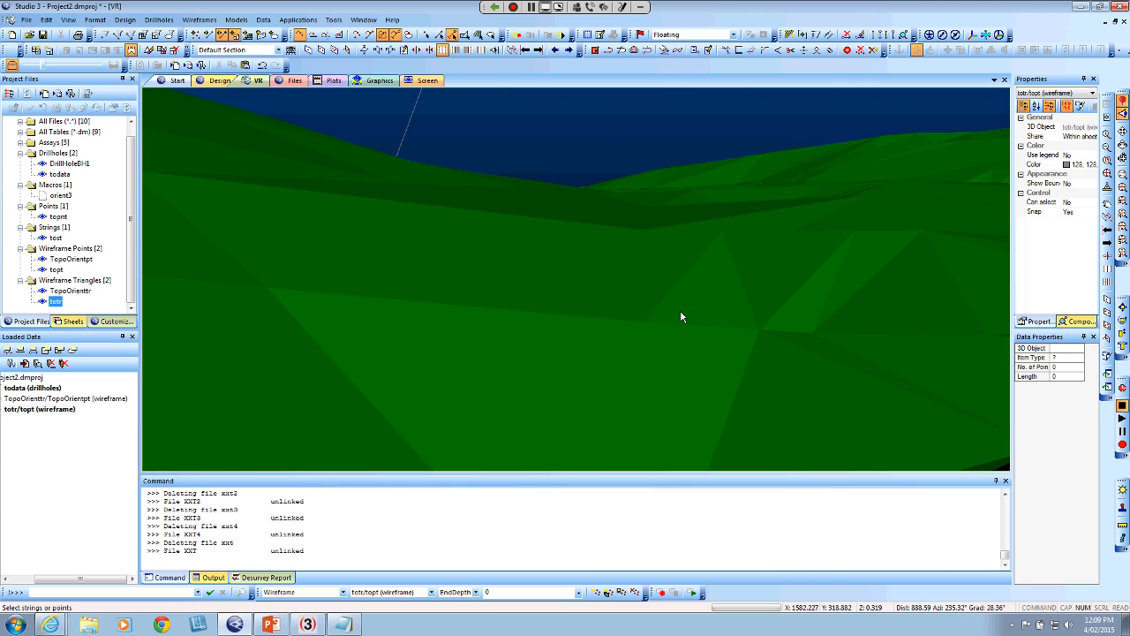
pyautogui.scroll(-5, 664, 352)
pyautogui.moveTo(664, 352); pyautogui.dragTo(592, 331)
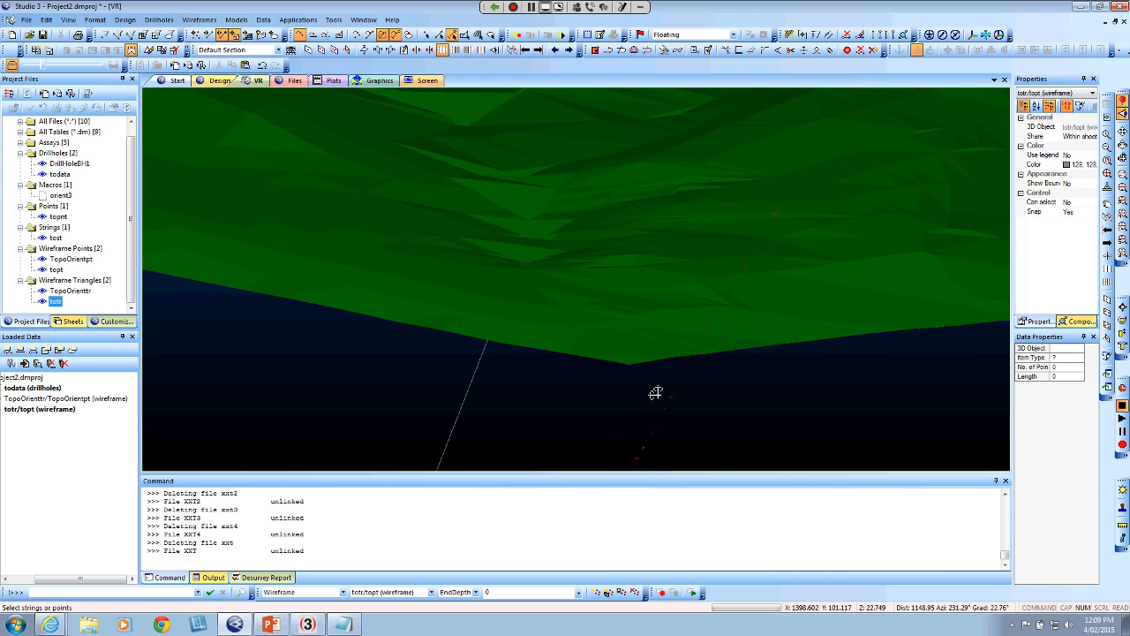
pyautogui.scroll(4, 771, 349)
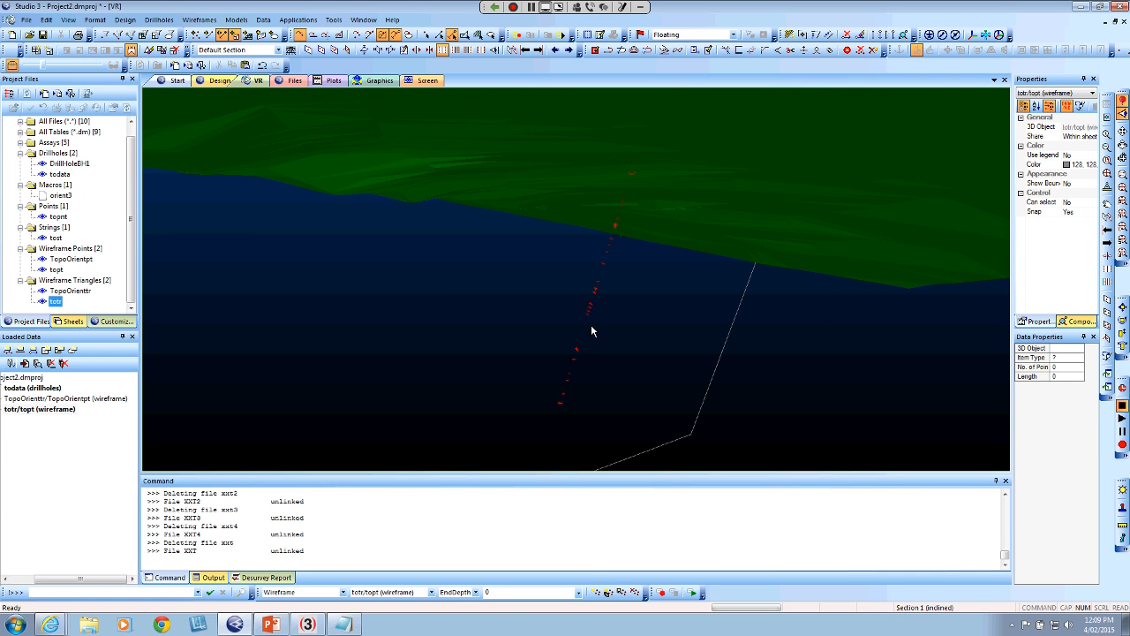
# Reopen the todata table to recheck the source structure records, and close it
pyautogui.doubleClick(59, 175)
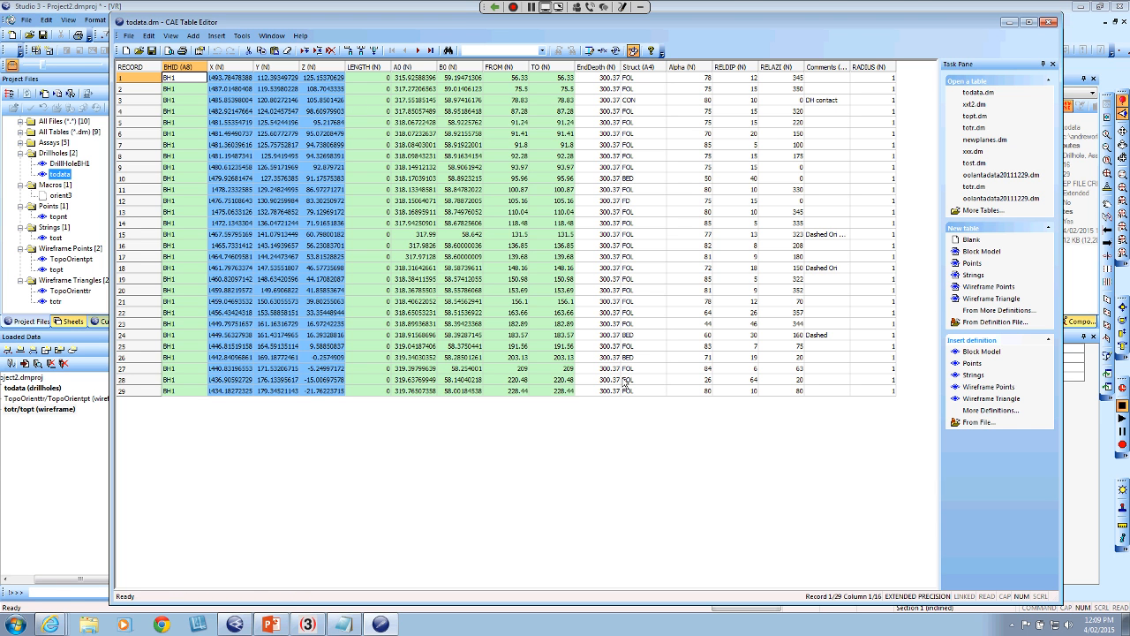
pyautogui.click(1048, 21)
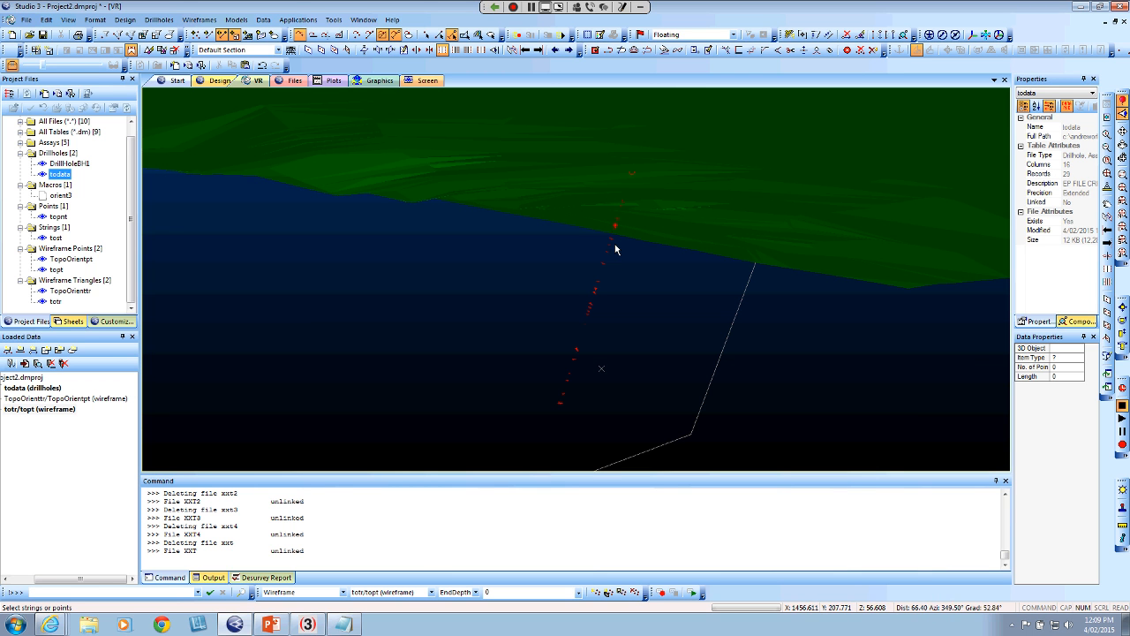
# In the VR sheet's wireframe properties for totr/topt, set the colour column to Struct and use that column's default legend
pyautogui.click(71, 321)
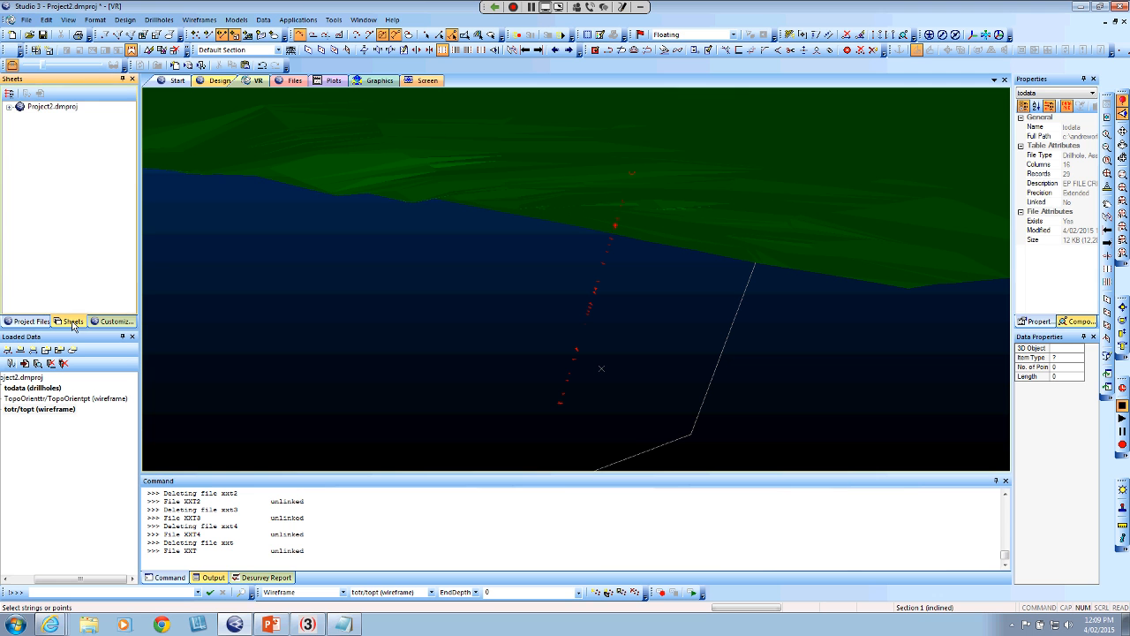
pyautogui.click(9, 108)
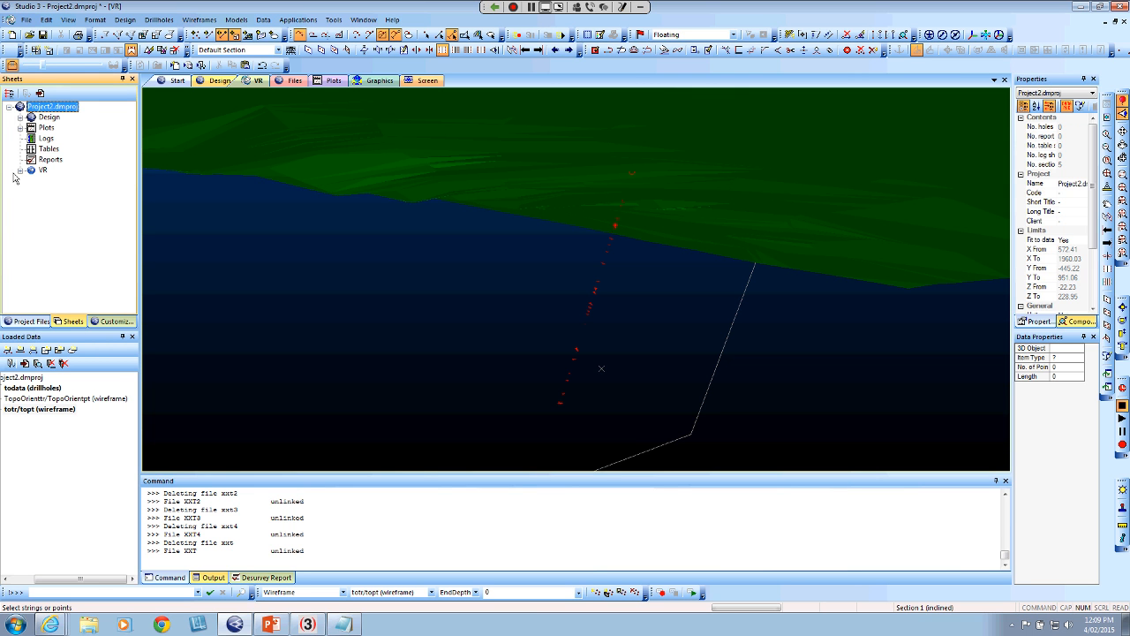
pyautogui.click(20, 171)
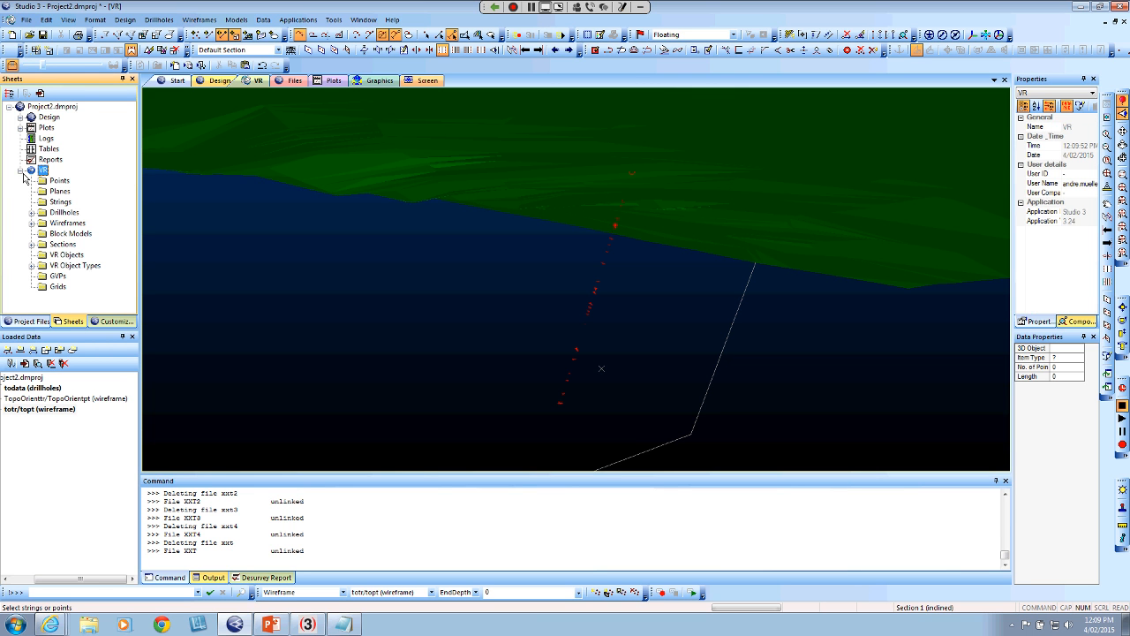
pyautogui.click(33, 223)
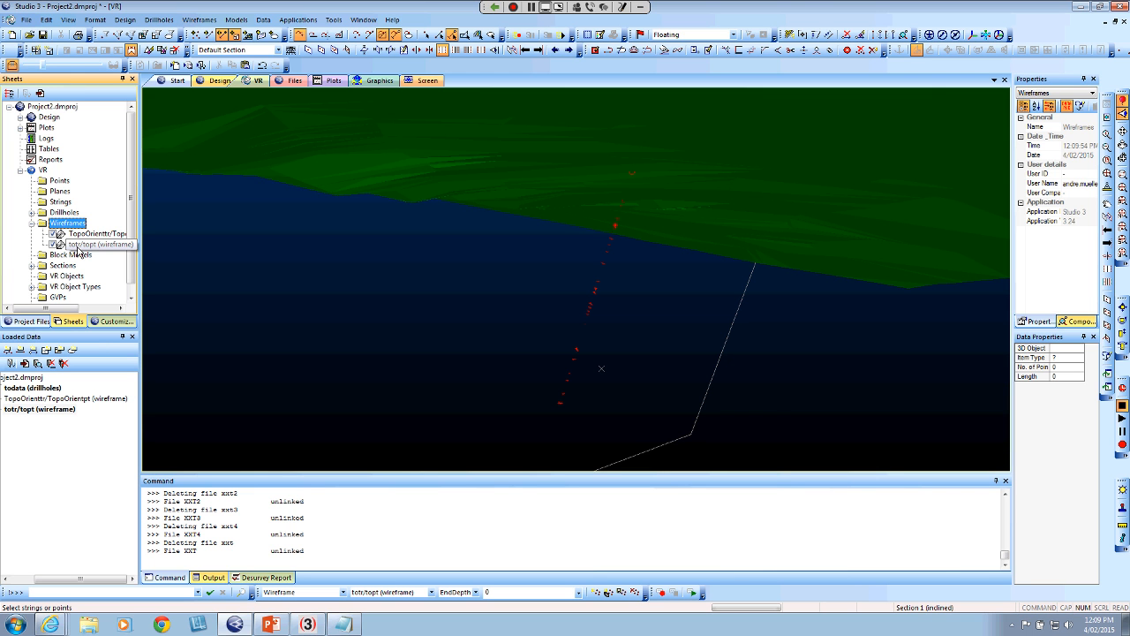
pyautogui.doubleClick(76, 247)
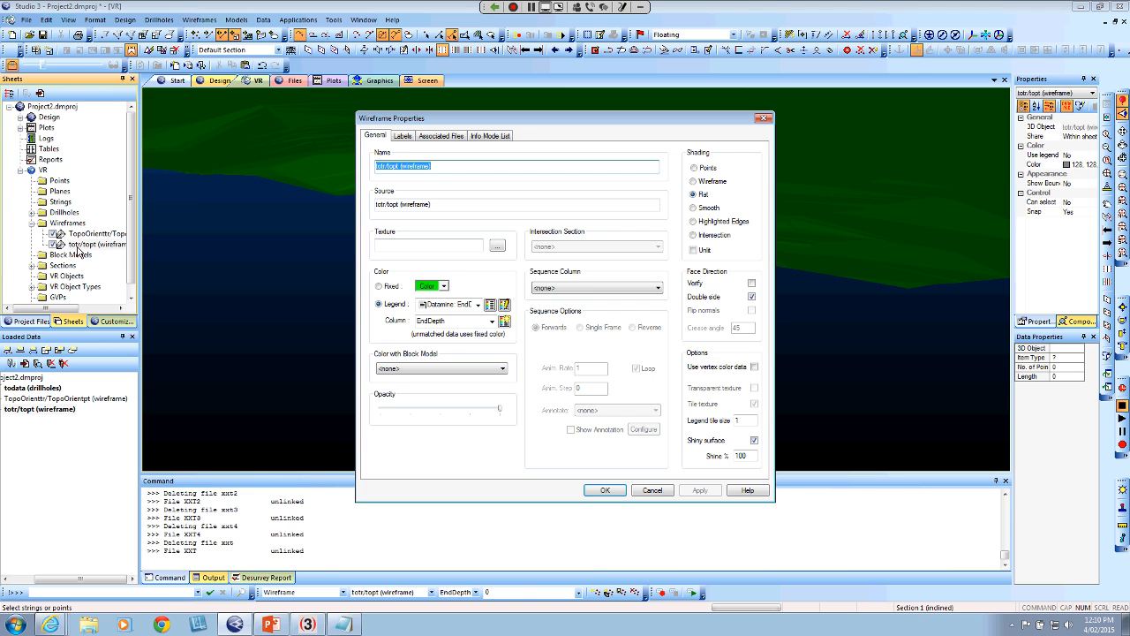
pyautogui.click(492, 322)
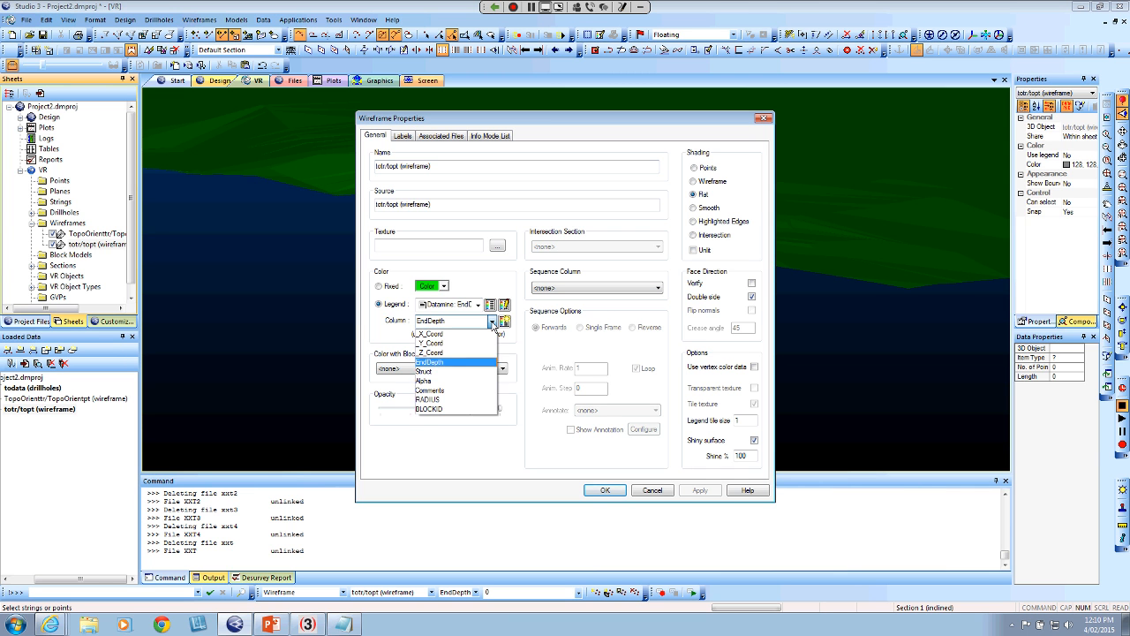
pyautogui.click(458, 372)
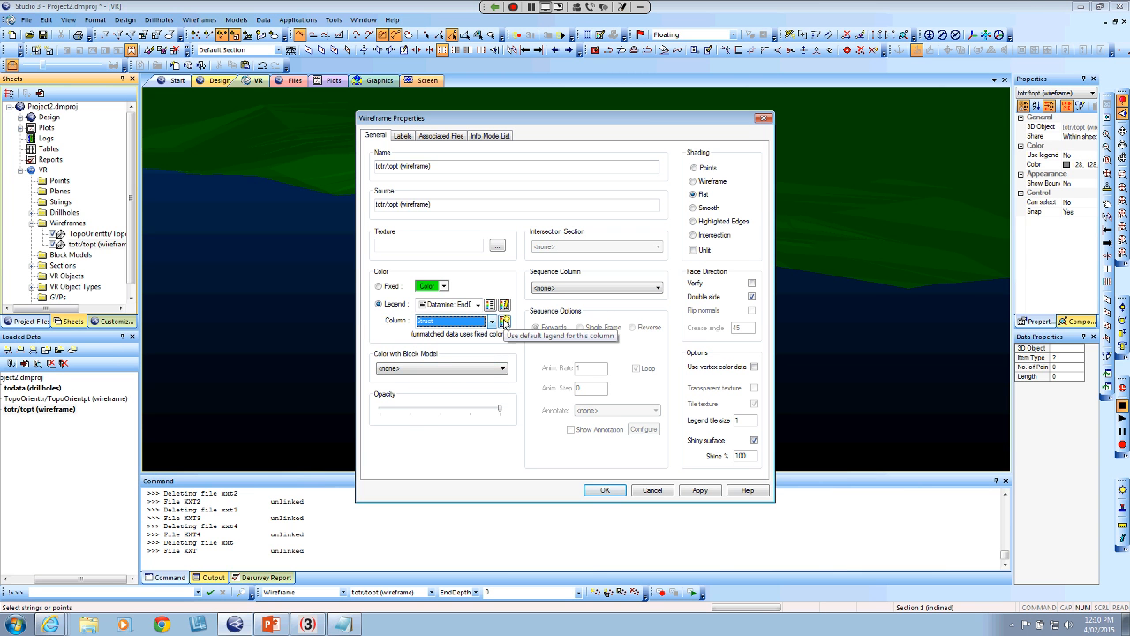
pyautogui.click(505, 323)
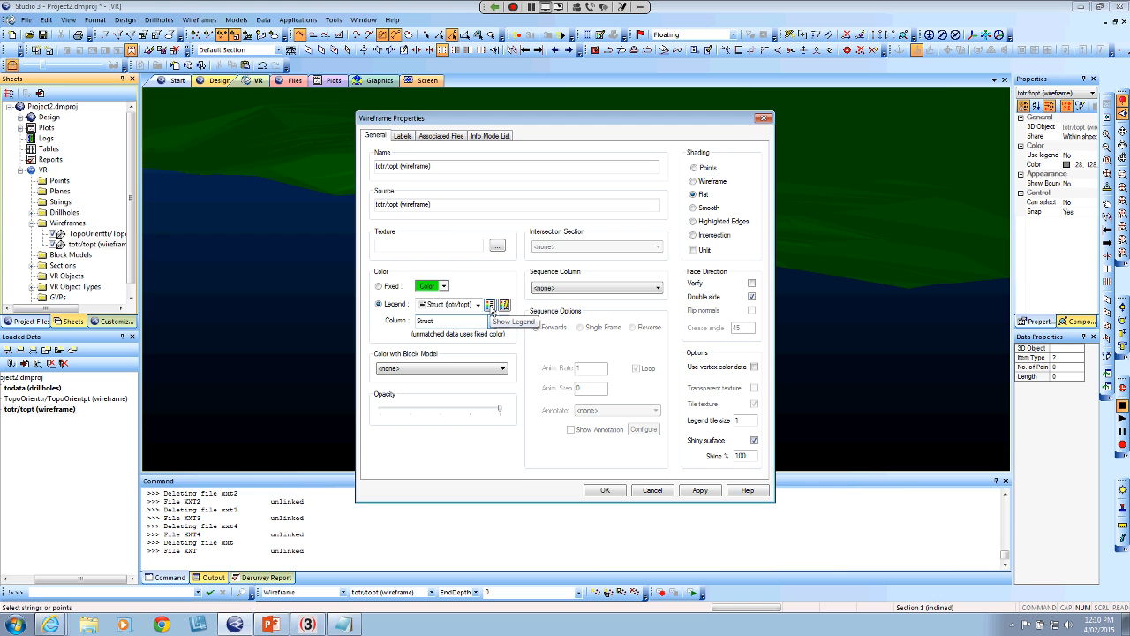
# Show the Struct legend over the VR view beside the wireframe properties, and apply the new colouring to the totr/topt wireframe
pyautogui.click(491, 308)
pyautogui.moveTo(371, 121); pyautogui.dragTo(220, 141)
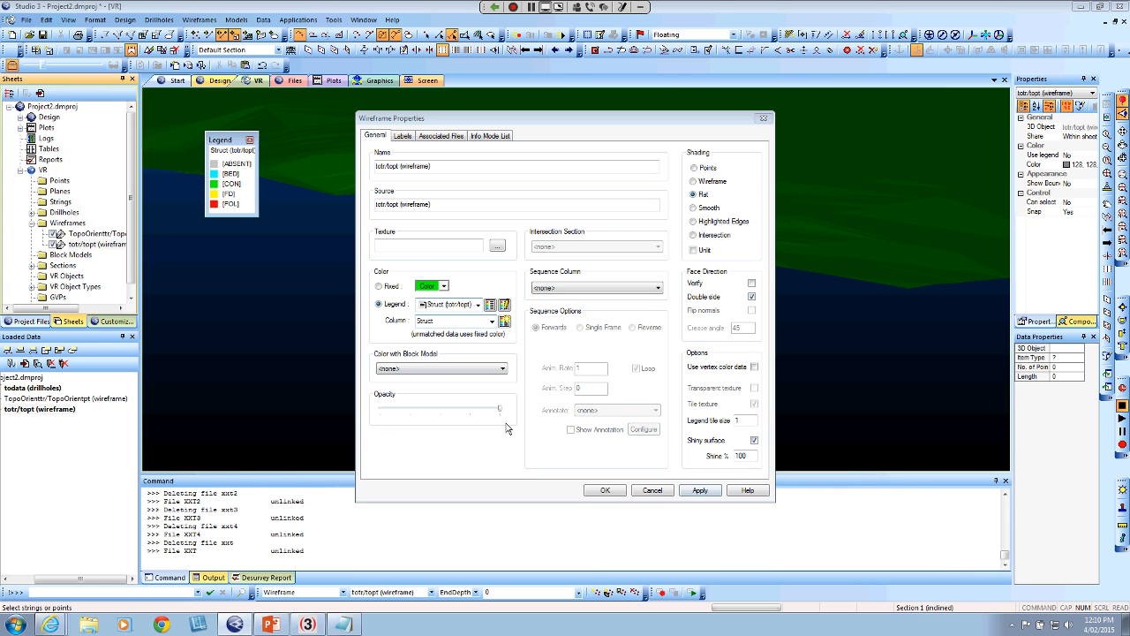
pyautogui.click(700, 491)
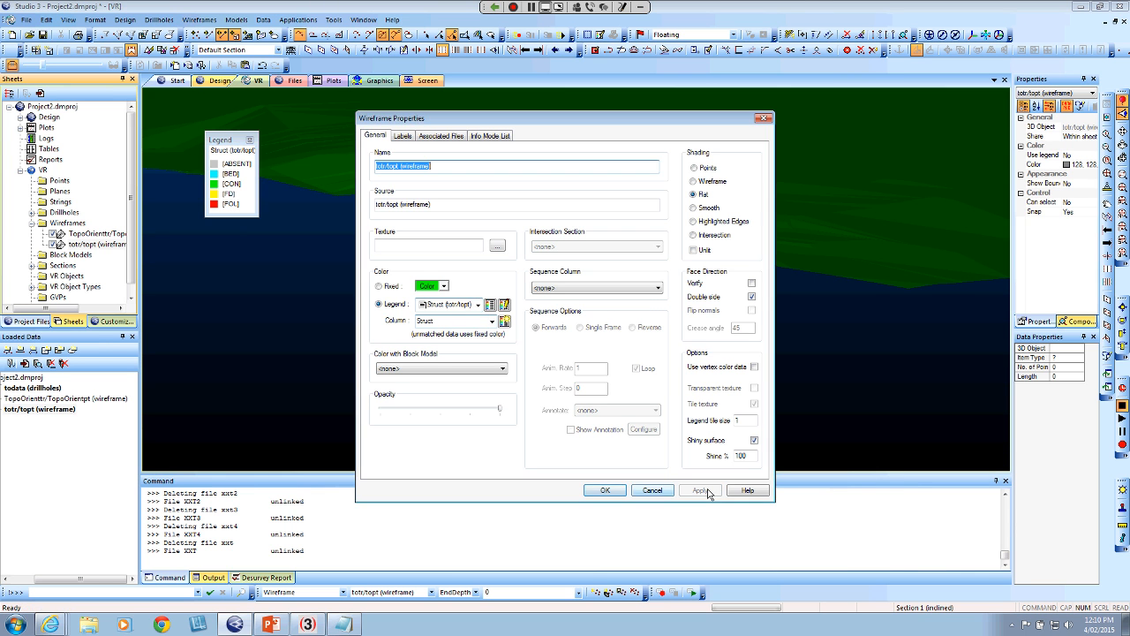
pyautogui.click(609, 491)
# Inspect the coloured planes along the drillhole and move the Struct legend into the corner of the VR view
pyautogui.moveTo(670, 336); pyautogui.dragTo(666, 338)
pyautogui.scroll(7, 570, 369)
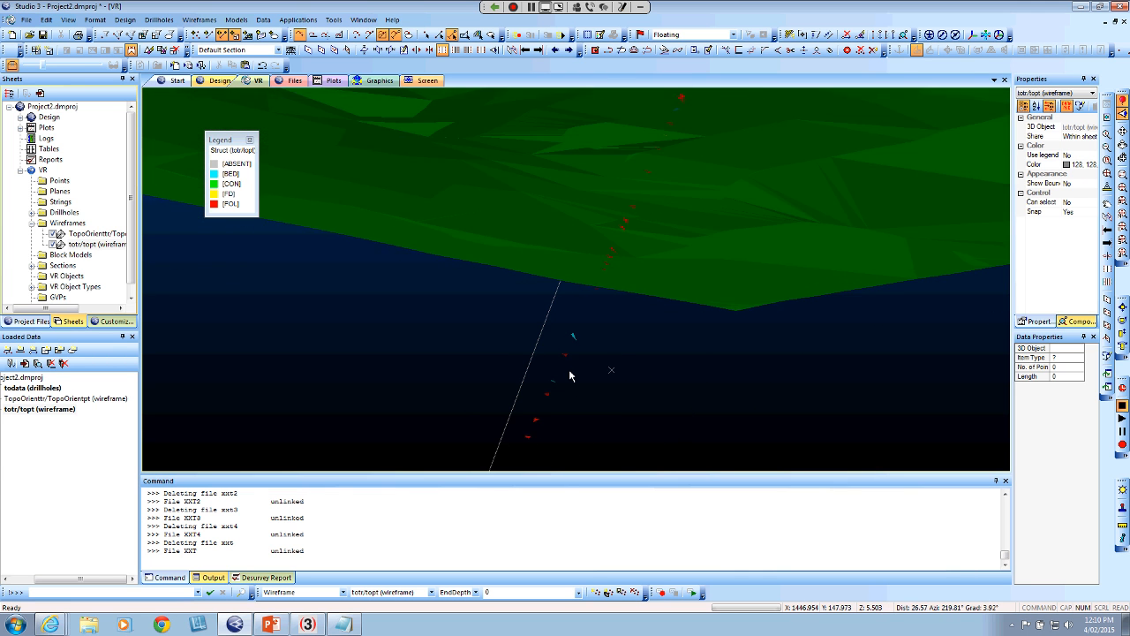
pyautogui.scroll(2, 570, 345)
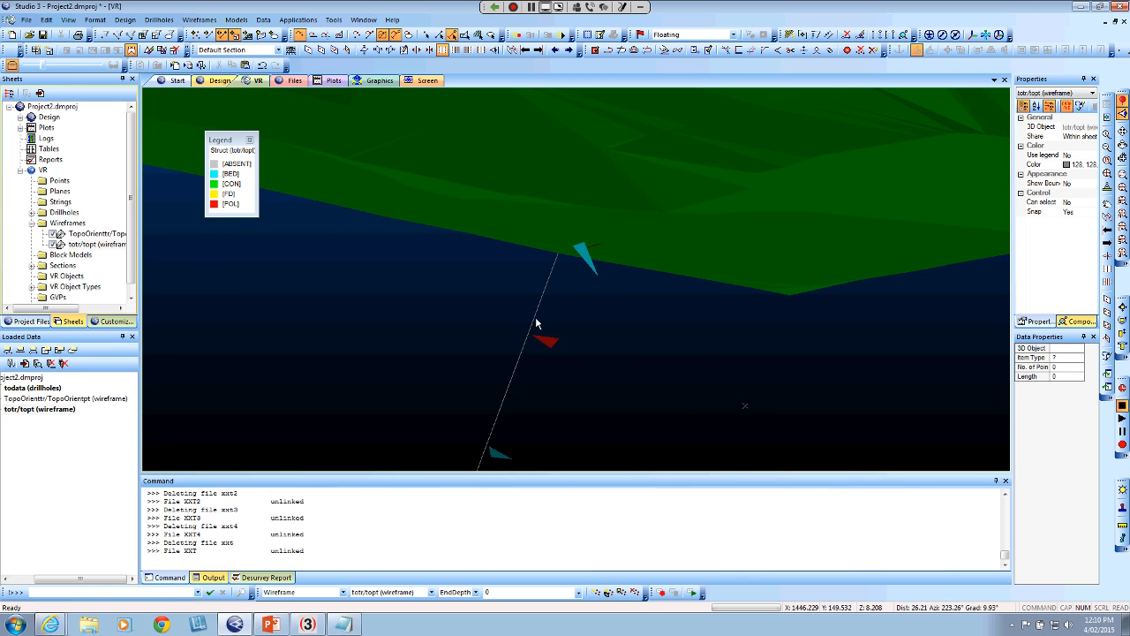
pyautogui.moveTo(536, 323); pyautogui.dragTo(542, 390)
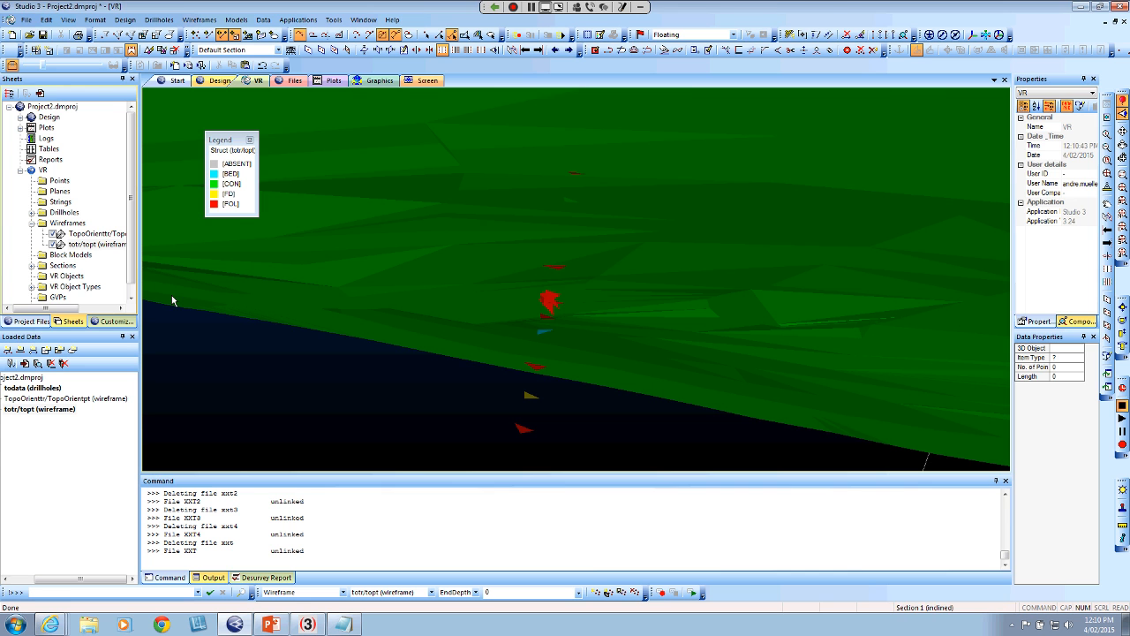
pyautogui.moveTo(227, 139); pyautogui.dragTo(195, 105)
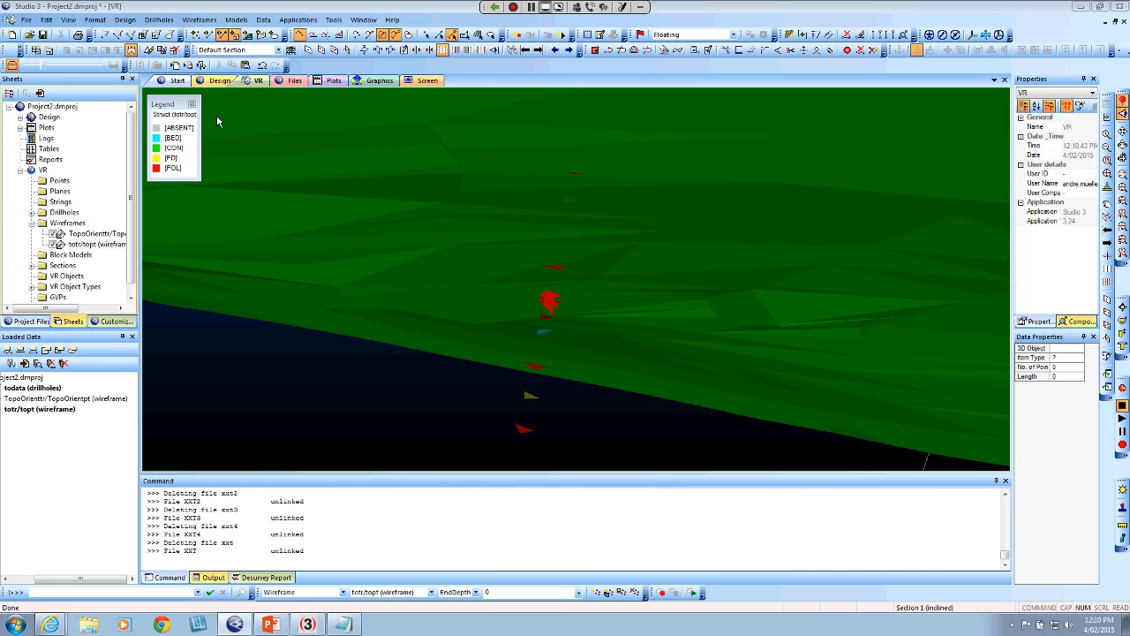
# Load the tost strings from the project files into the VR view
pyautogui.scroll(-1, 136, 267)
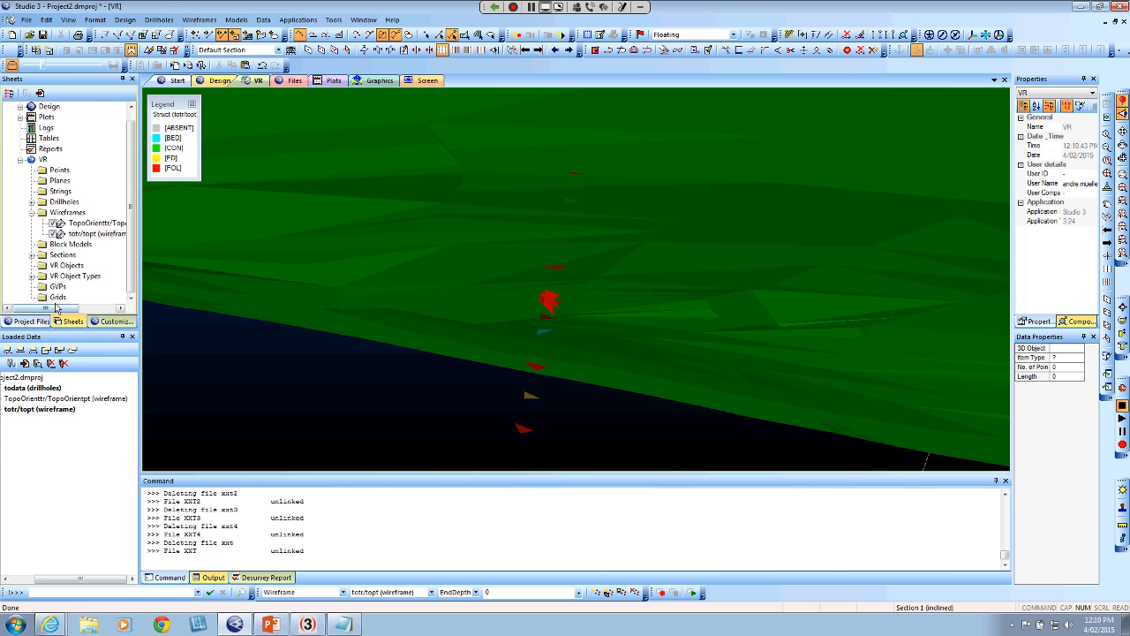
pyautogui.click(31, 322)
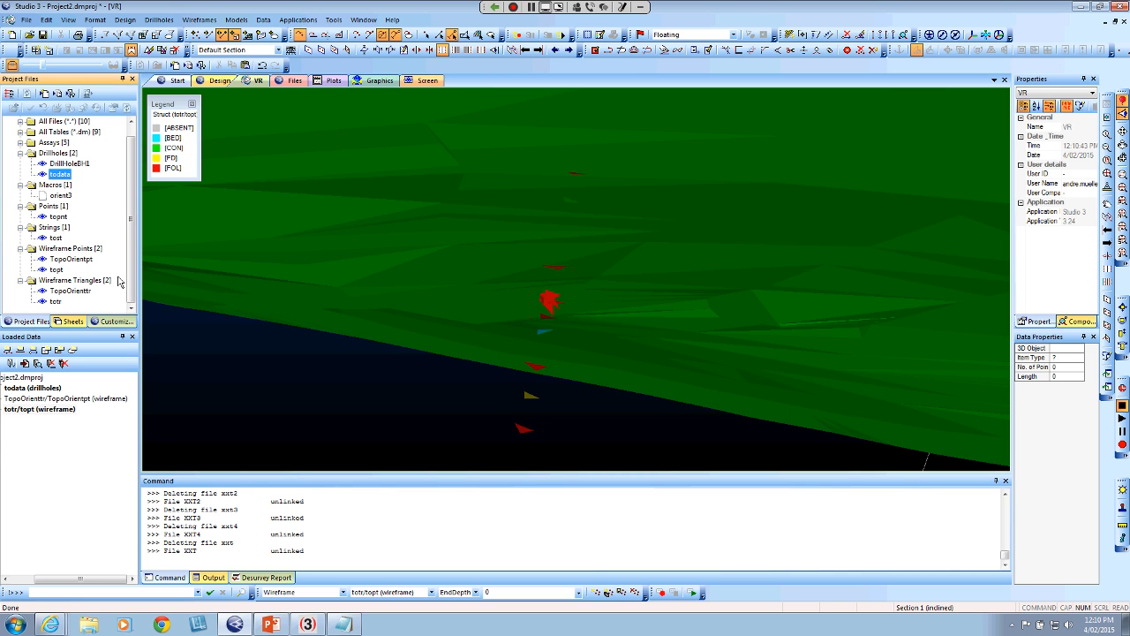
pyautogui.click(55, 237)
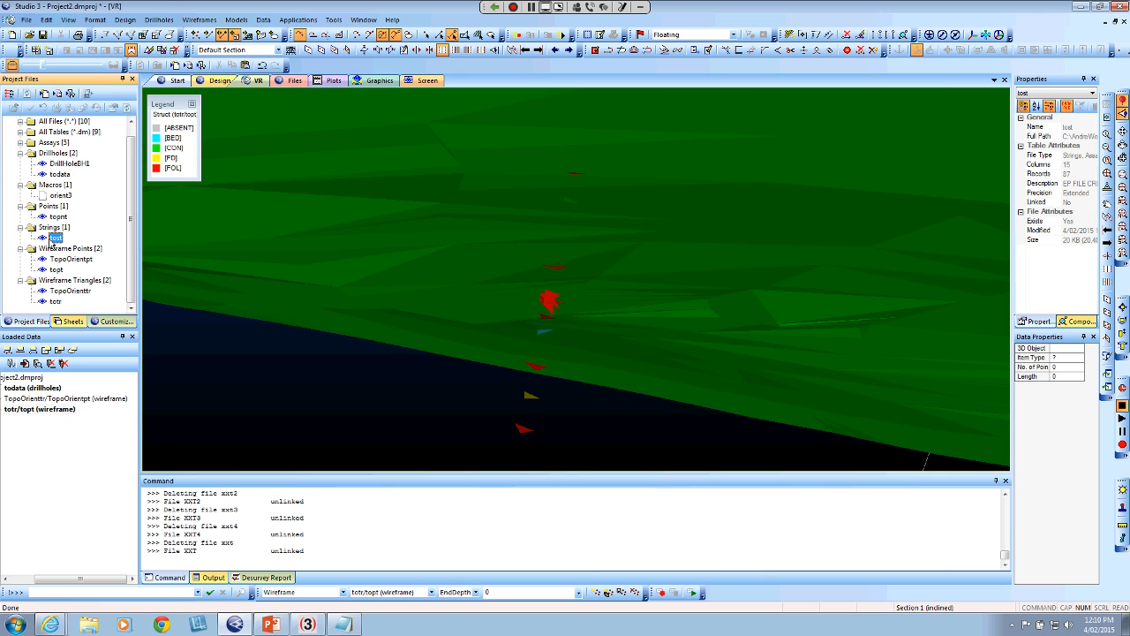
pyautogui.moveTo(51, 244); pyautogui.dragTo(413, 408)
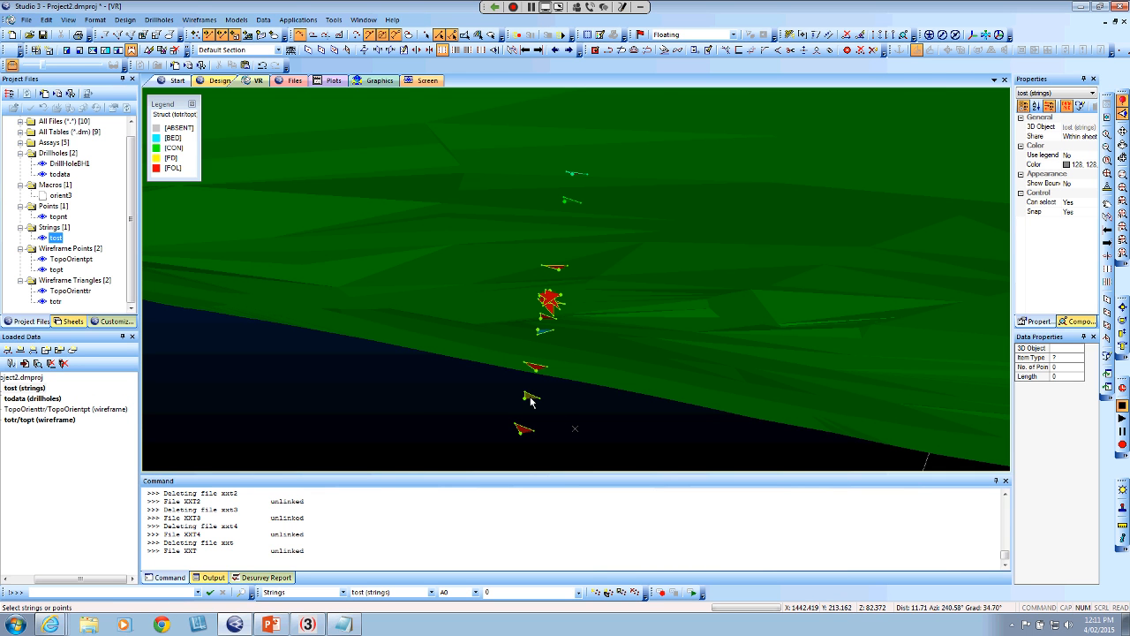
# Colour the lines of the tost strings by the Struct column with its default legend, and apply the change
pyautogui.click(66, 322)
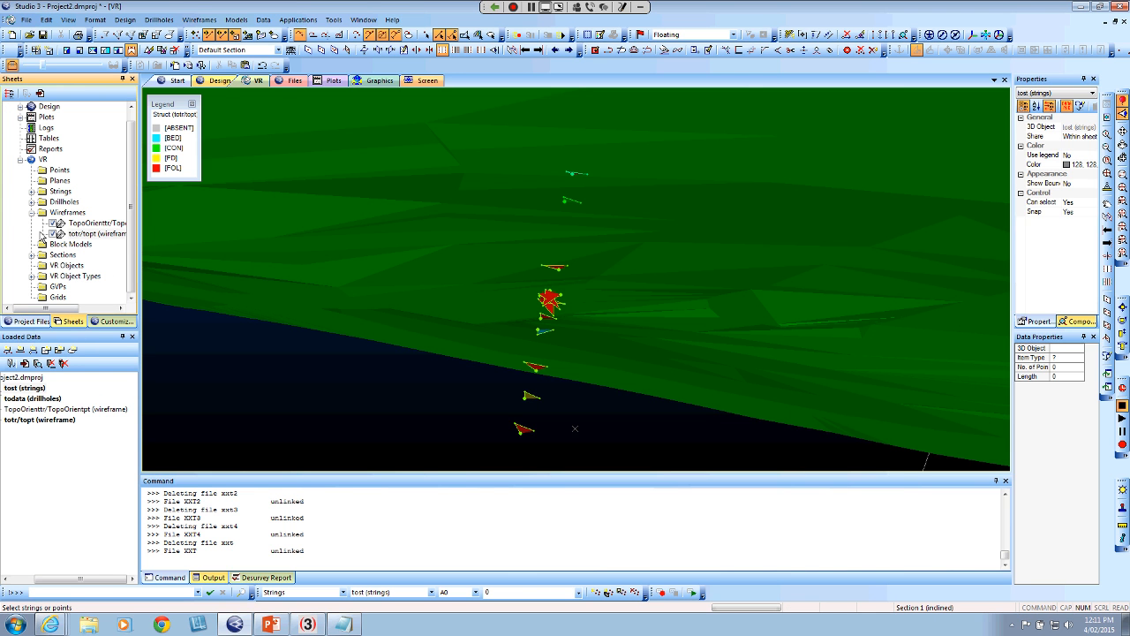
pyautogui.click(31, 191)
pyautogui.click(92, 202)
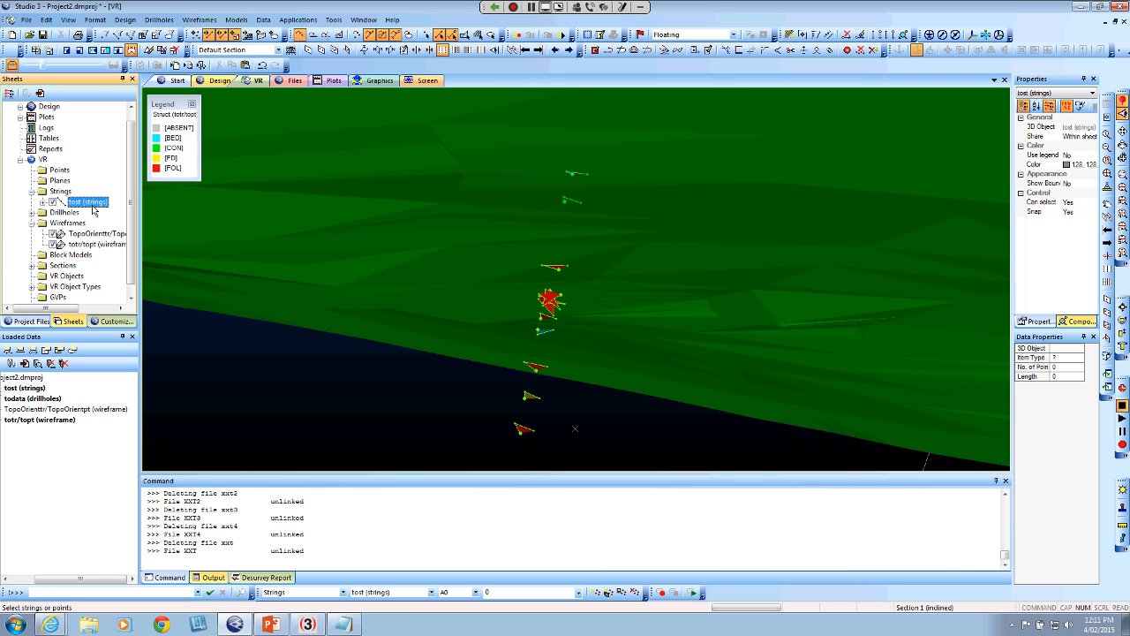
pyautogui.doubleClick(92, 204)
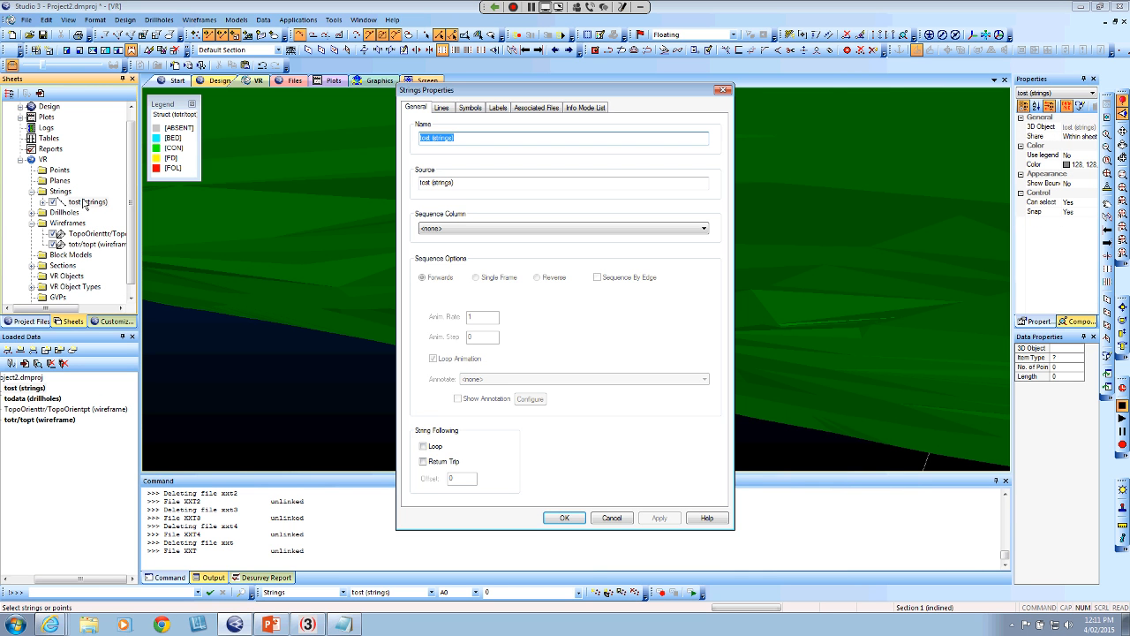
pyautogui.click(442, 108)
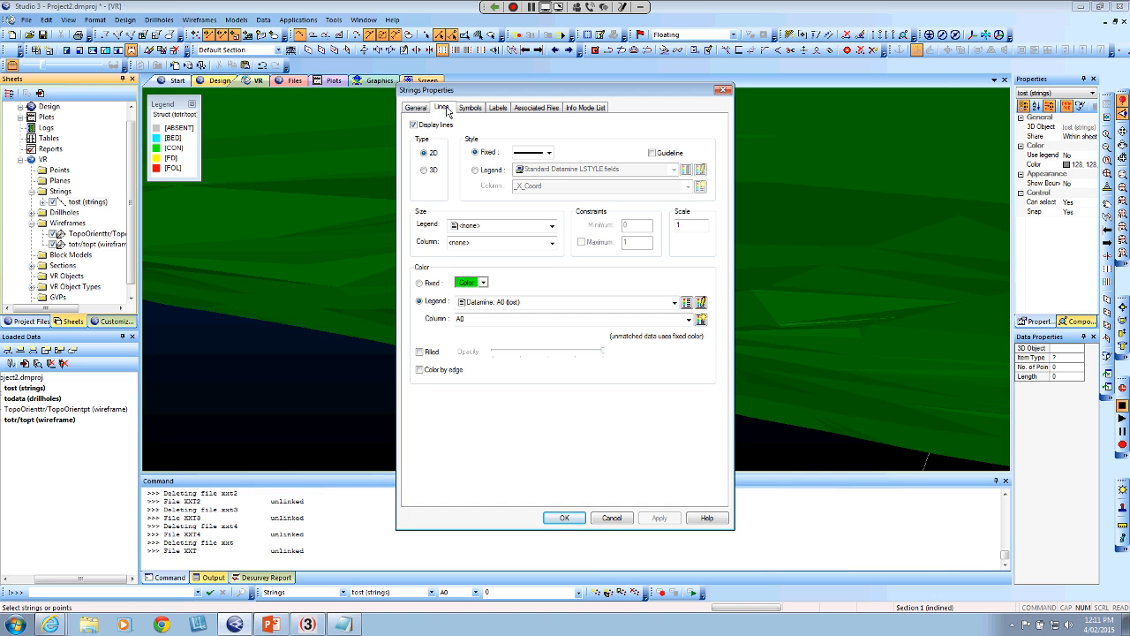
pyautogui.click(688, 319)
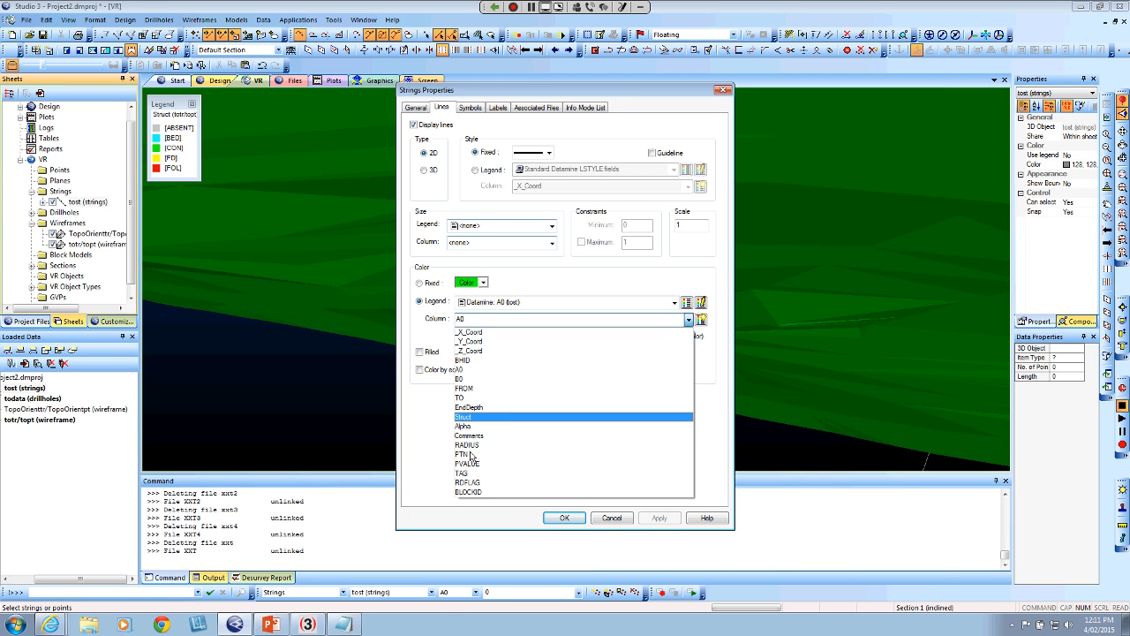
pyautogui.click(475, 418)
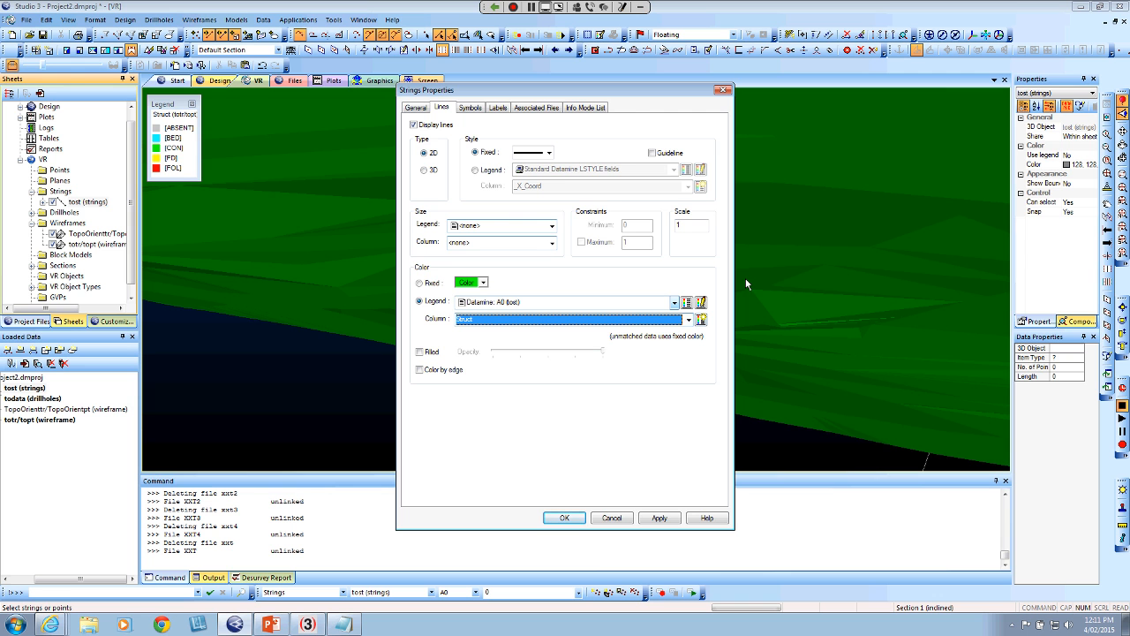
pyautogui.click(673, 515)
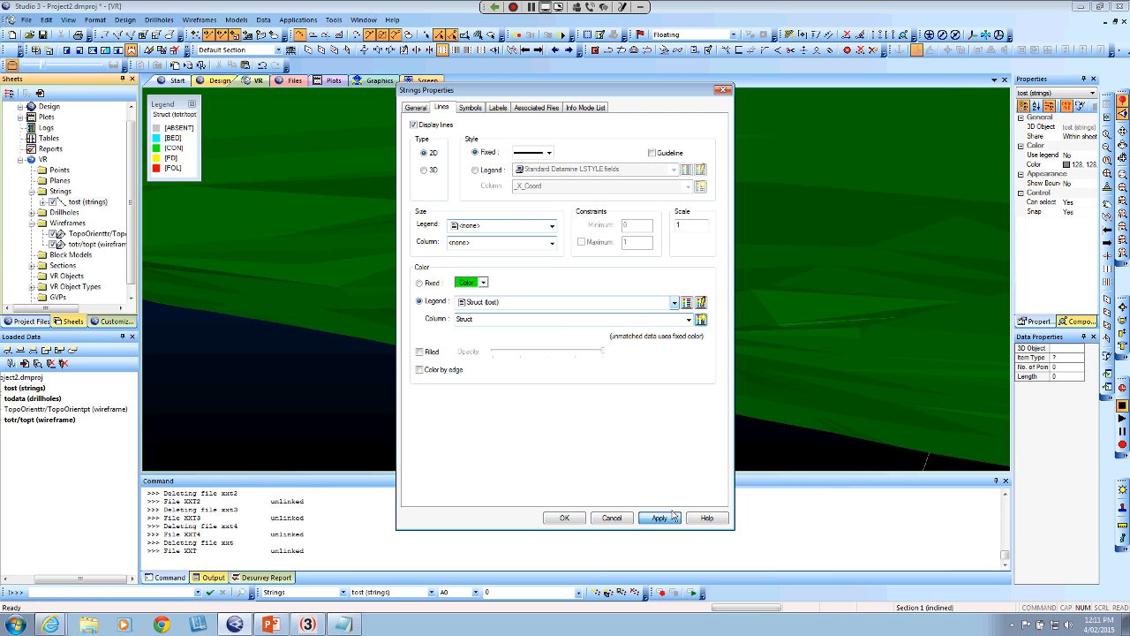
pyautogui.click(564, 517)
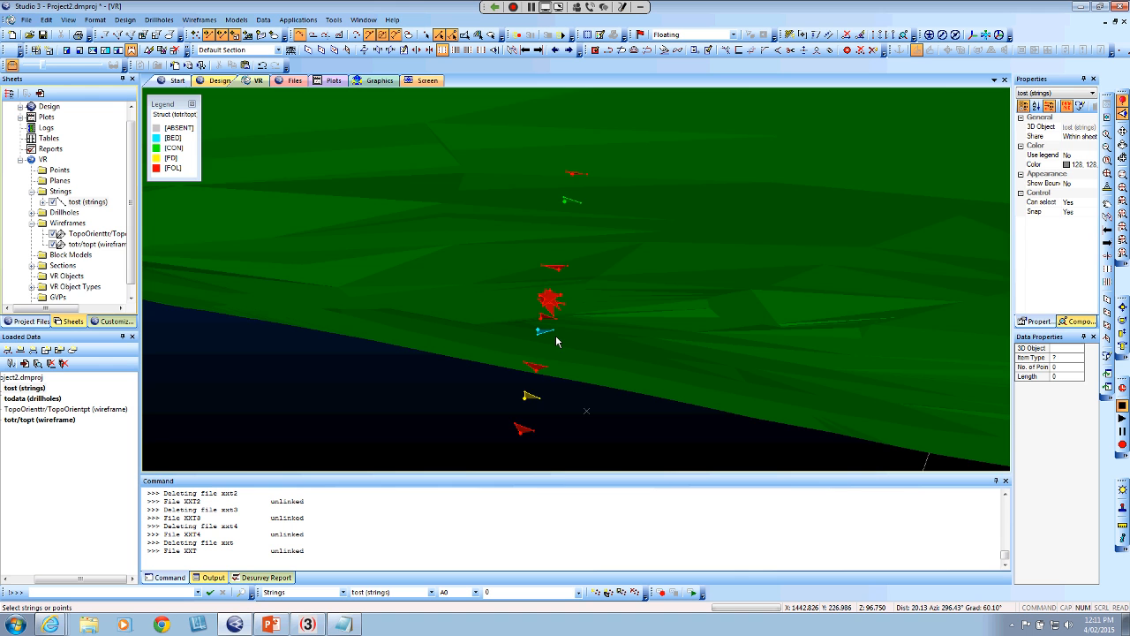
# Define the view plane by three points at the corners of the yellow FD plane on the drillhole
pyautogui.scroll(3, 557, 342)
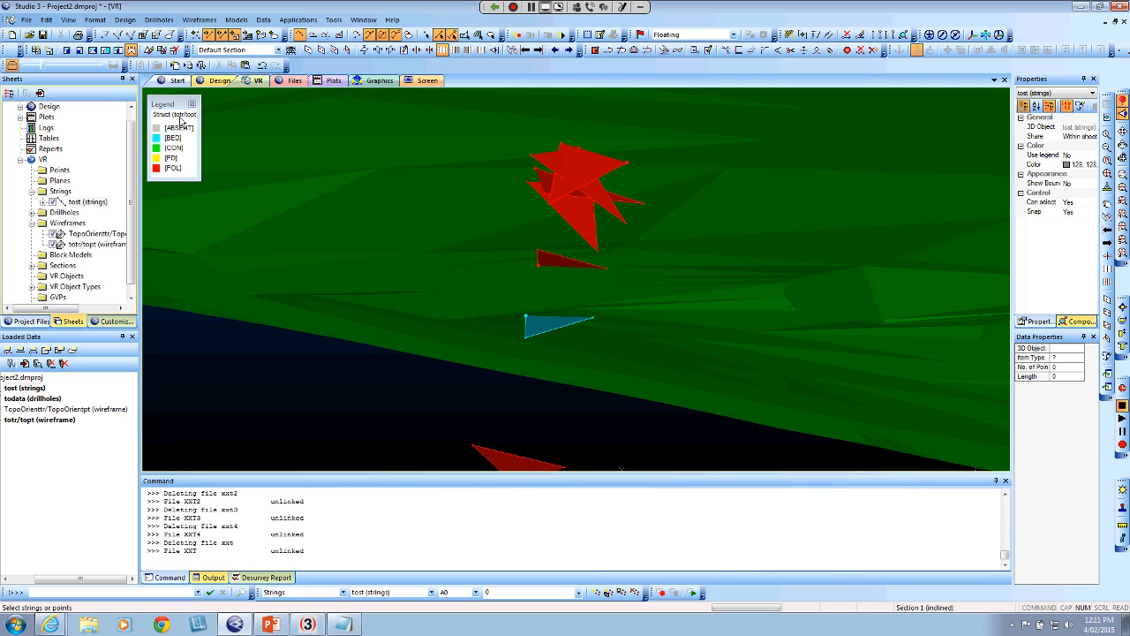
pyautogui.scroll(-5, 514, 419)
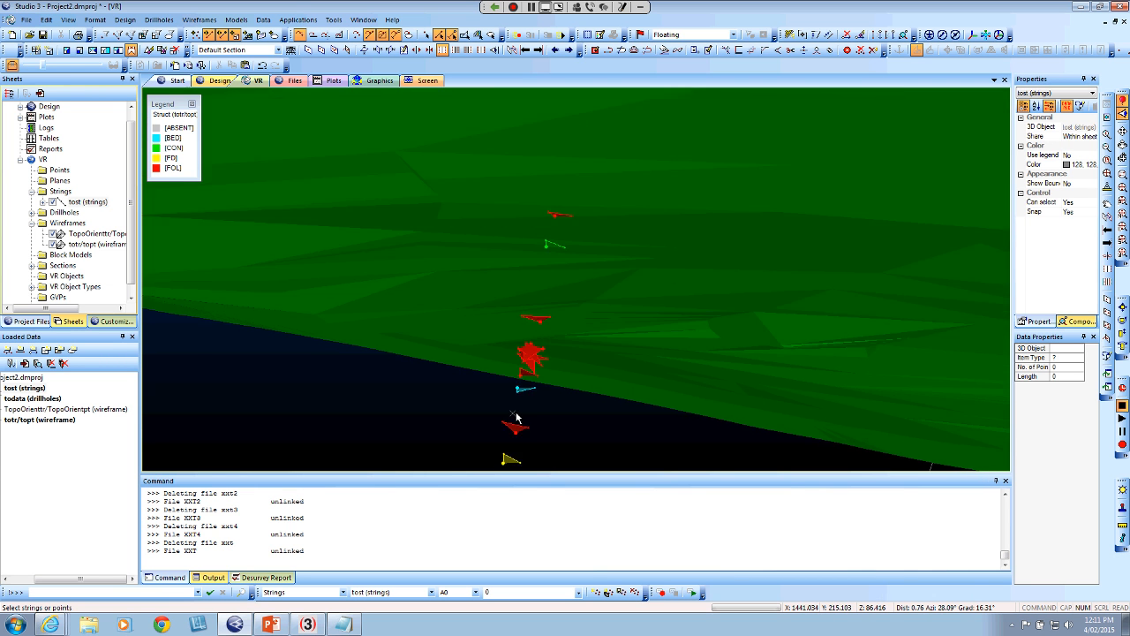
pyautogui.moveTo(519, 419); pyautogui.dragTo(518, 320, button='middle')
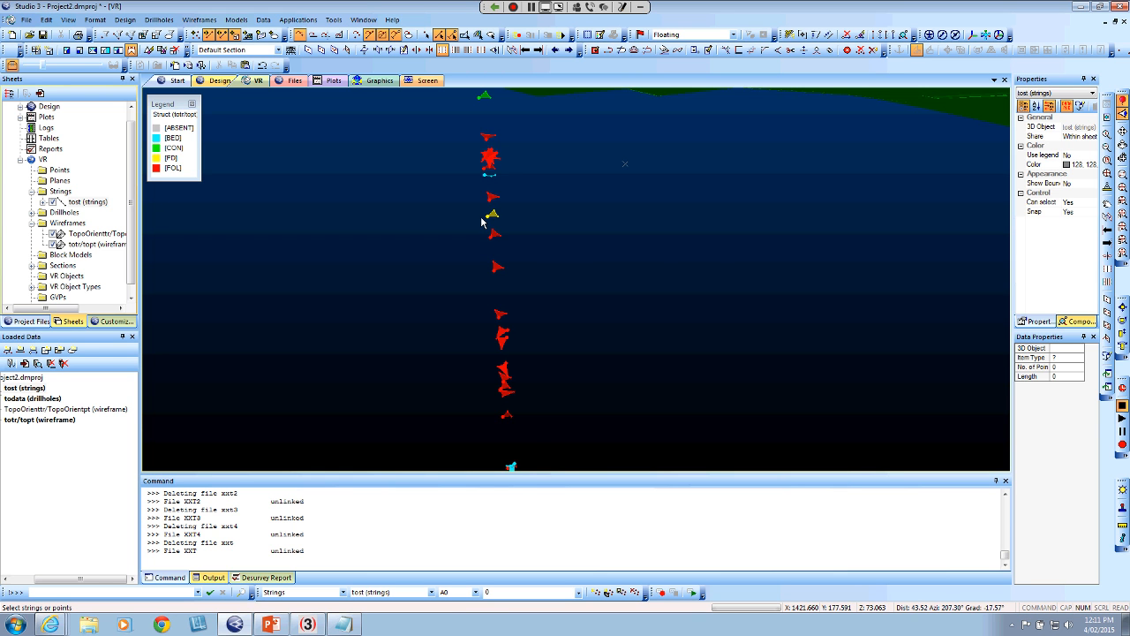
pyautogui.scroll(3, 481, 223)
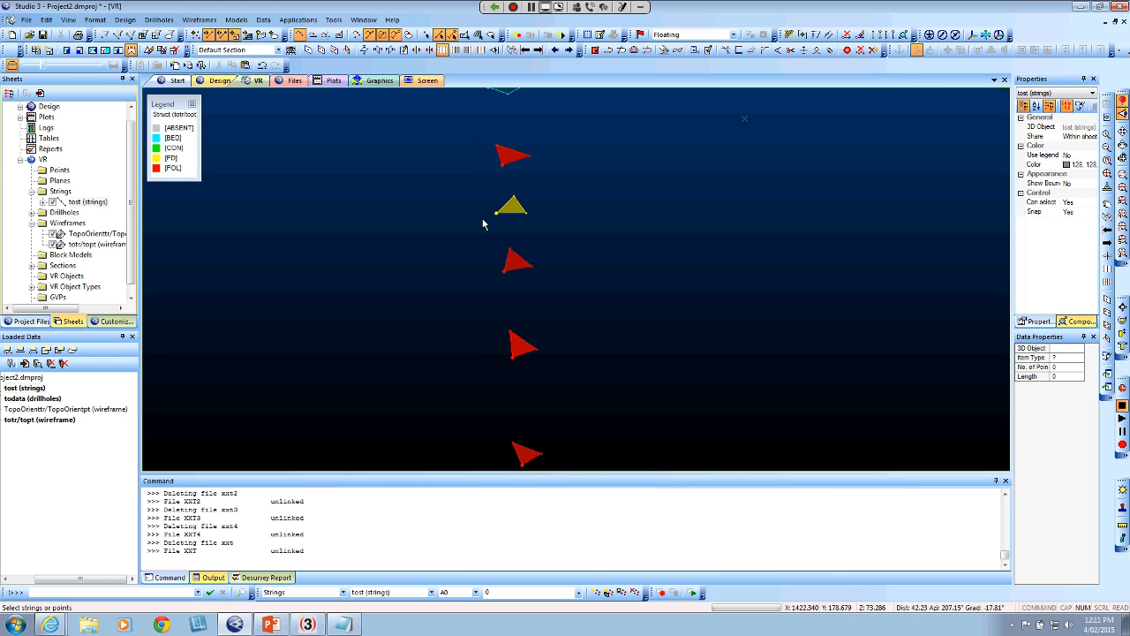
pyautogui.press('3')
pyautogui.rightClick(531, 222)
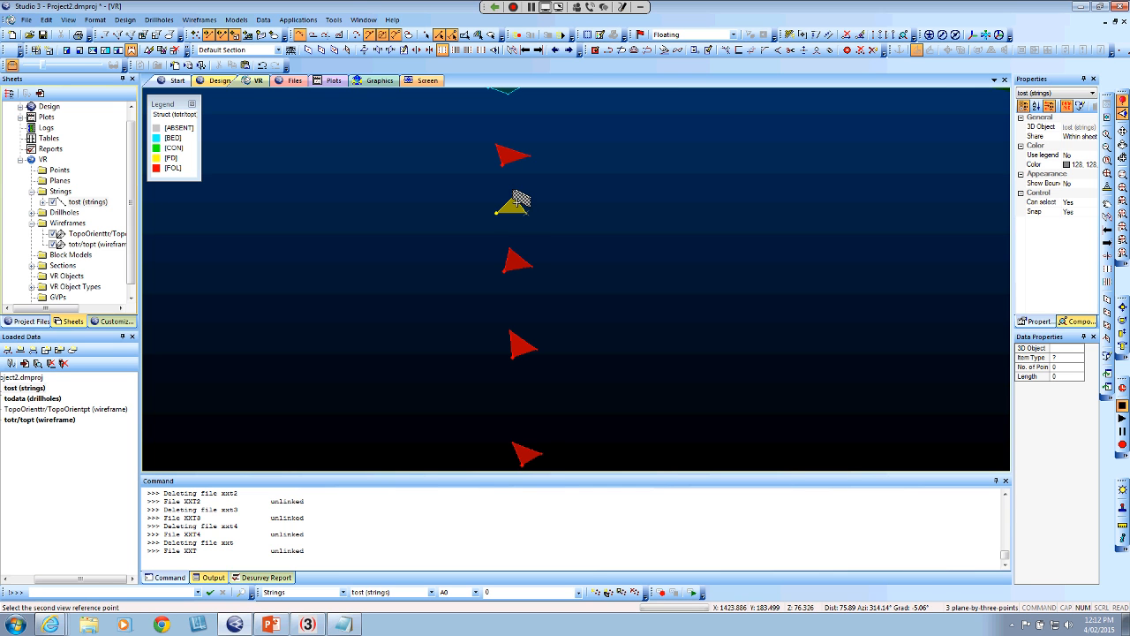
pyautogui.rightClick(516, 202)
pyautogui.rightClick(494, 219)
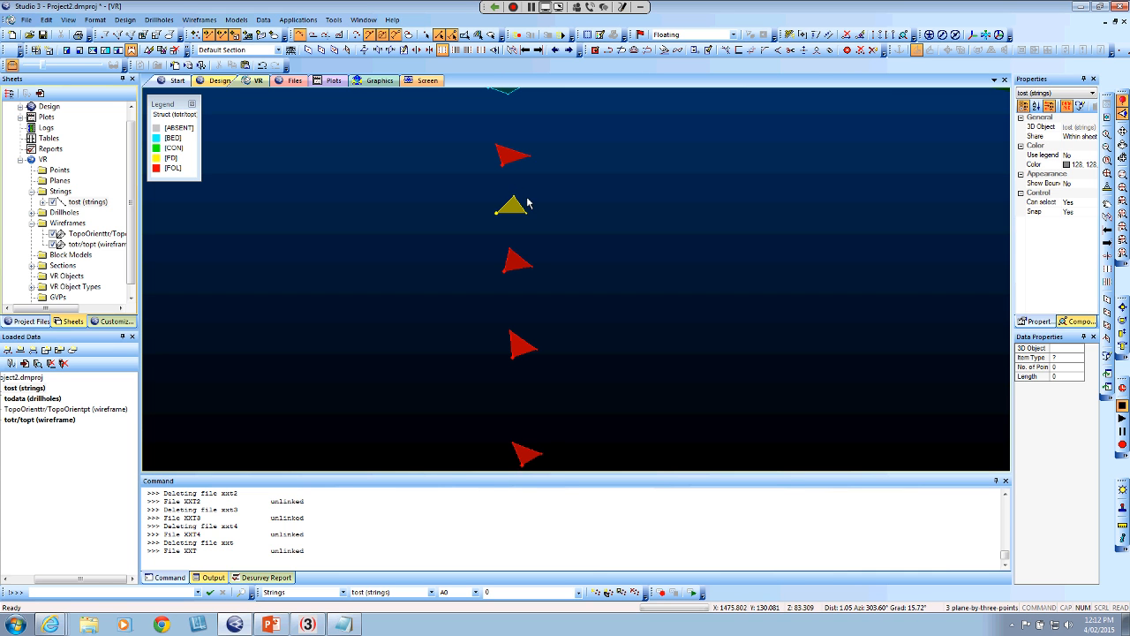
# Align the VR view perpendicular to the new three-point section plane and bring the whole topography surface into view
pyautogui.click(495, 52)
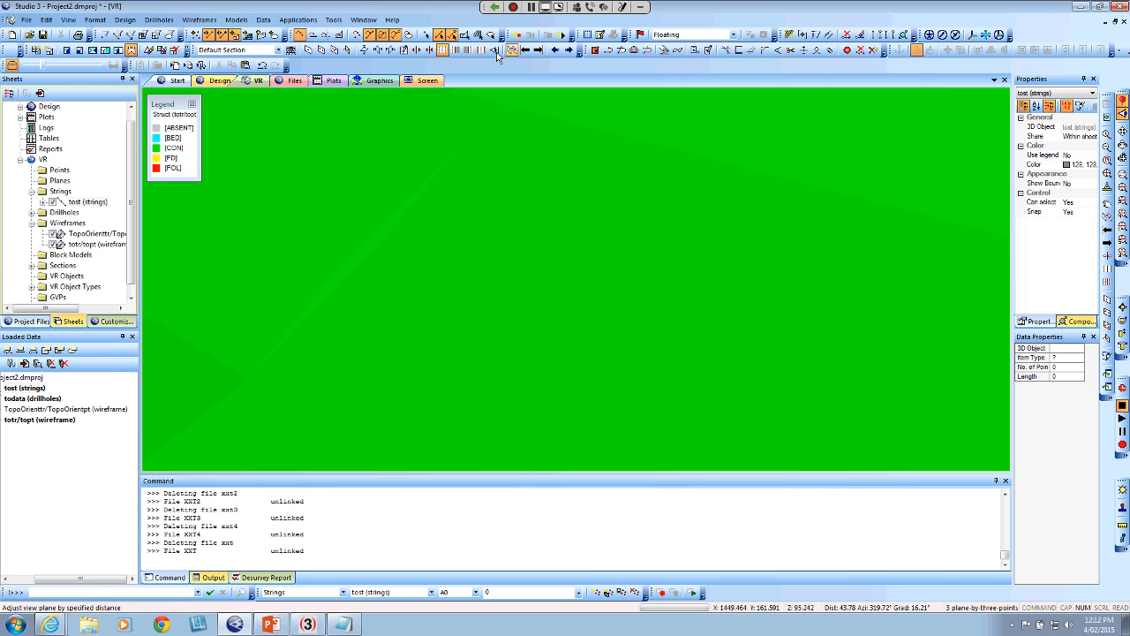
pyautogui.scroll(-4, 556, 312)
pyautogui.scroll(-8, 554, 388)
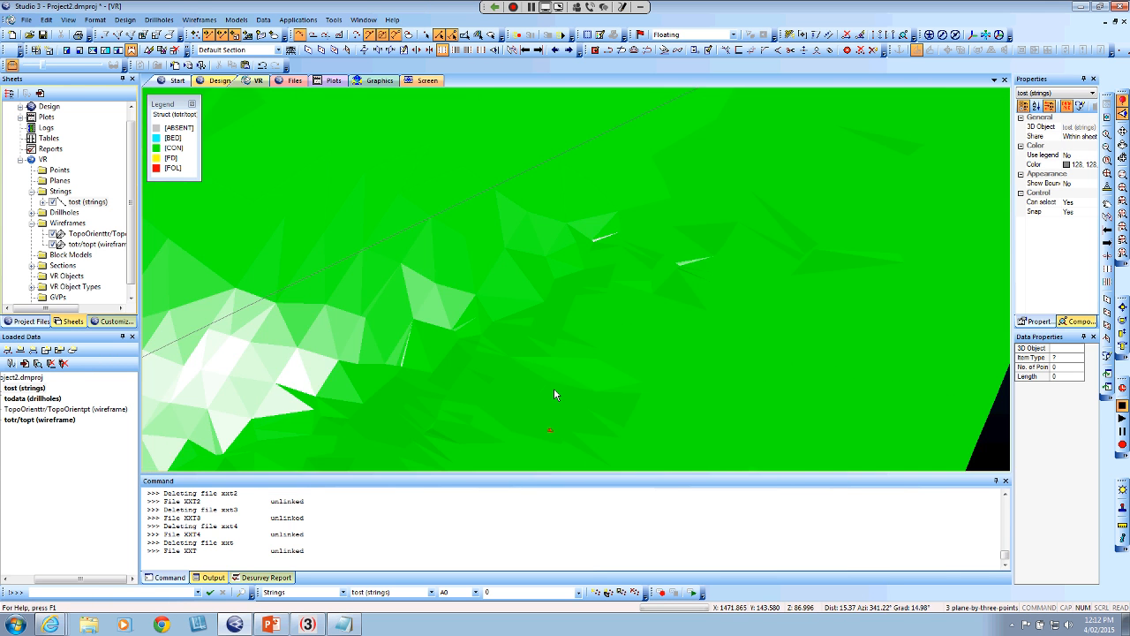
pyautogui.scroll(-6, 555, 393)
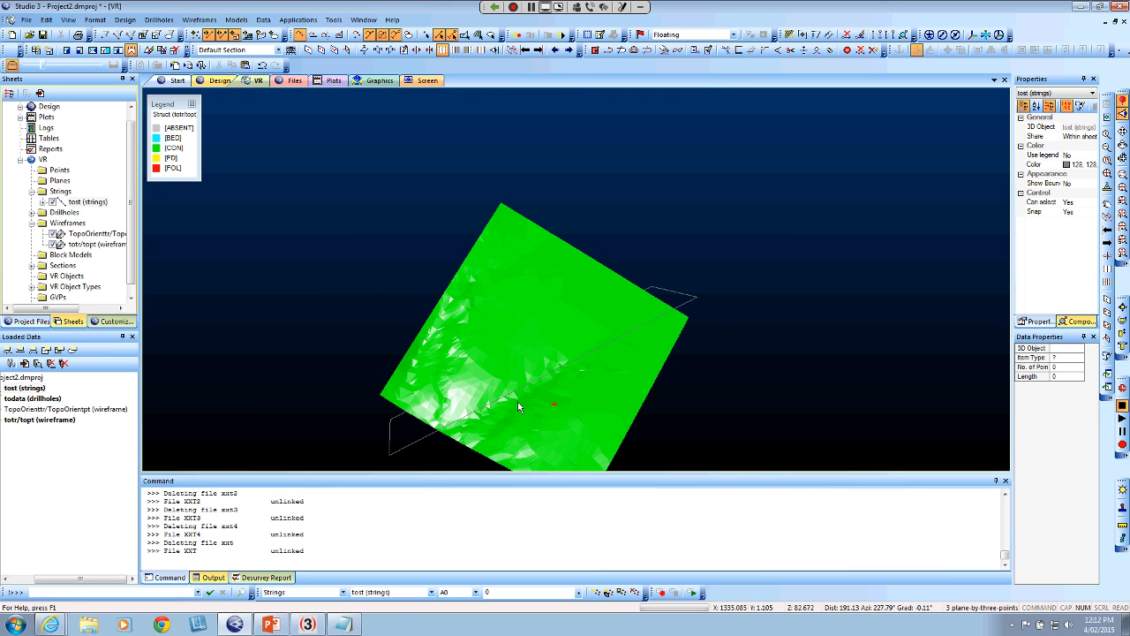
# Delete the Design View Plane section from the VR sections
pyautogui.moveTo(518, 402); pyautogui.dragTo(649, 328)
pyautogui.scroll(6, 649, 328)
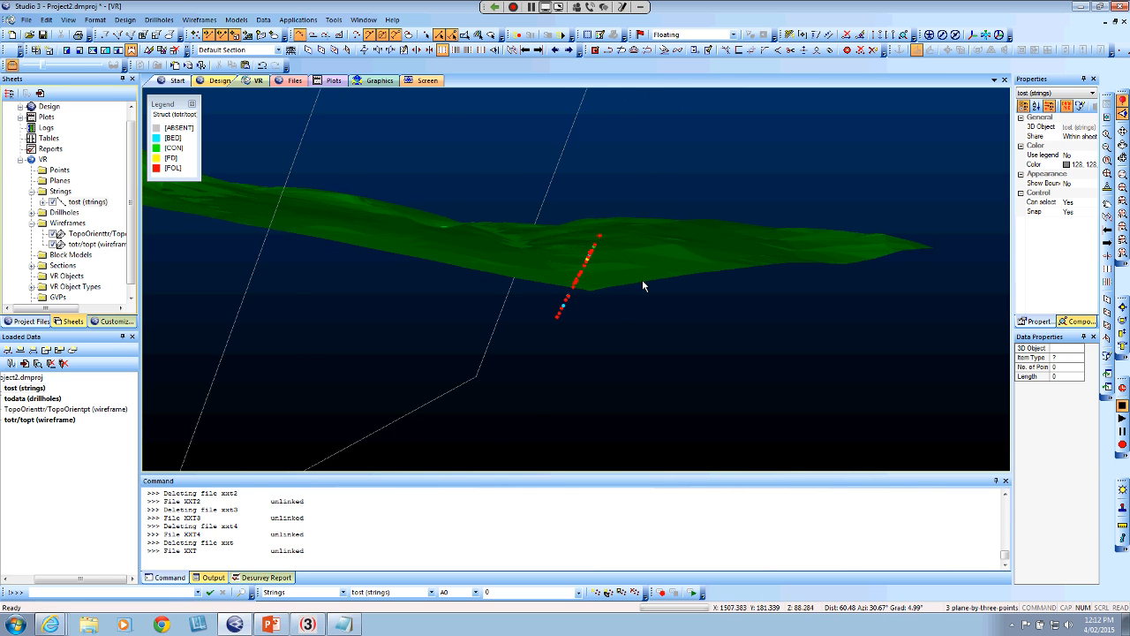
pyautogui.scroll(6, 642, 279)
pyautogui.scroll(6, 573, 302)
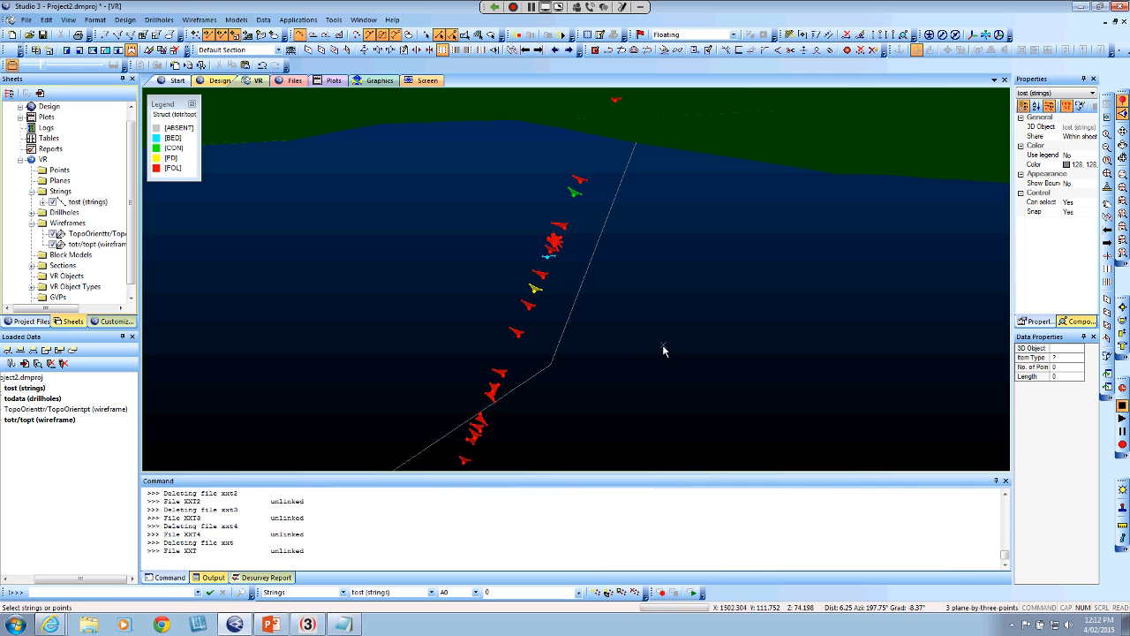
pyautogui.press('3')
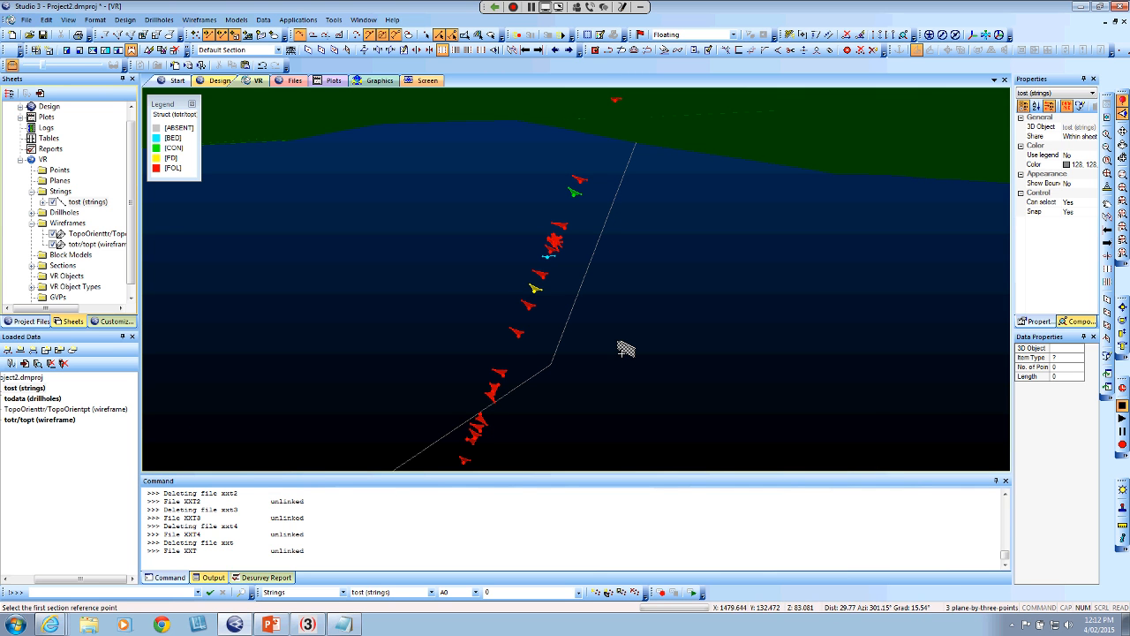
pyautogui.click(532, 285)
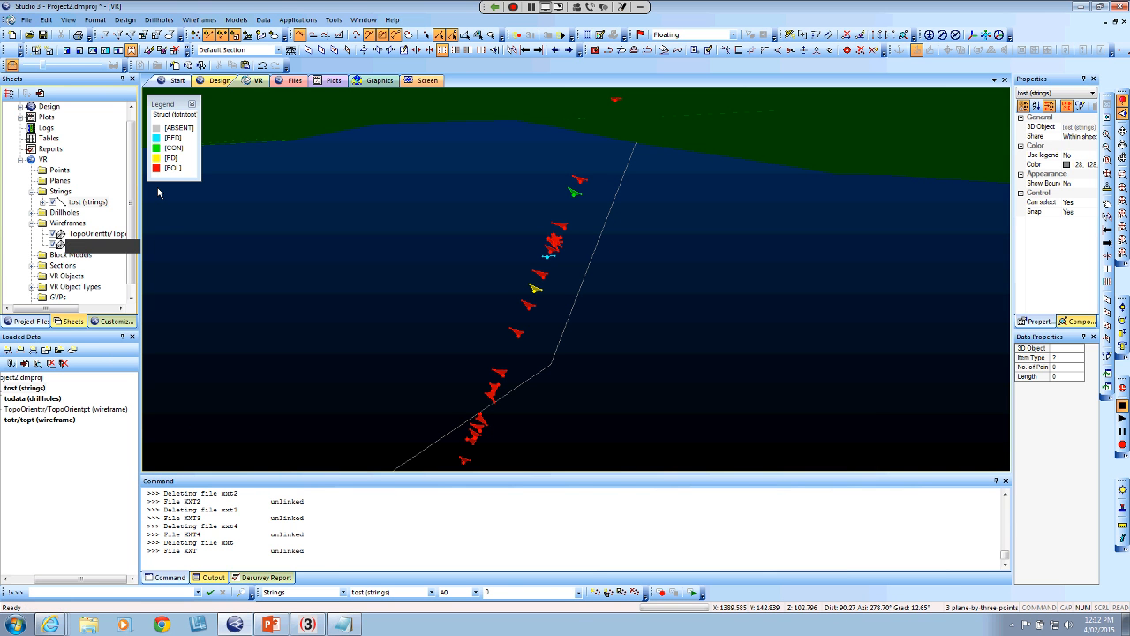
pyautogui.doubleClick(75, 268)
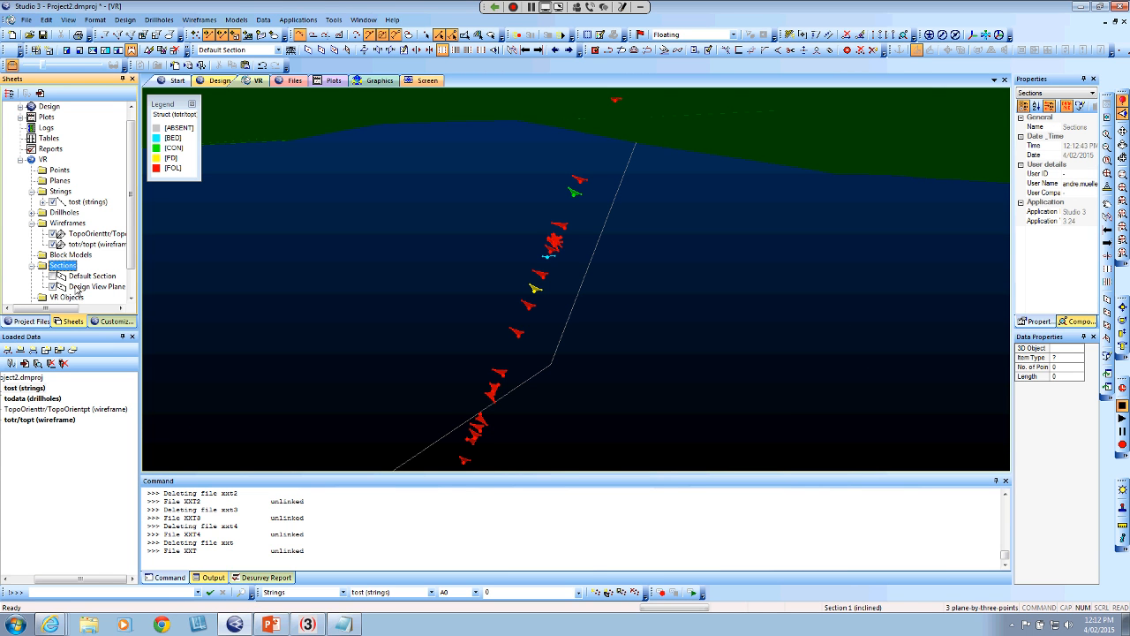
pyautogui.click(79, 288)
pyautogui.rightClick(89, 288)
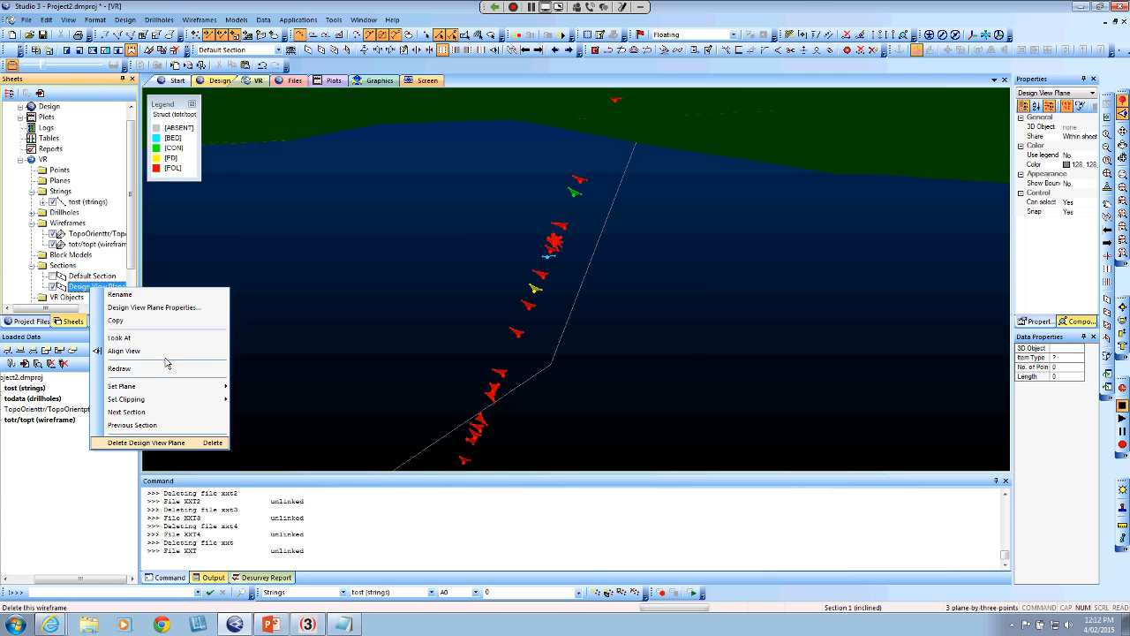
pyautogui.click(165, 442)
# Define the section plane by three points on the yellow FD plane and align the view perpendicular to it, showing the whole topography
pyautogui.click(606, 338)
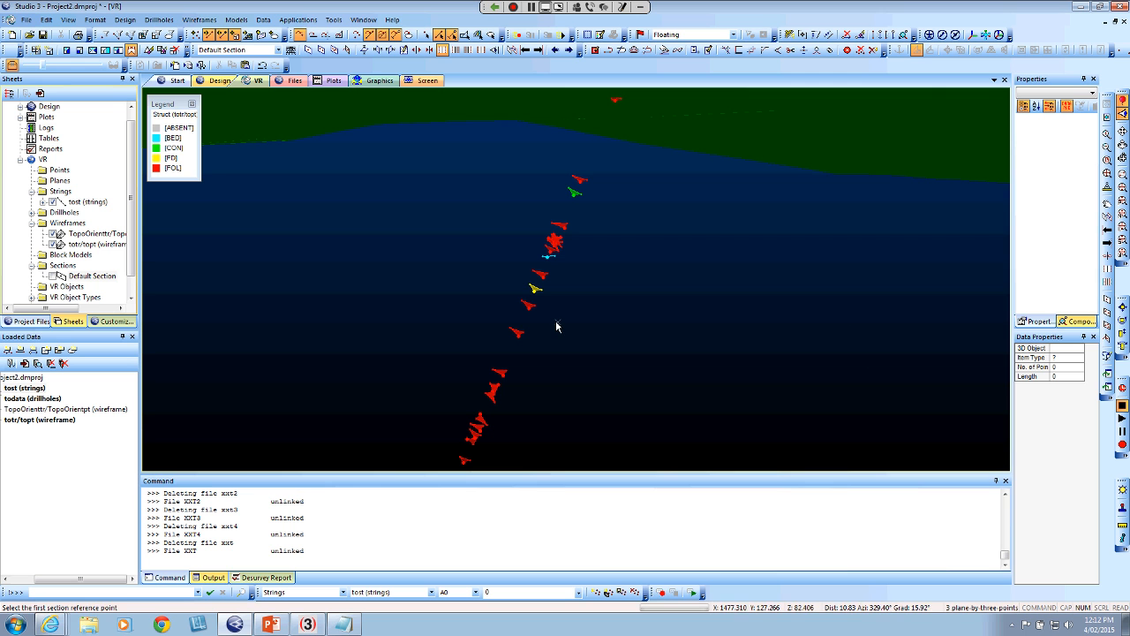
pyautogui.click(536, 293)
pyautogui.click(528, 289)
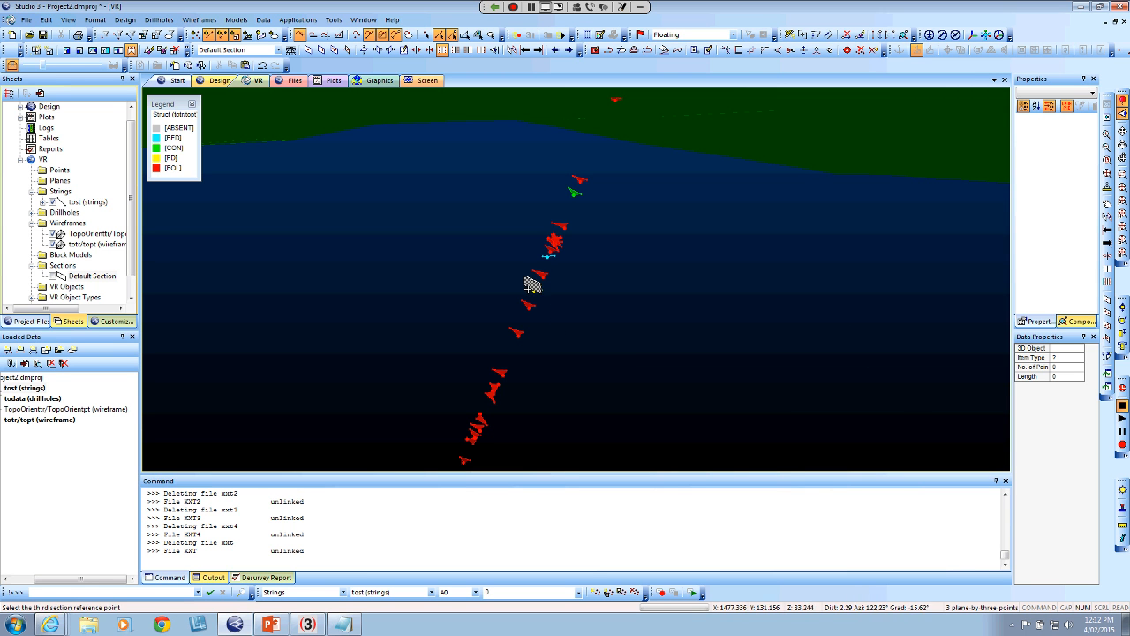
pyautogui.click(544, 292)
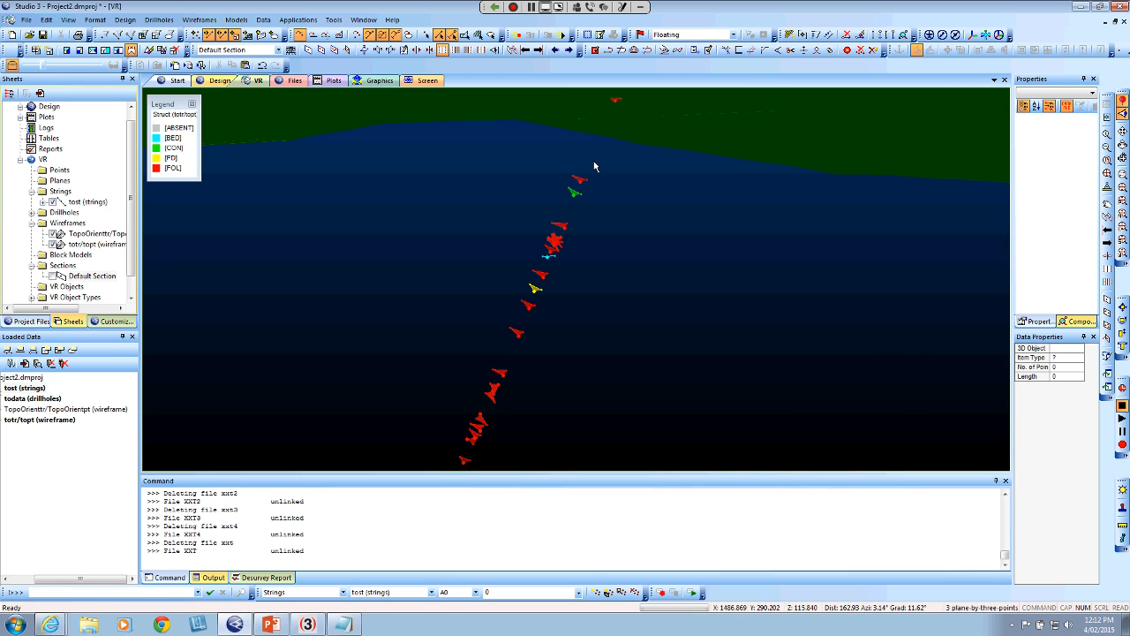
pyautogui.click(500, 53)
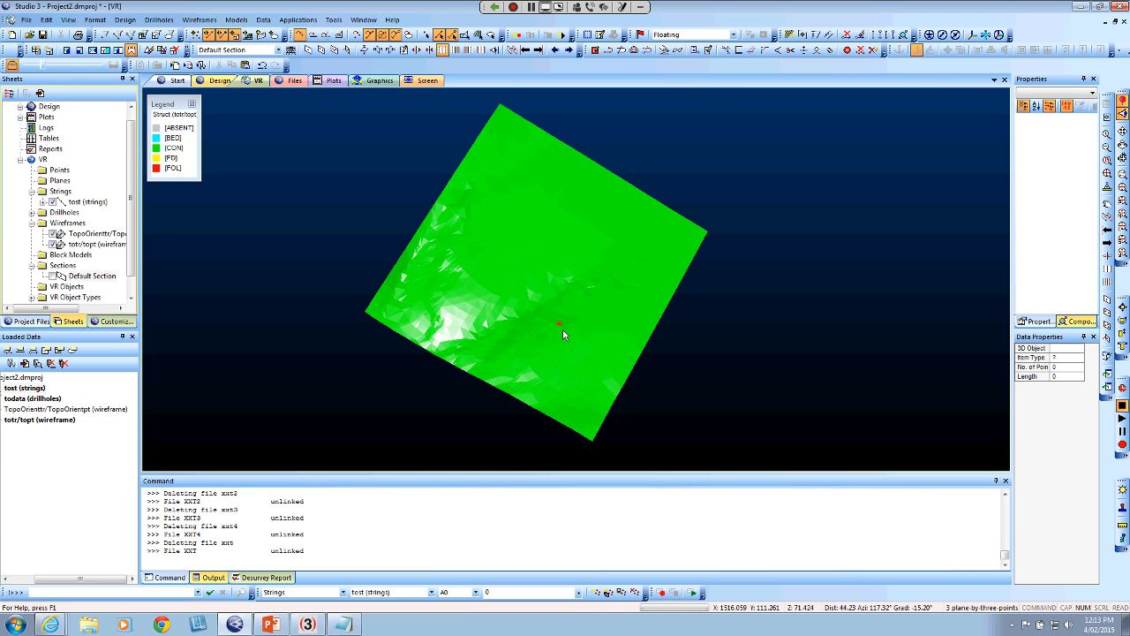
# Create a new strings object and digitise a closed four-sided string around the topography on the section plane, with a perimeter of about 6718
pyautogui.press('c')
pyautogui.press('n')
pyautogui.press('s')
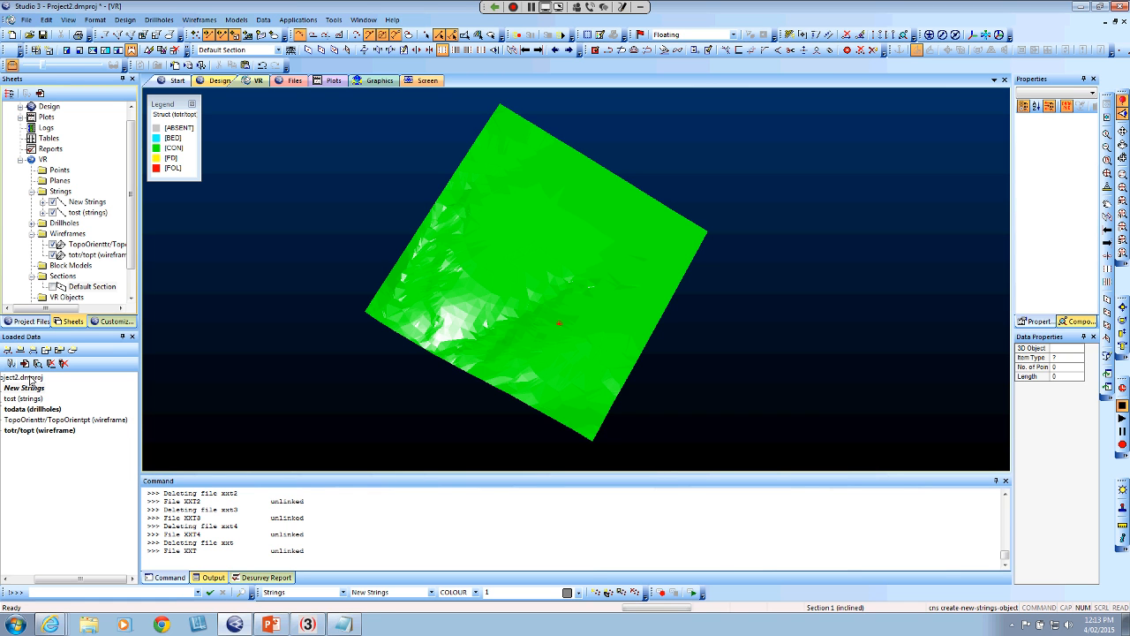
pyautogui.press('n')
pyautogui.press('s')
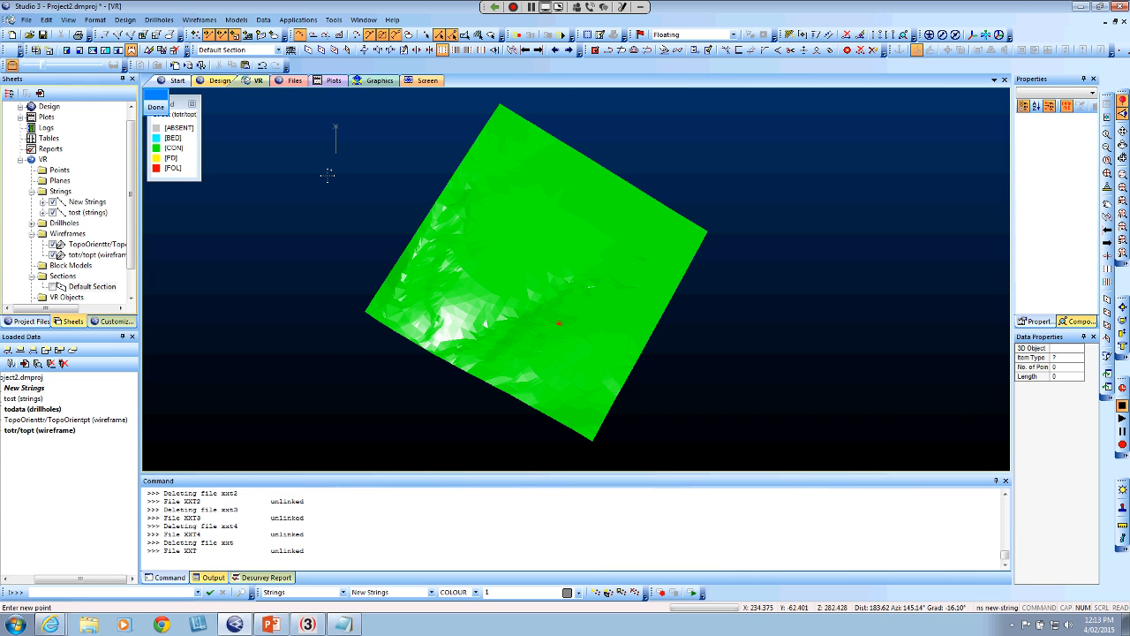
pyautogui.click(336, 126)
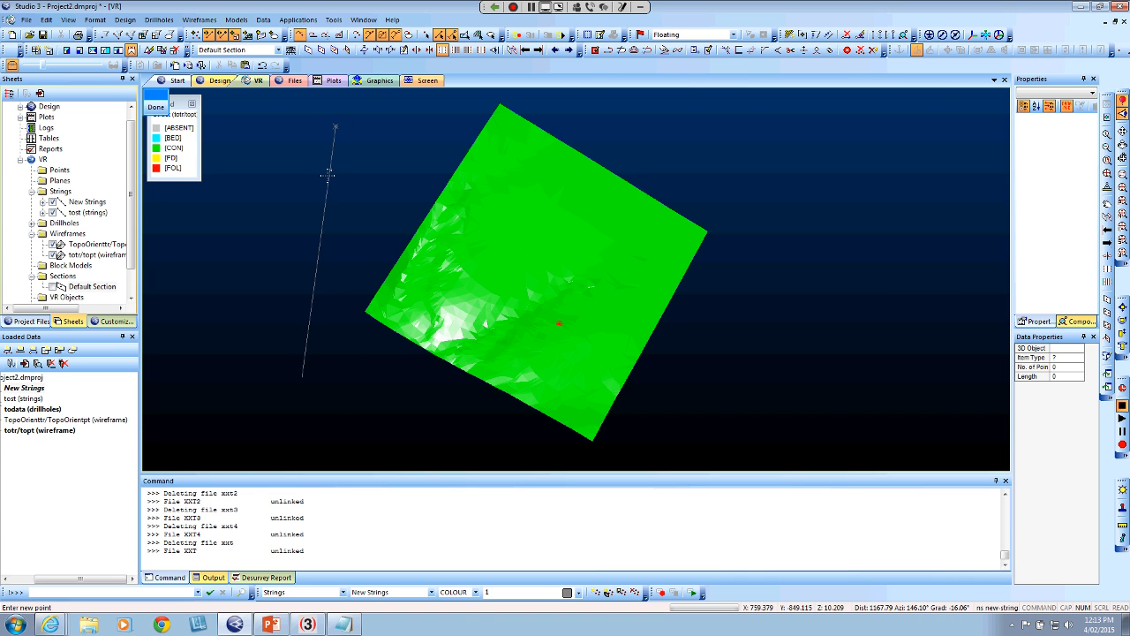
pyautogui.click(330, 429)
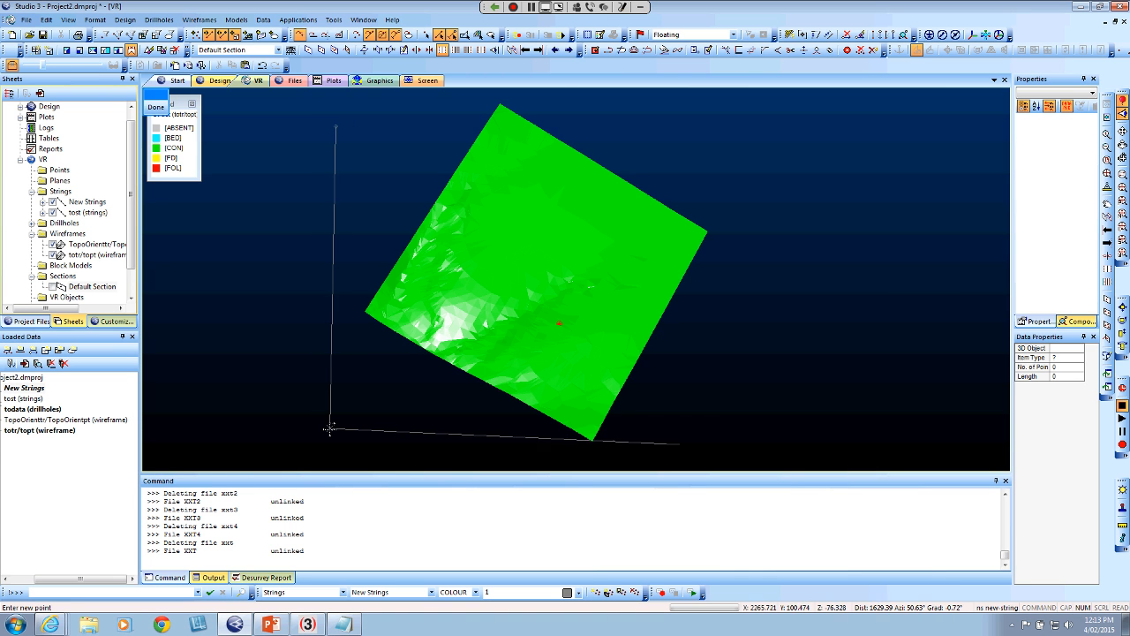
pyautogui.click(752, 431)
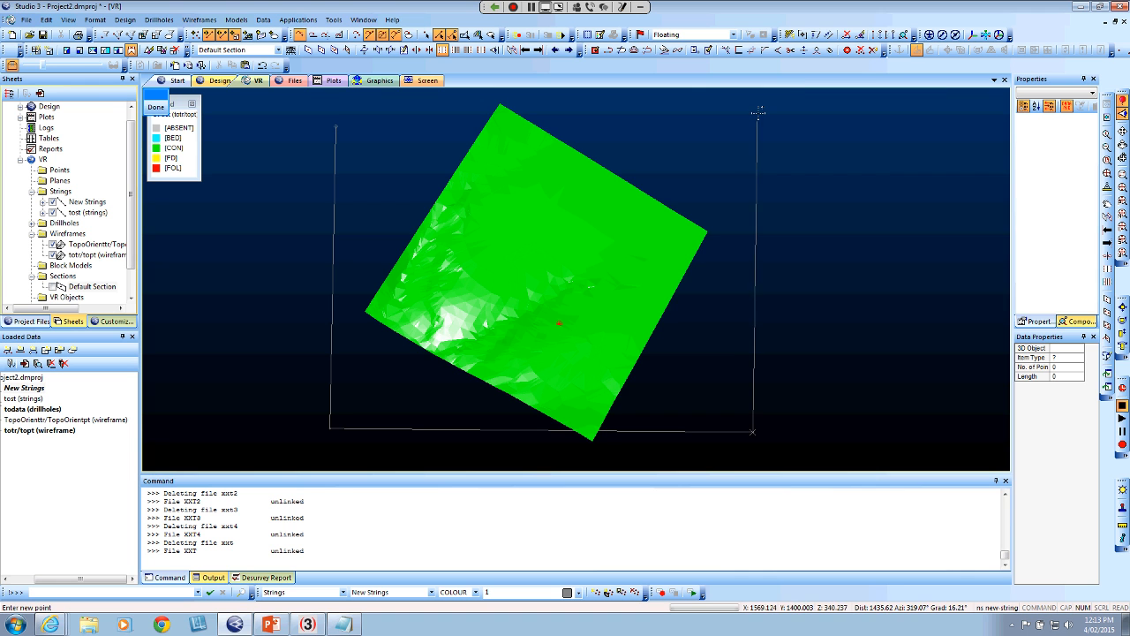
pyautogui.click(757, 123)
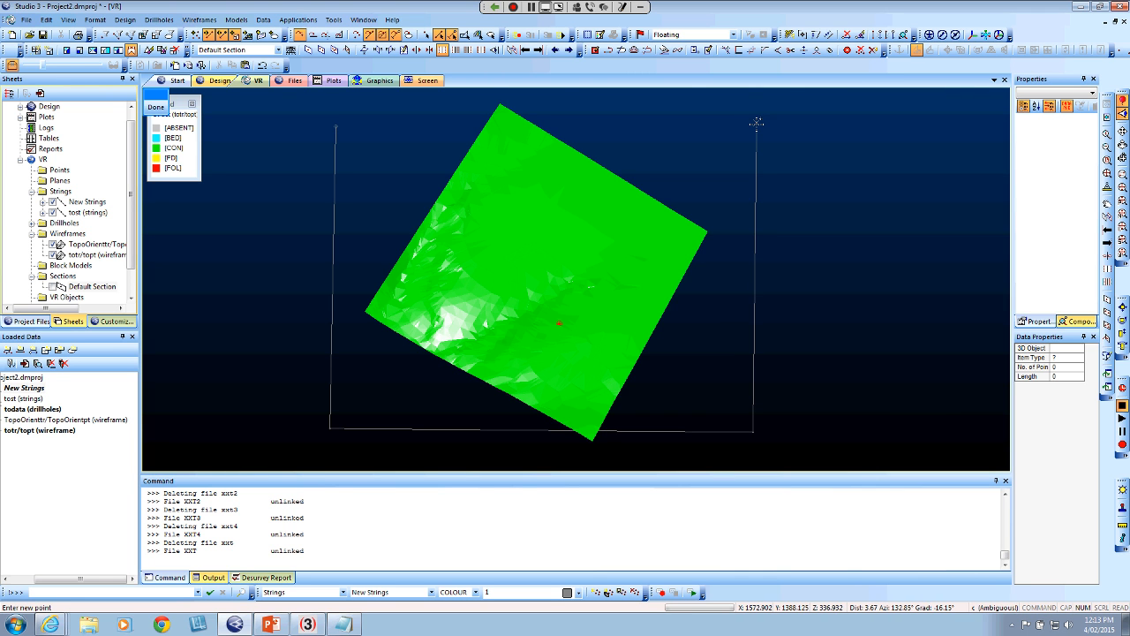
pyautogui.press('o')
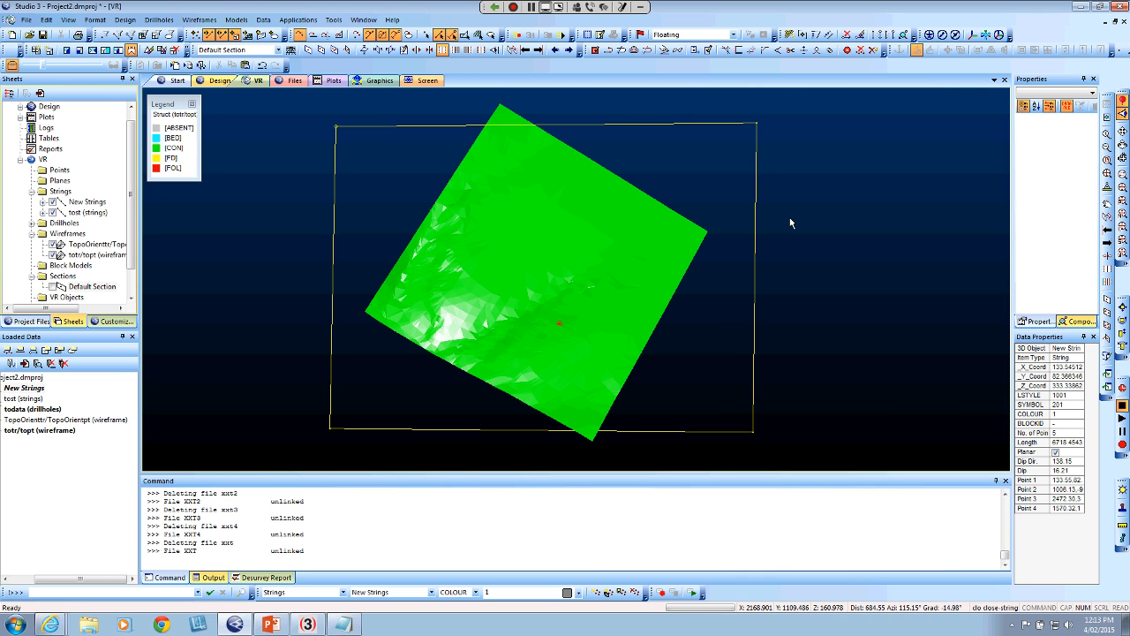
pyautogui.click(791, 219)
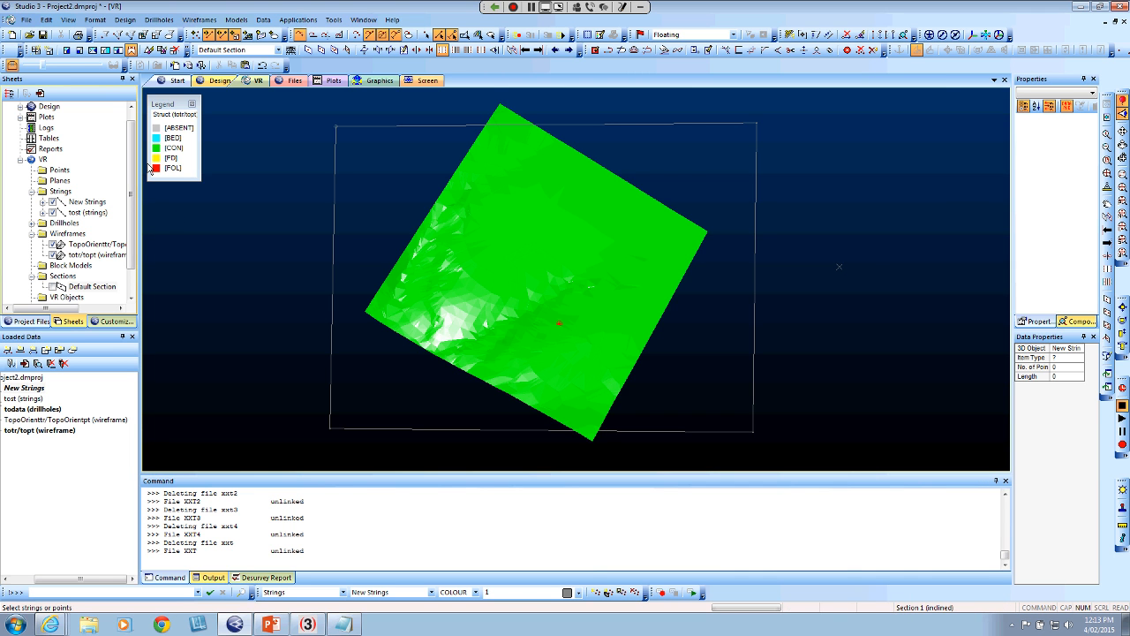
# Edit the attributes of the new rectangular string, setting its COLOUR to 4
pyautogui.moveTo(726, 308); pyautogui.dragTo(785, 333)
pyautogui.press('e')
pyautogui.press('a')
pyautogui.press('t')
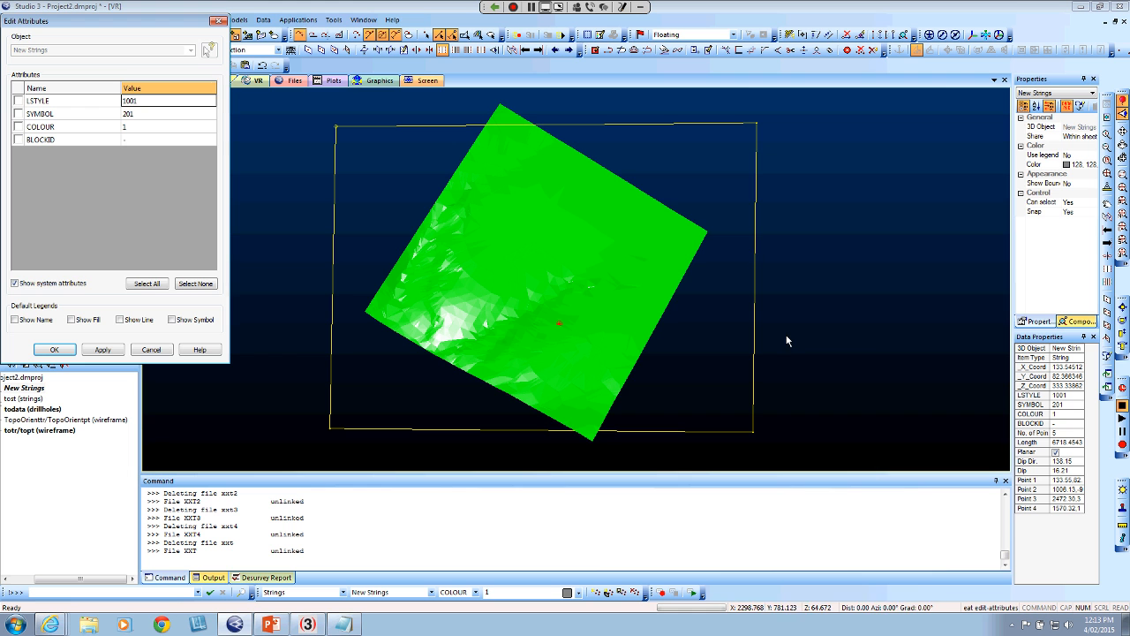
pyautogui.click(20, 127)
pyautogui.click(191, 129)
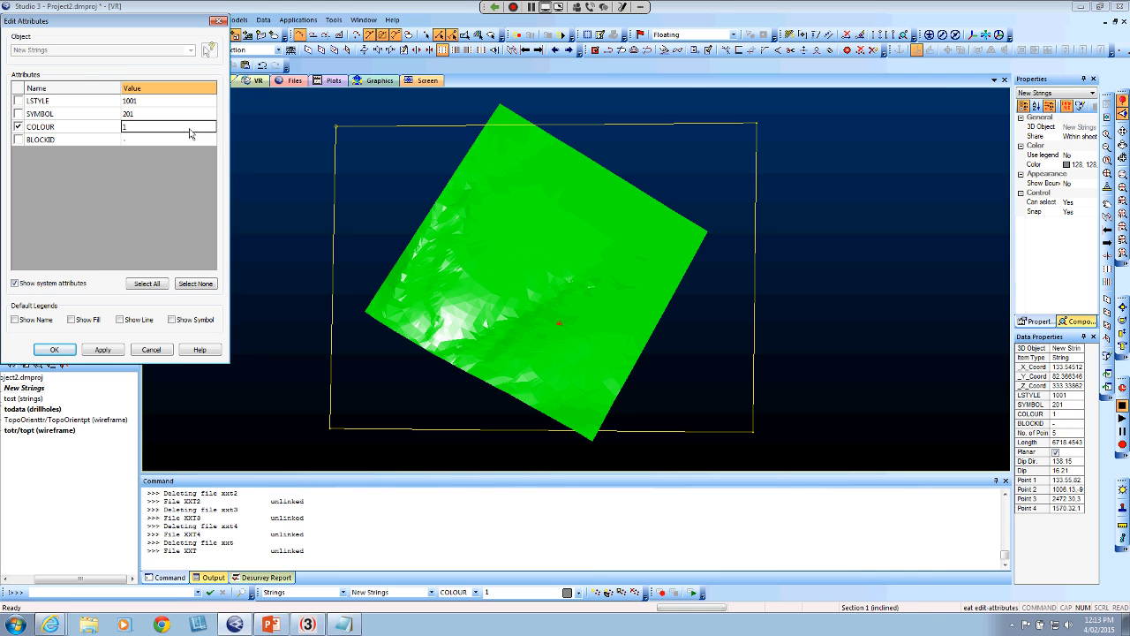
pyautogui.click(193, 131)
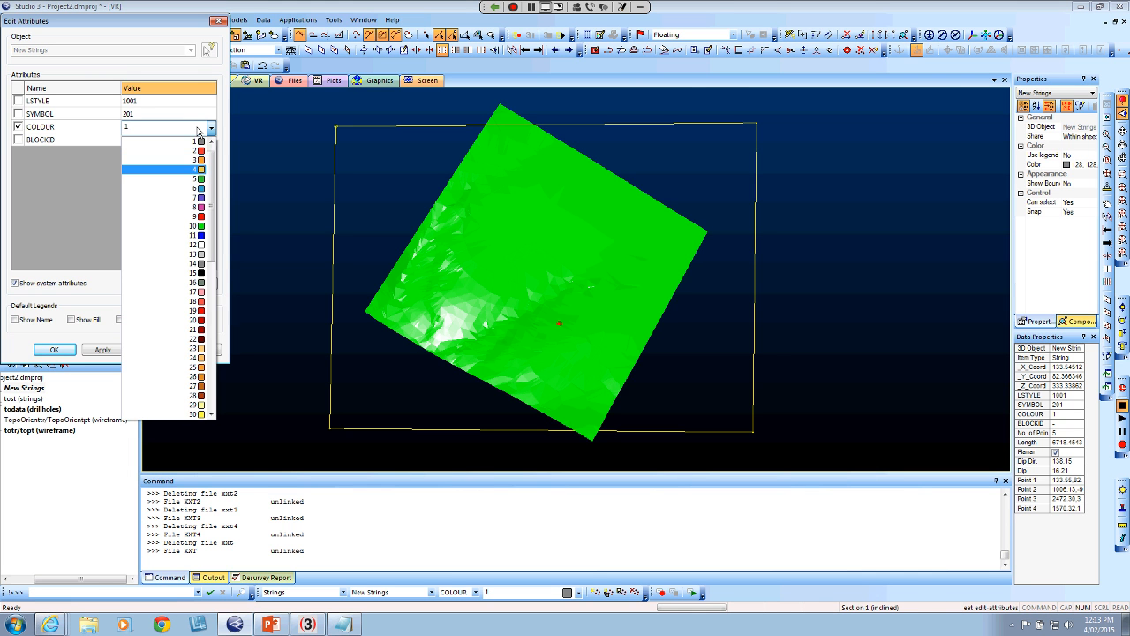
pyautogui.click(187, 168)
pyautogui.click(102, 350)
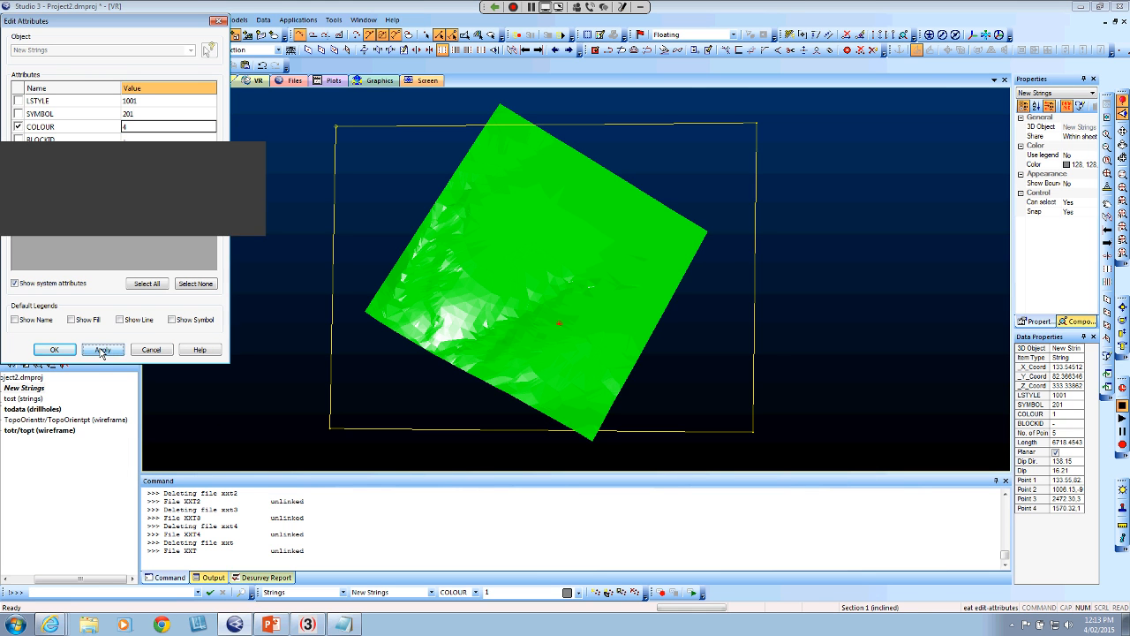
pyautogui.click(178, 217)
pyautogui.click(54, 350)
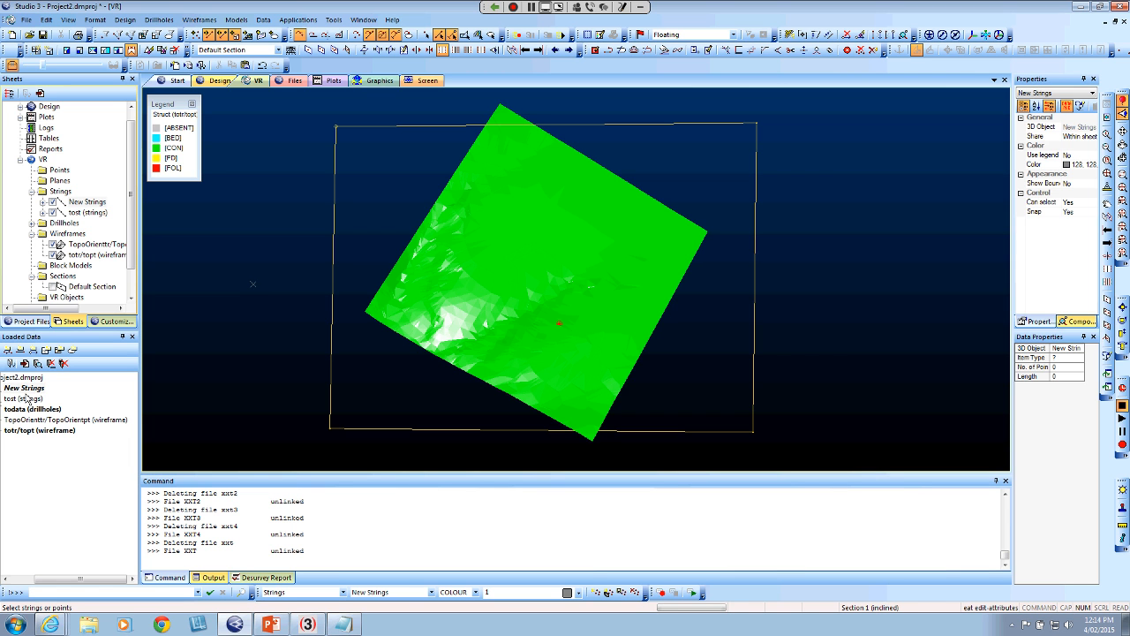
# Create a new wireframe object and fill the closed rectangular string with an end-link surface
pyautogui.click(37, 363)
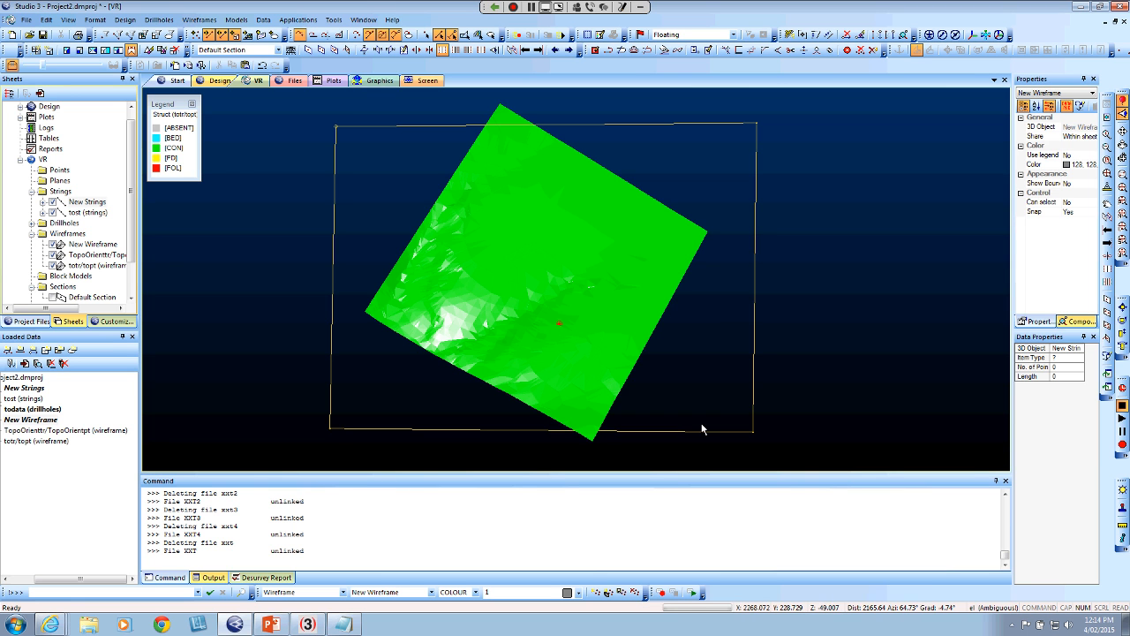
pyautogui.press('l')
pyautogui.press('i')
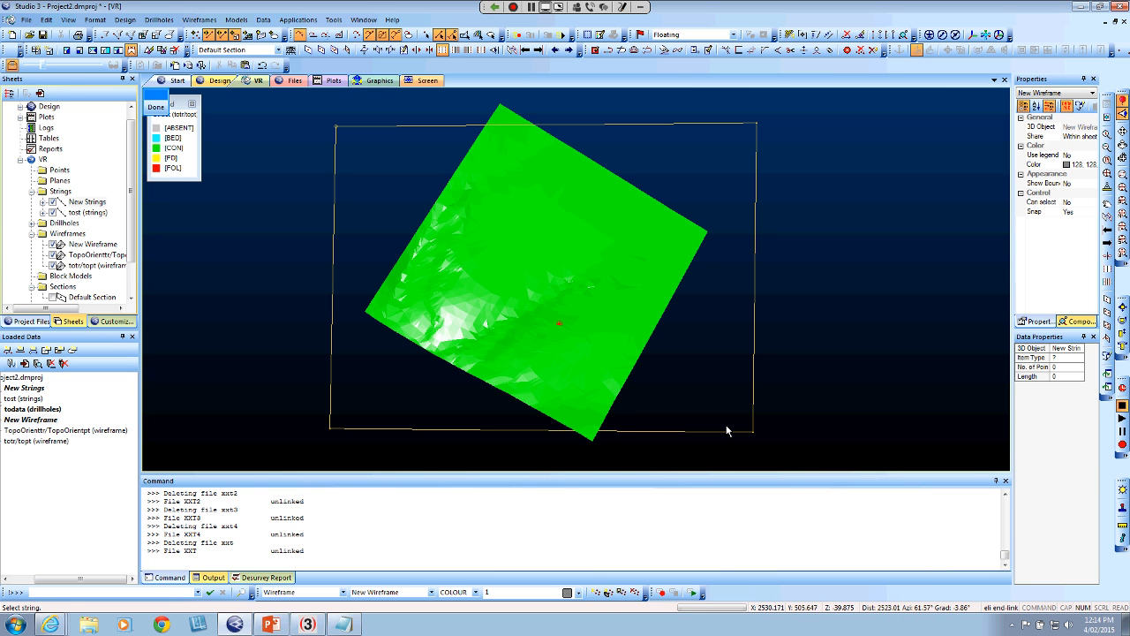
pyautogui.click(783, 430)
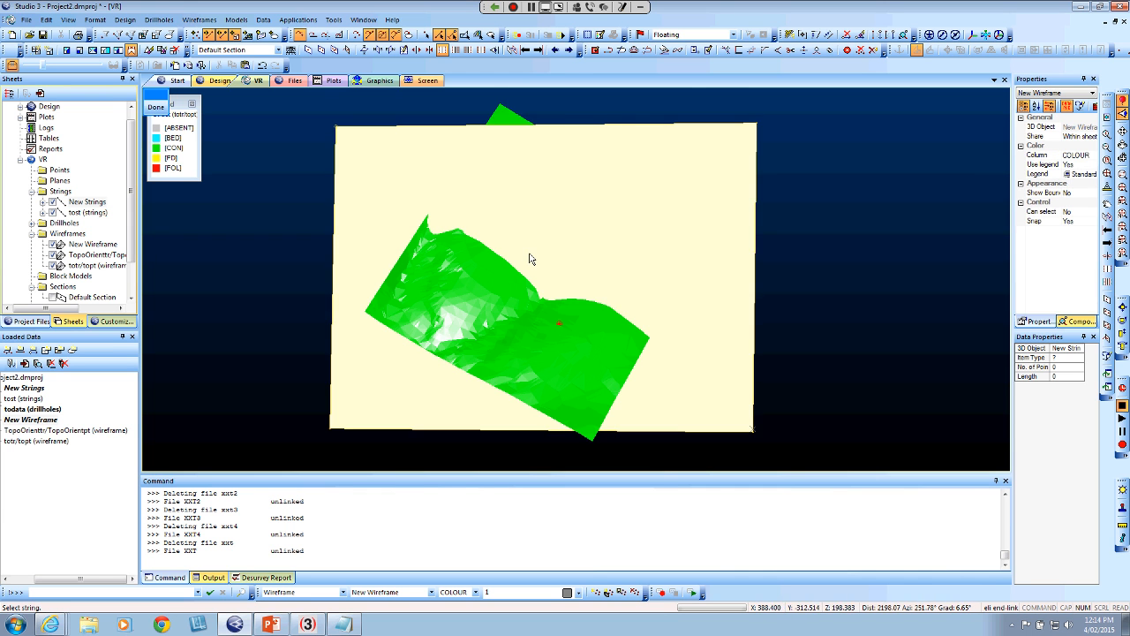
pyautogui.click(156, 106)
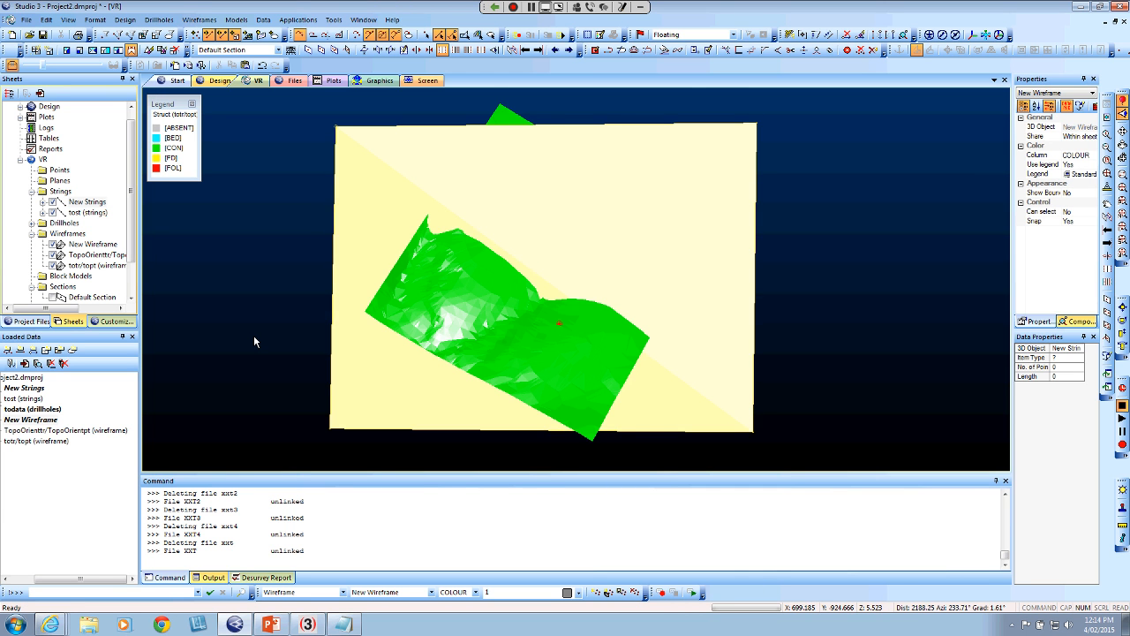
# Examine from several sides how the new plane wireframe cuts the topography and lines up with the structure planes along the drillhole
pyautogui.moveTo(253, 341); pyautogui.dragTo(355, 326)
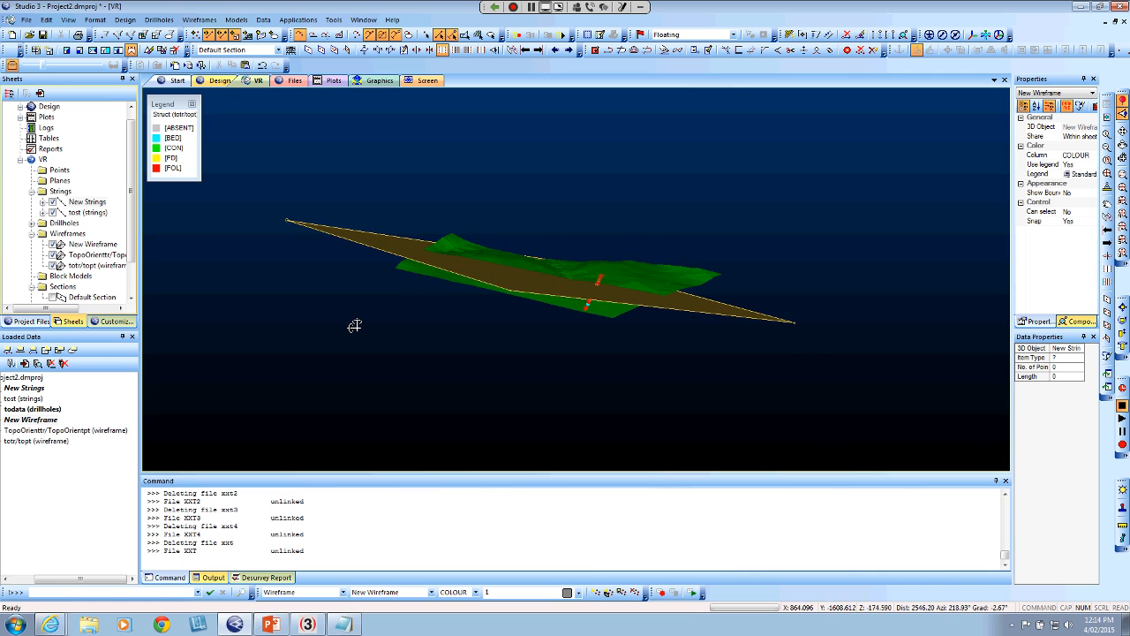
pyautogui.scroll(10, 527, 323)
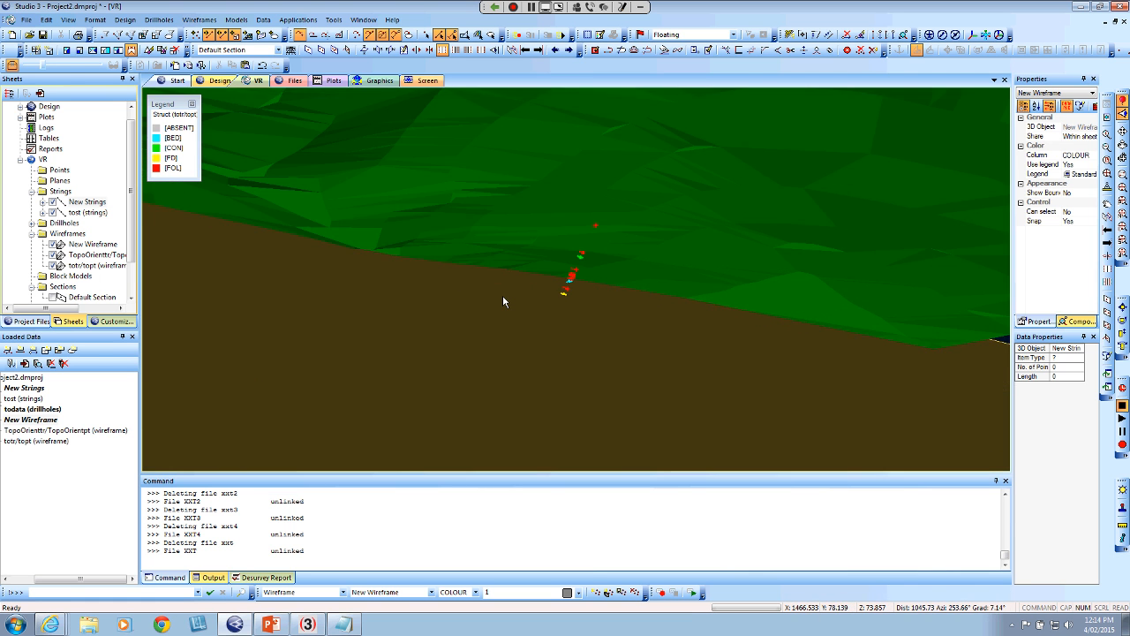
pyautogui.scroll(5, 560, 296)
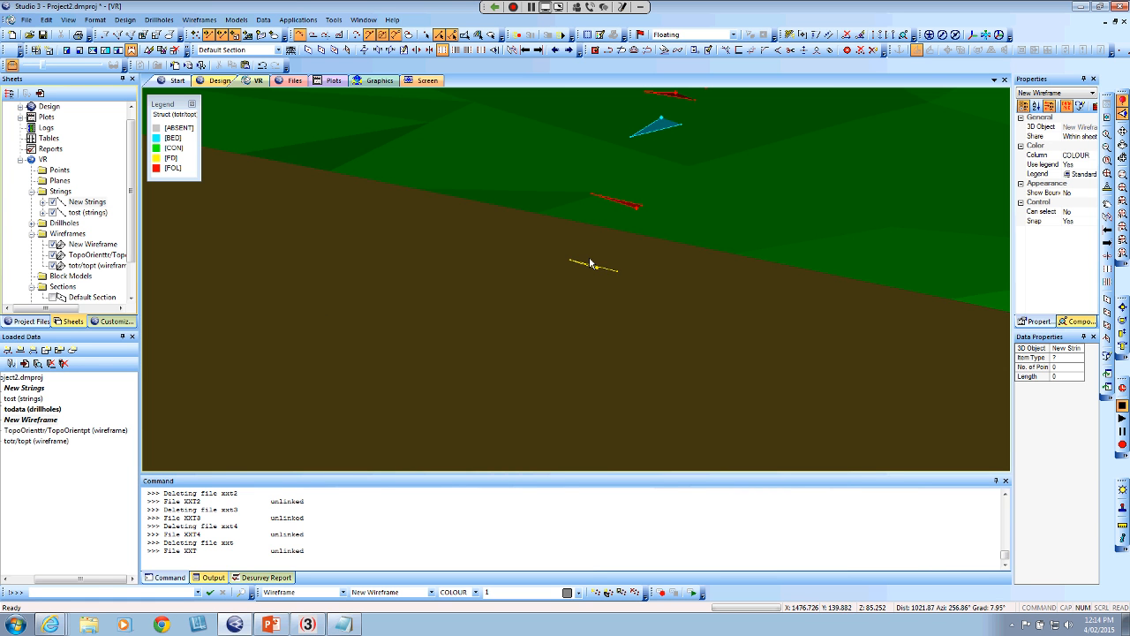
pyautogui.scroll(-10, 597, 300)
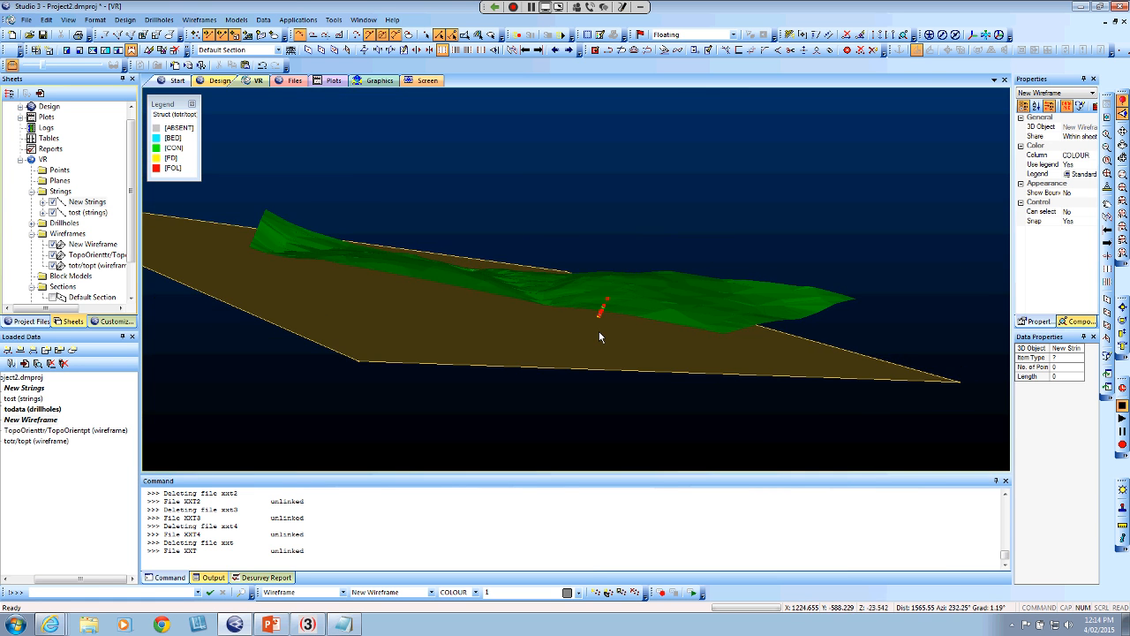
pyautogui.moveTo(599, 337); pyautogui.dragTo(473, 369)
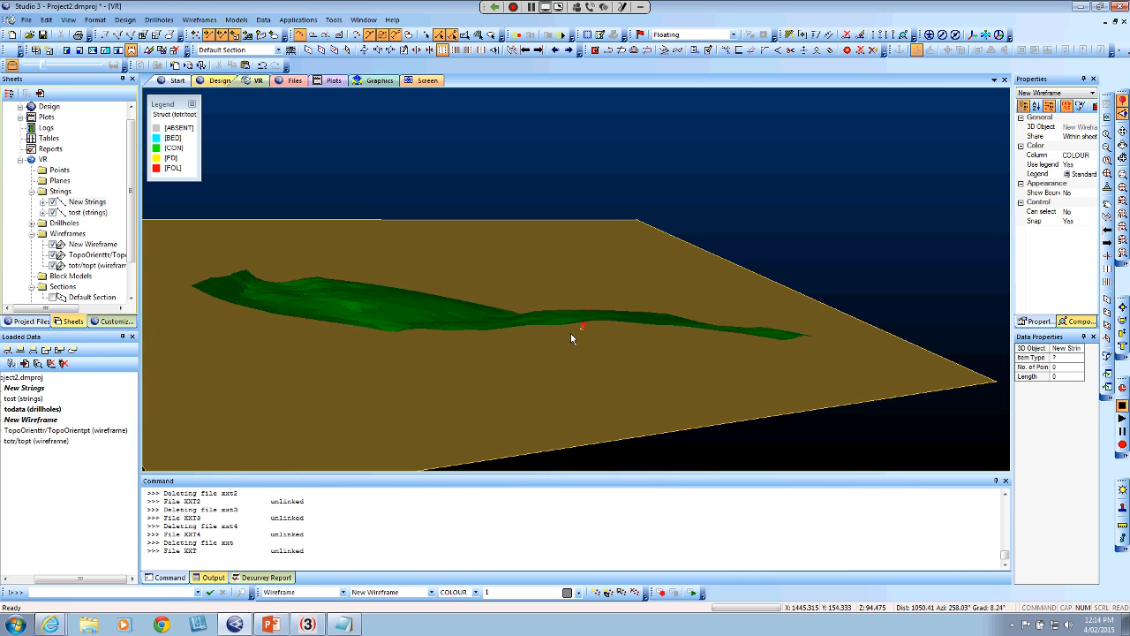
pyautogui.moveTo(580, 328); pyautogui.dragTo(511, 386)
pyautogui.scroll(-6, 502, 351)
pyautogui.scroll(10, 510, 385)
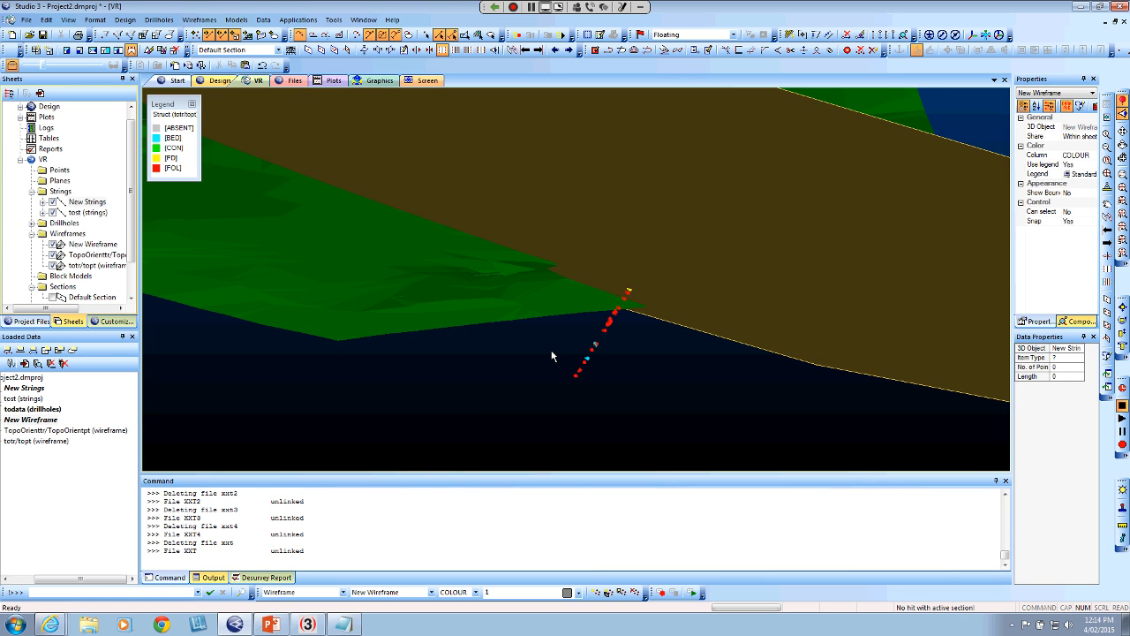
pyautogui.scroll(8, 592, 358)
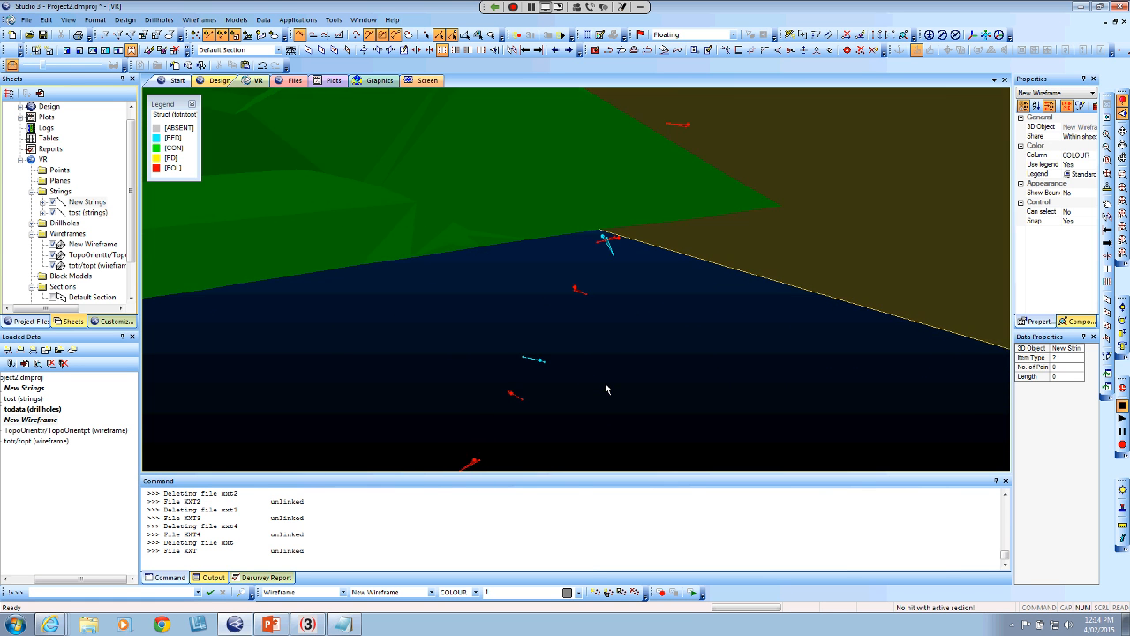
pyautogui.moveTo(382, 426); pyautogui.dragTo(519, 358, button='middle')
pyautogui.moveTo(519, 358); pyautogui.dragTo(463, 398)
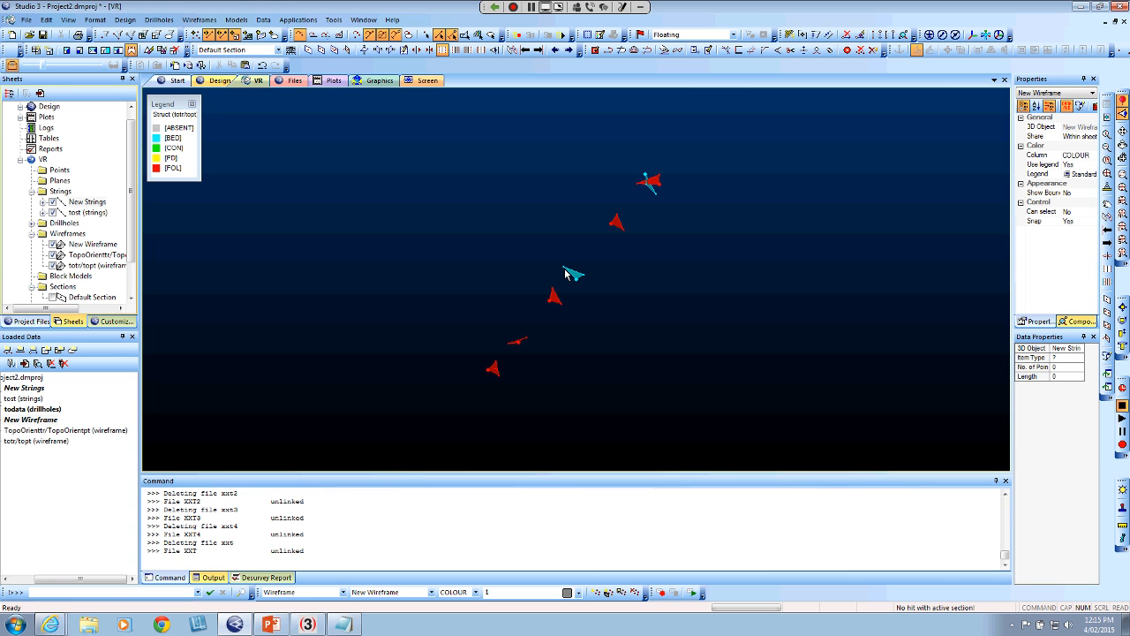
# Define a section plane by three points on the cyan BED structure plane and align the view perpendicular to it
pyautogui.press('3')
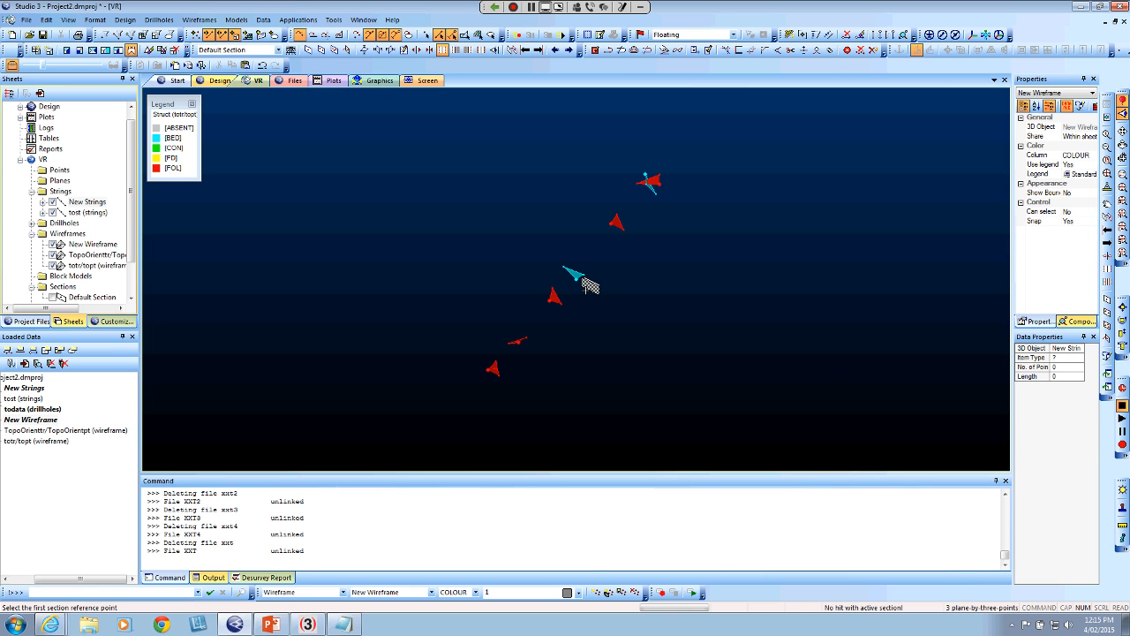
pyautogui.click(588, 284)
pyautogui.click(565, 273)
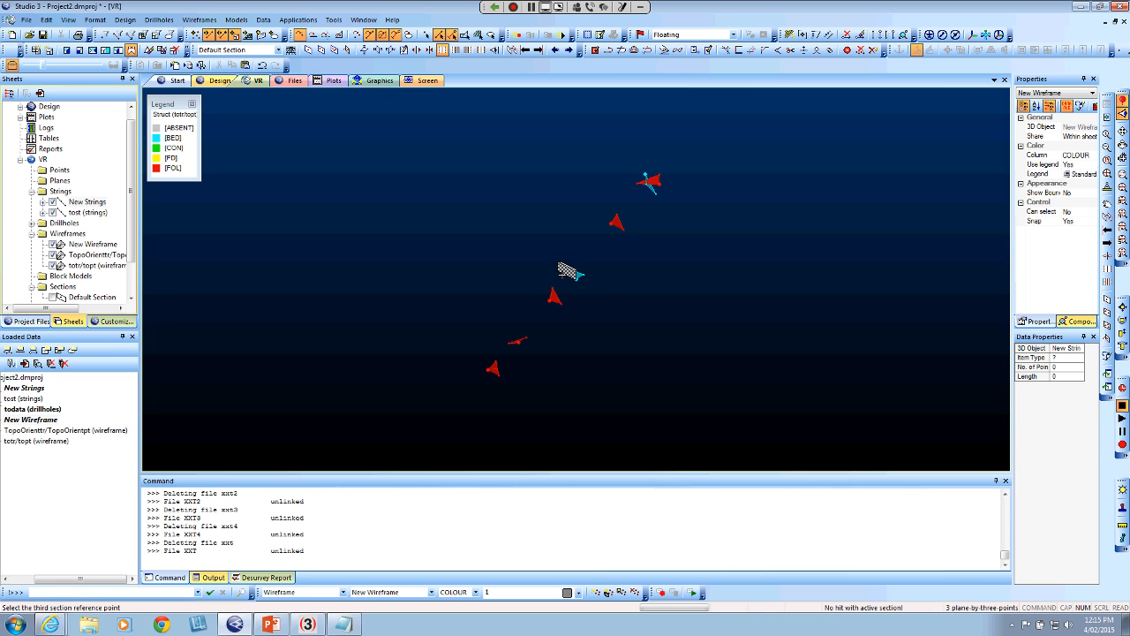
pyautogui.click(507, 245)
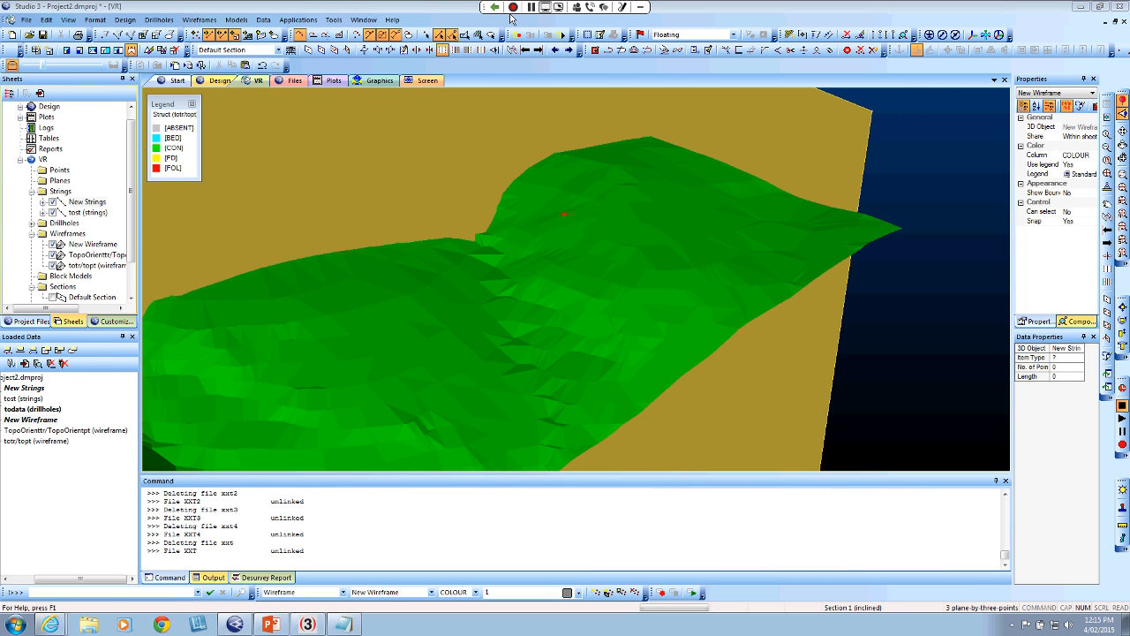
pyautogui.click(495, 50)
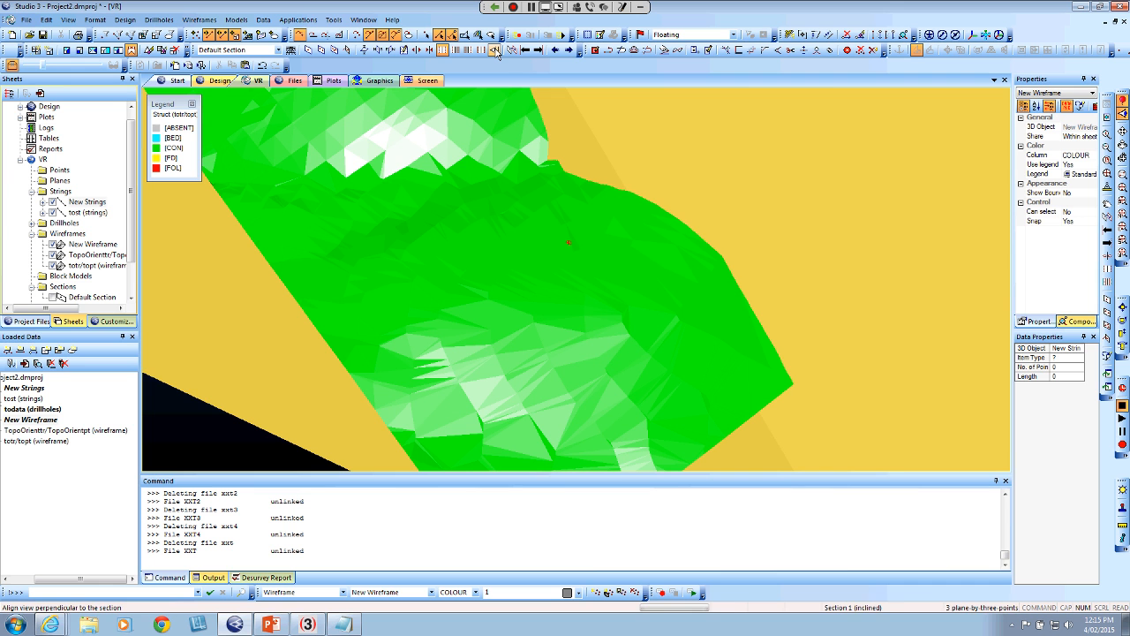
# Digitise a closed four-sided string on the BED section plane around the drillhole, with a perimeter of about 3342
pyautogui.press('n')
pyautogui.press('s')
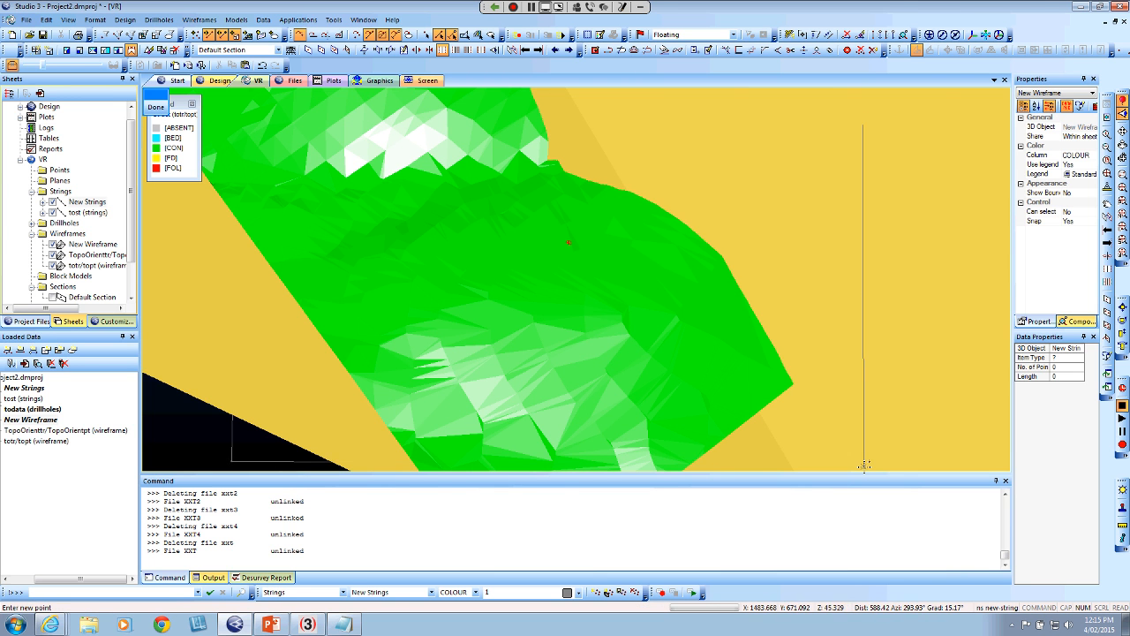
pyautogui.press('Escape')
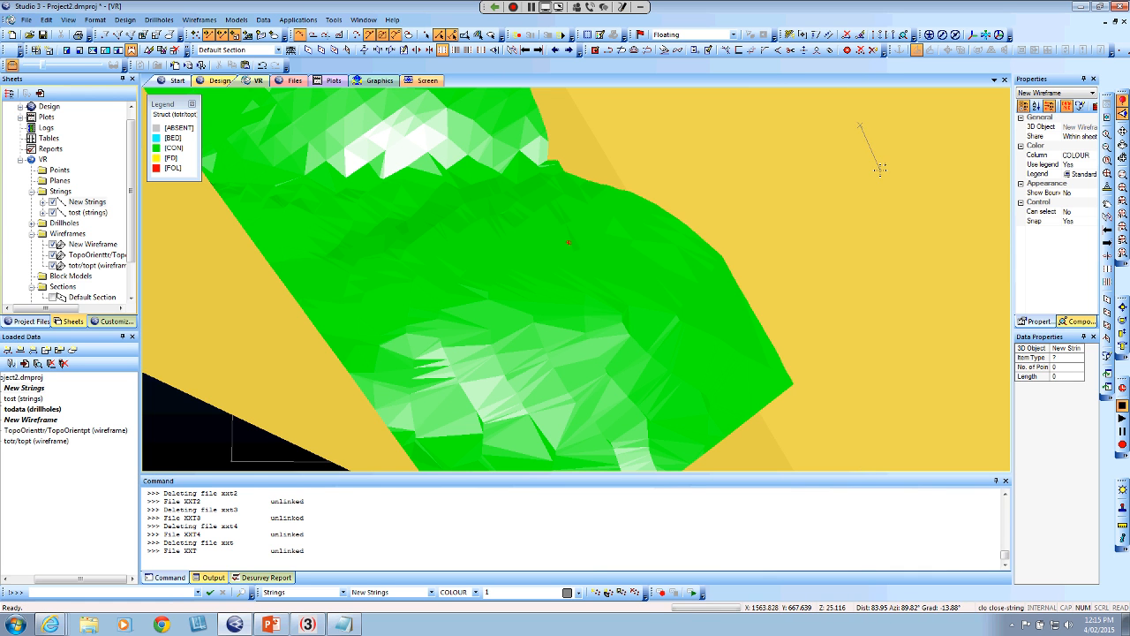
pyautogui.press('c')
pyautogui.press('l')
pyautogui.press('o')
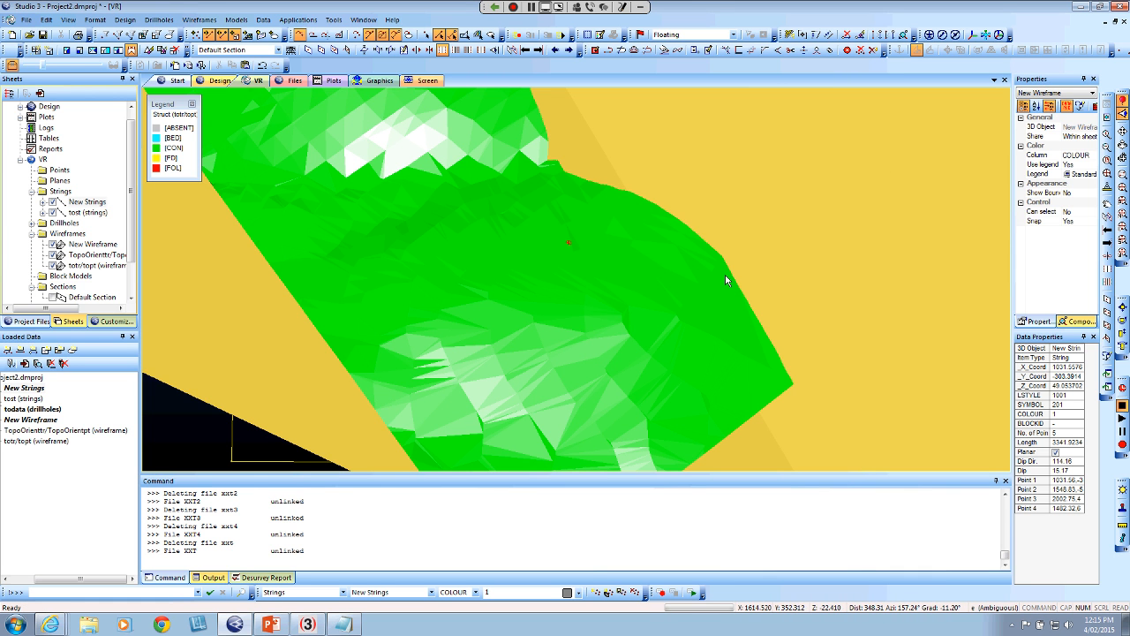
# Edit the attributes of the new BED plane string, setting its COLOUR to 6
pyautogui.press('e')
pyautogui.press('a')
pyautogui.press('t')
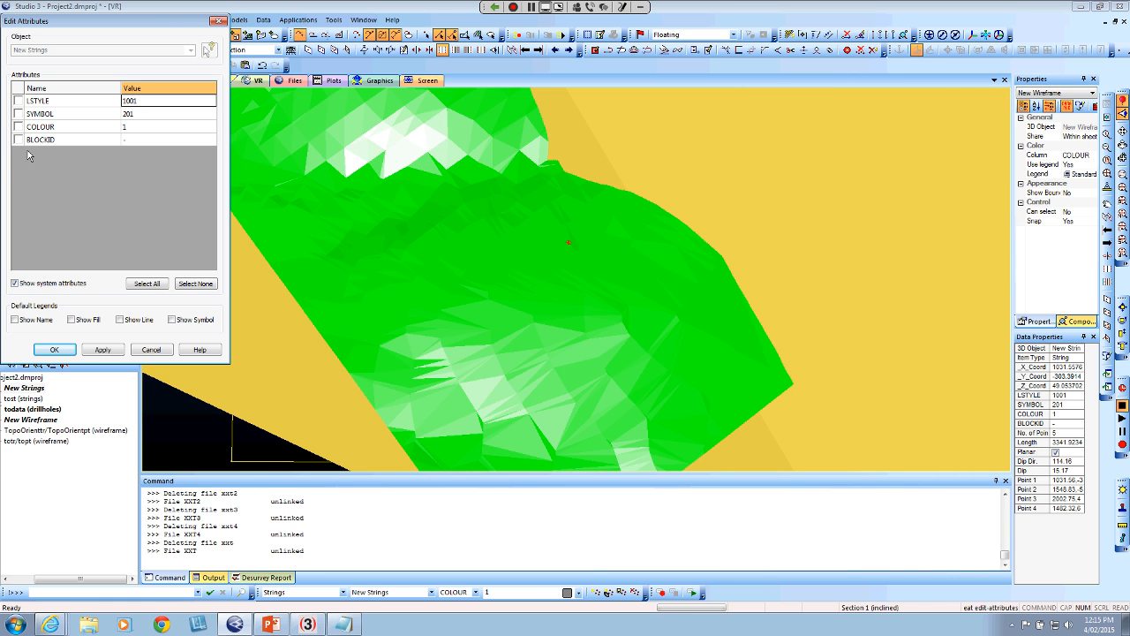
pyautogui.click(27, 130)
pyautogui.click(168, 127)
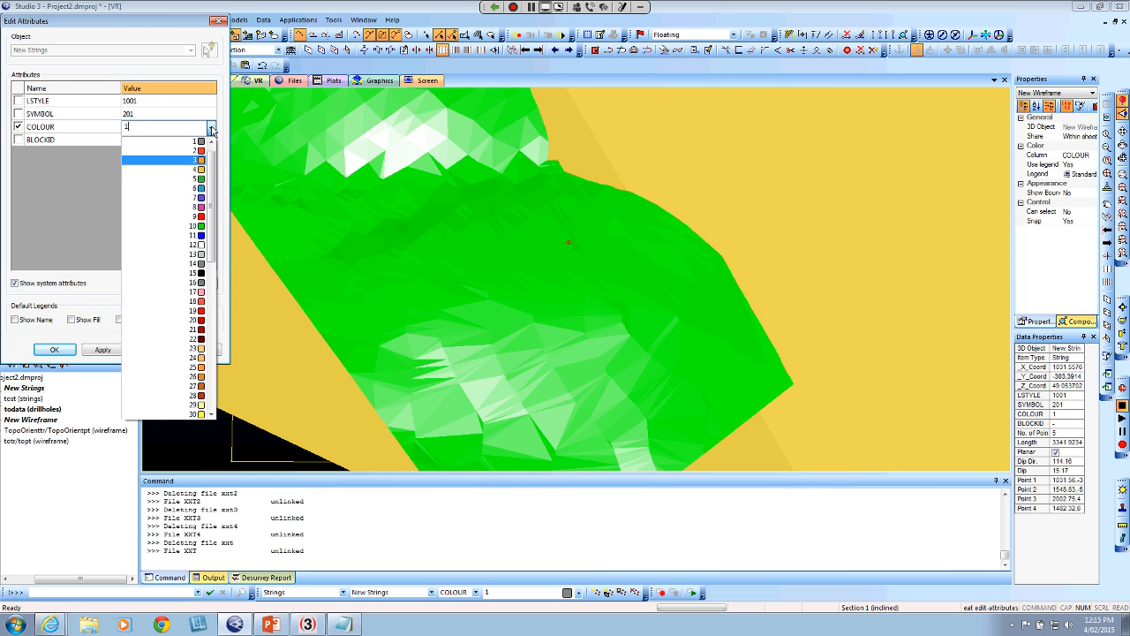
pyautogui.click(185, 188)
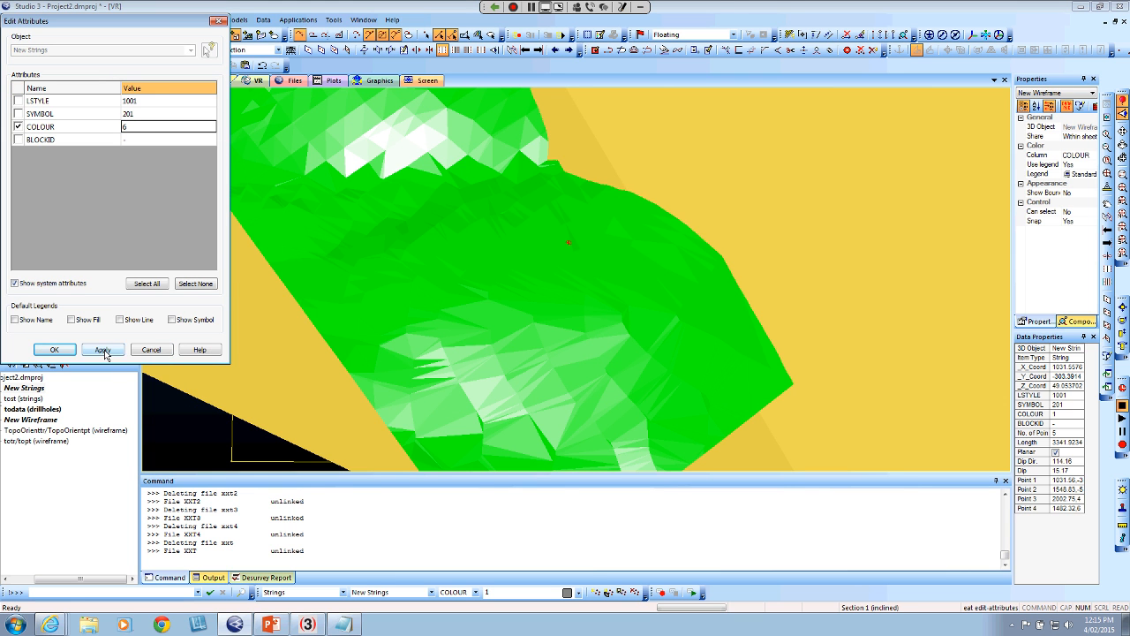
pyautogui.click(103, 350)
pyautogui.click(186, 227)
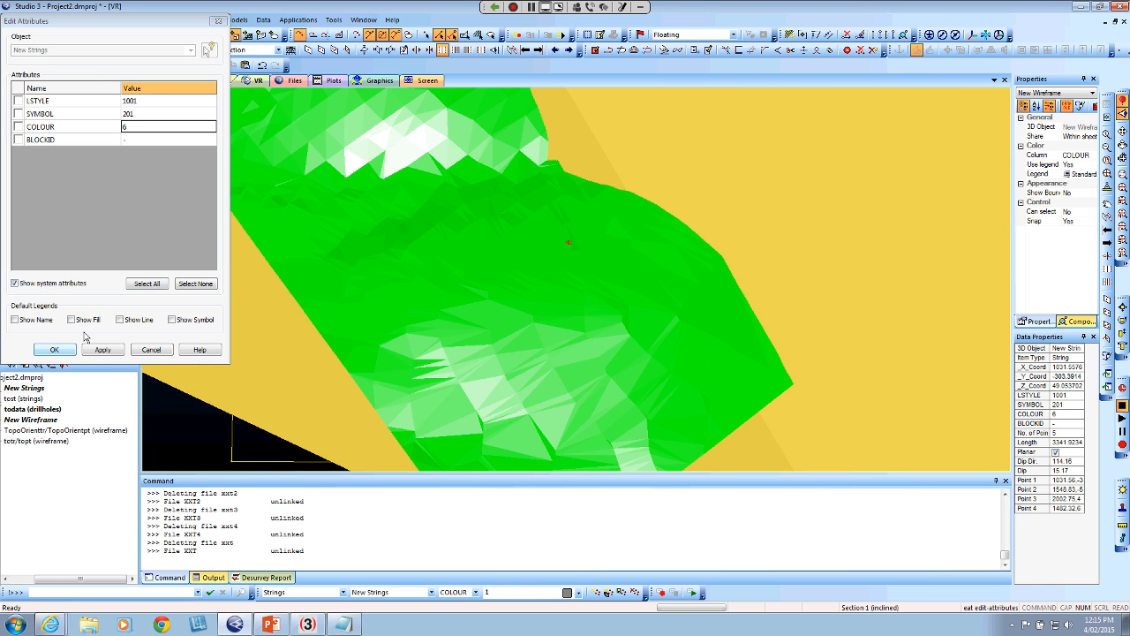
pyautogui.click(54, 349)
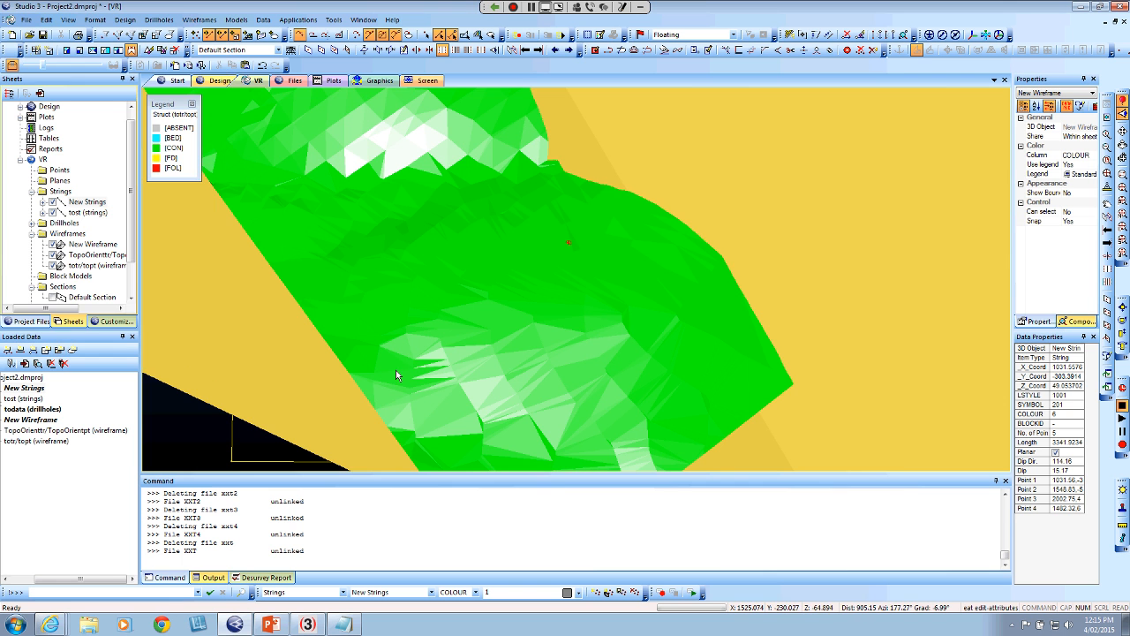
# Change the 3D view's background from a gradient to a single colour in the environmental settings
pyautogui.scroll(-5, 396, 371)
pyautogui.moveTo(385, 417); pyautogui.dragTo(473, 259)
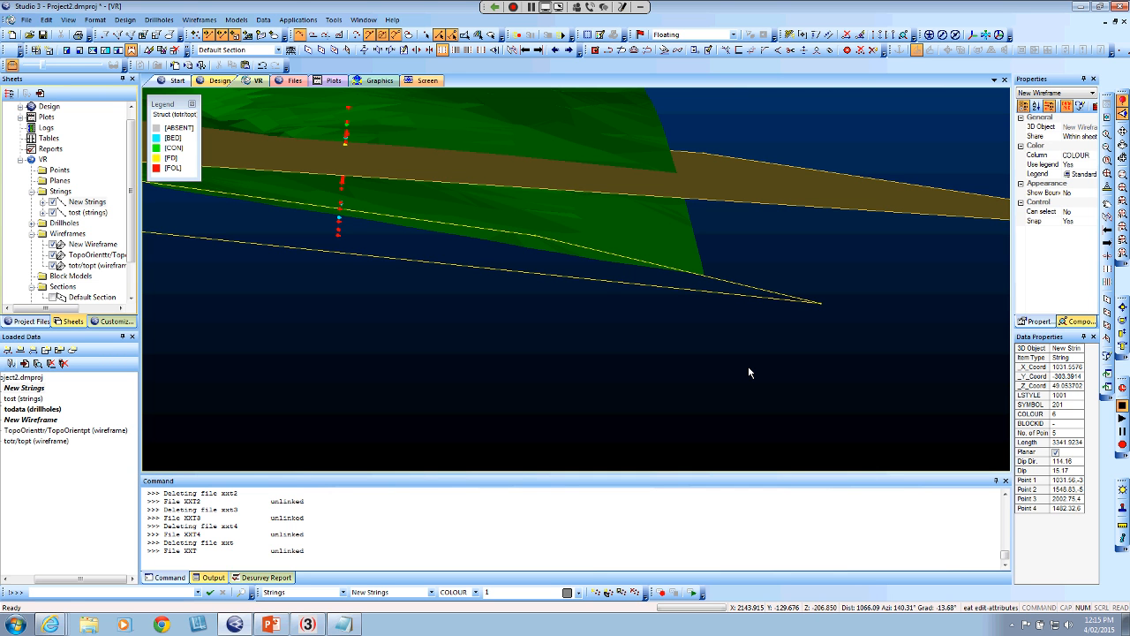
pyautogui.doubleClick(899, 396)
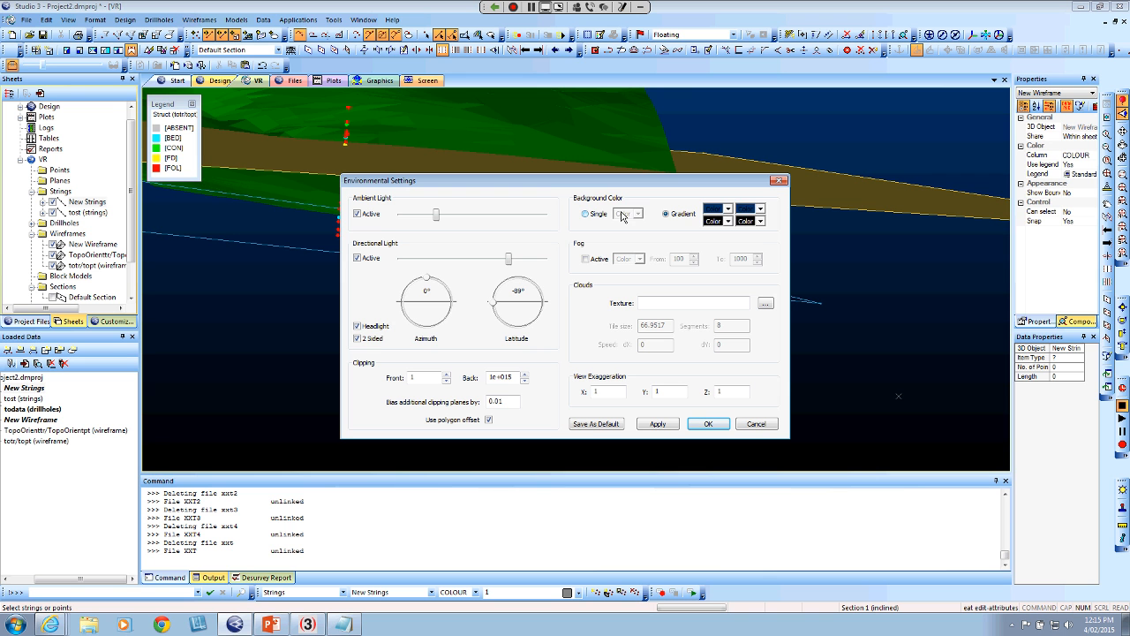
pyautogui.click(585, 214)
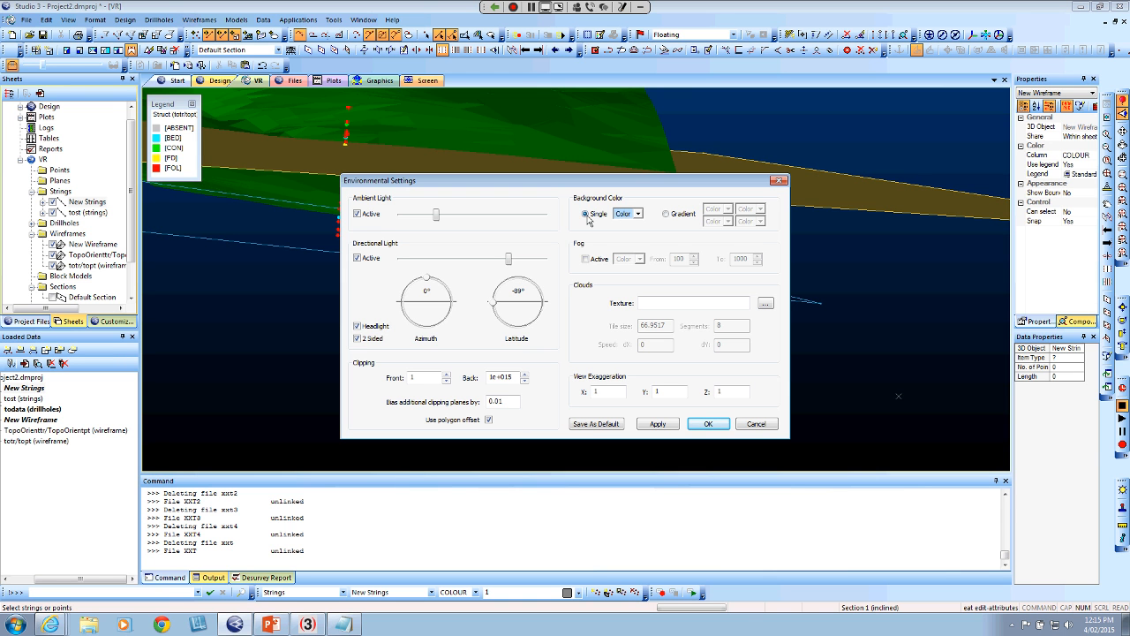
pyautogui.click(710, 423)
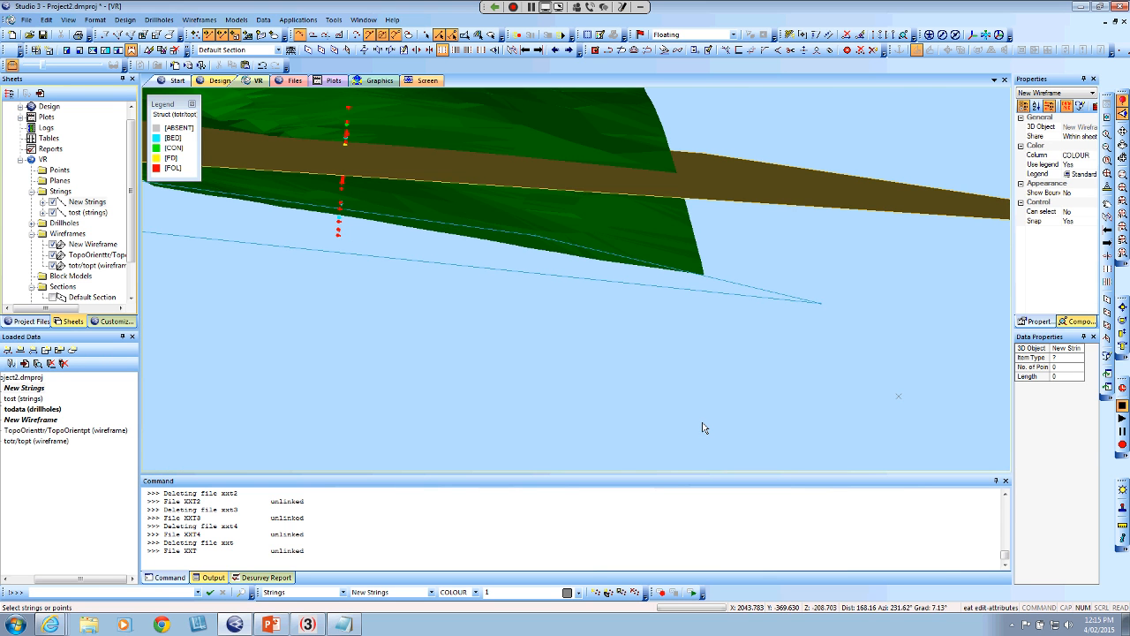
# Fill the closed blue BED string with an end-link surface in the New Wireframe object
pyautogui.moveTo(685, 388); pyautogui.dragTo(612, 380)
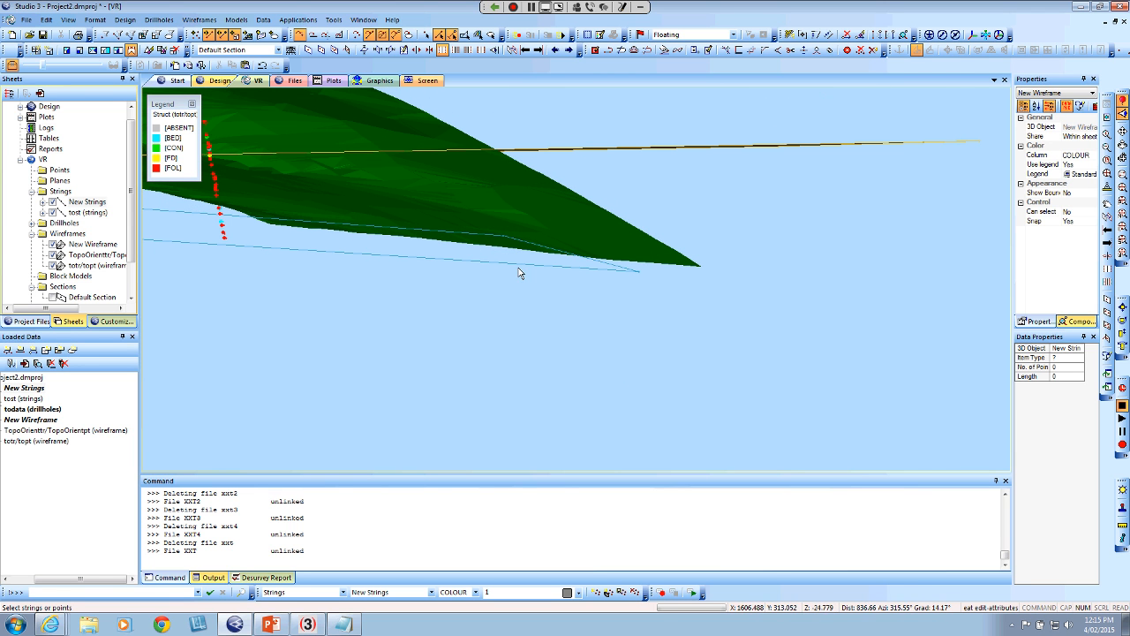
pyautogui.click(417, 262)
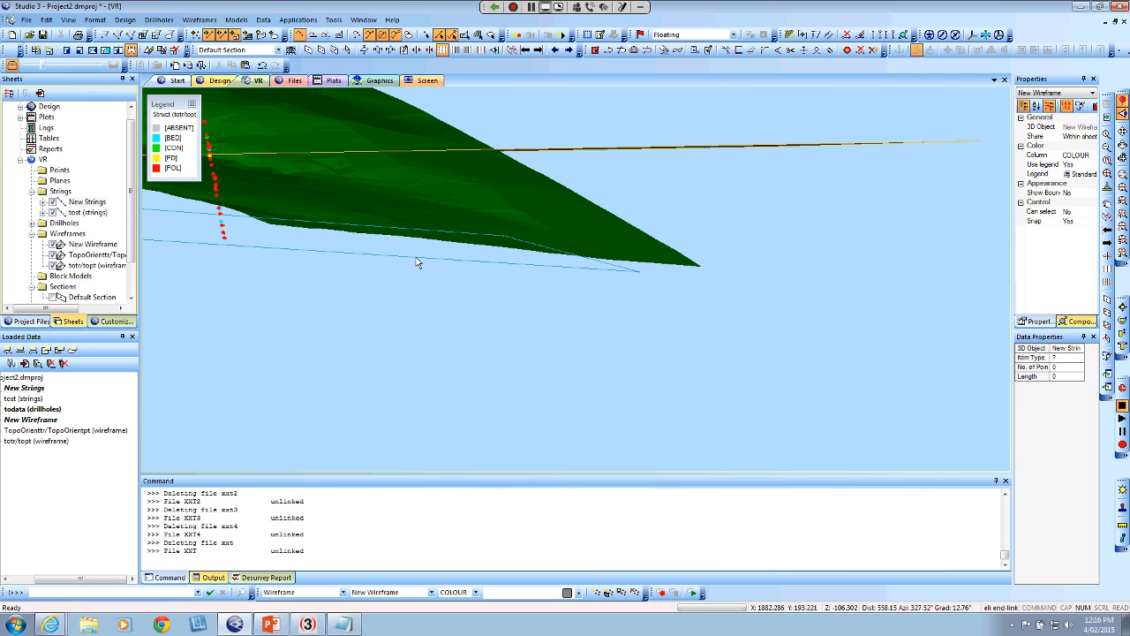
pyautogui.click(618, 277)
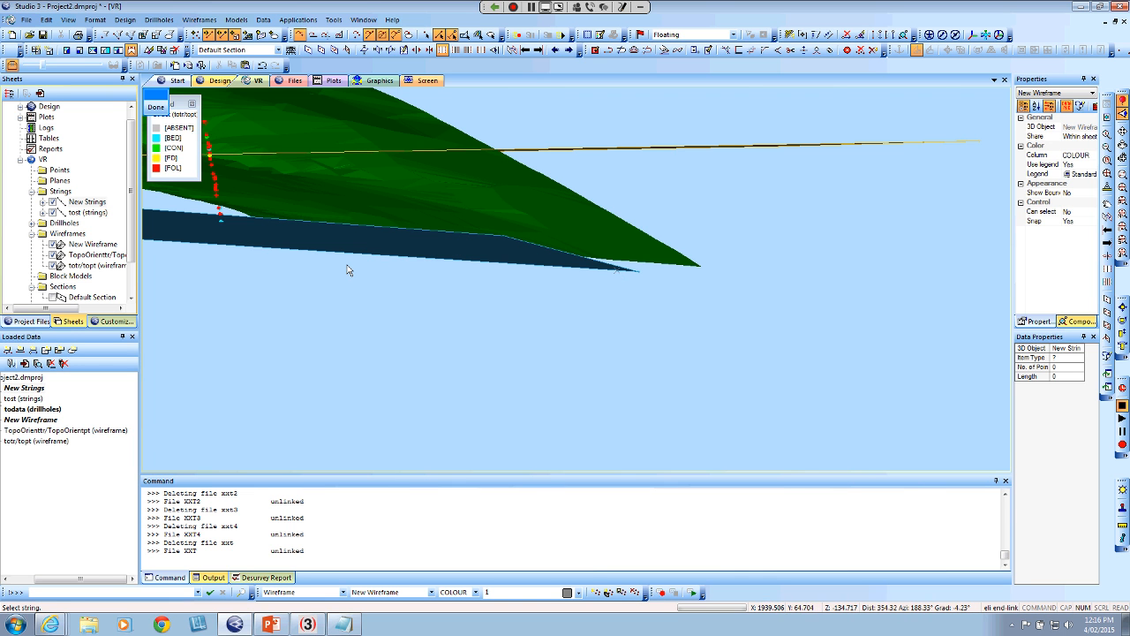
pyautogui.press('Escape')
# Examine up close and from several sides how the FD and BED plane surfaces relate to the drillhole structures and topography
pyautogui.moveTo(396, 287); pyautogui.dragTo(477, 340)
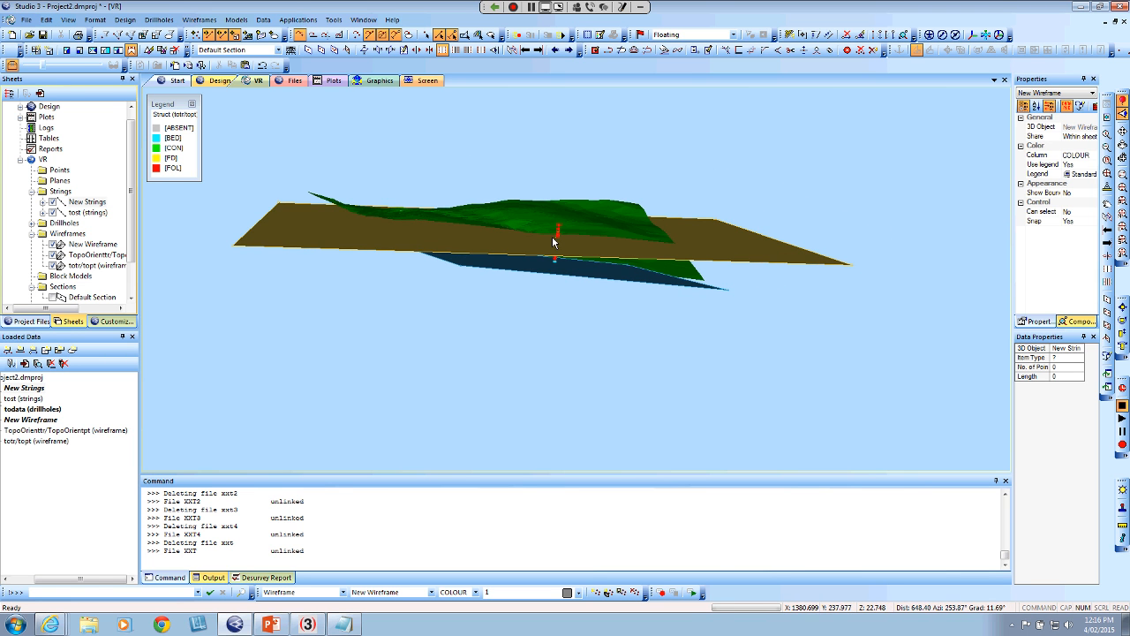
pyautogui.scroll(5, 552, 252)
pyautogui.scroll(3, 555, 262)
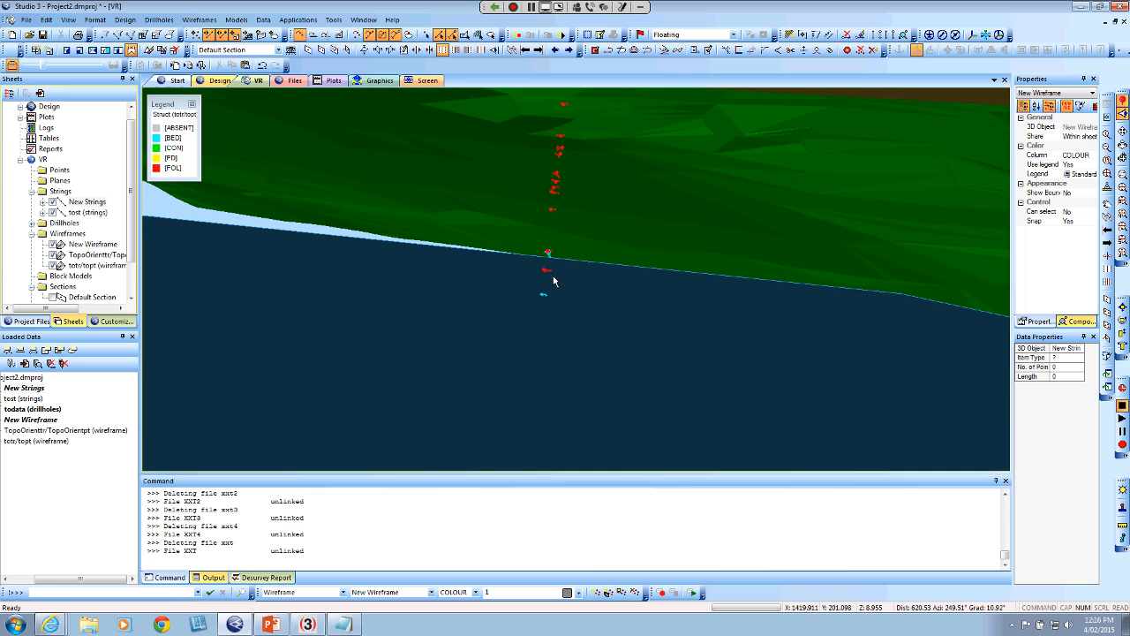
pyautogui.scroll(6, 554, 281)
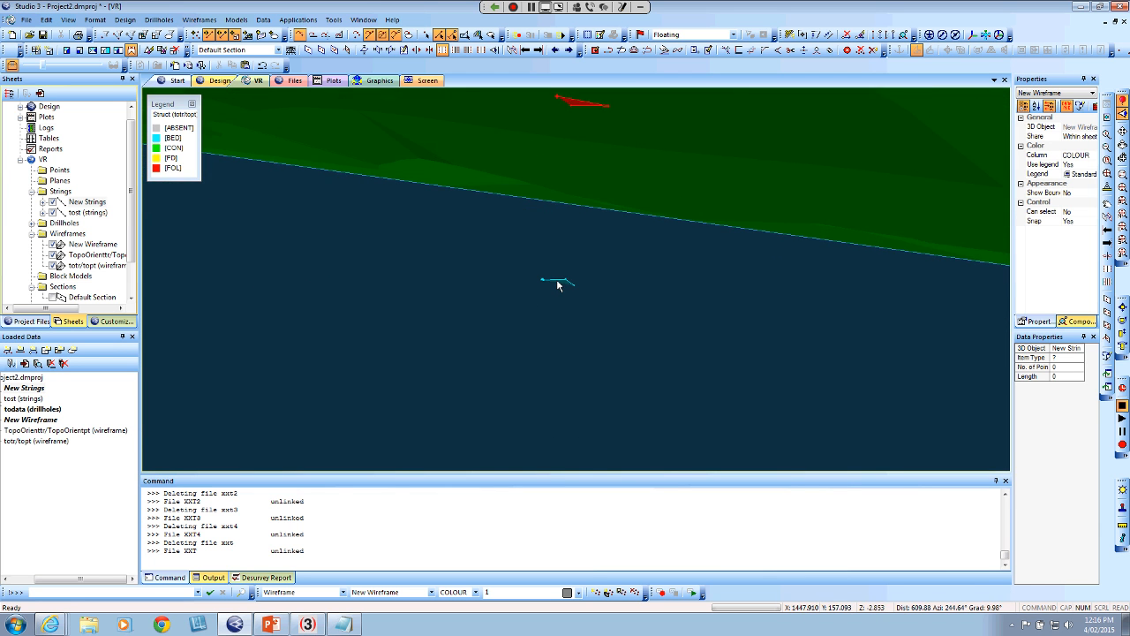
pyautogui.scroll(-3, 500, 321)
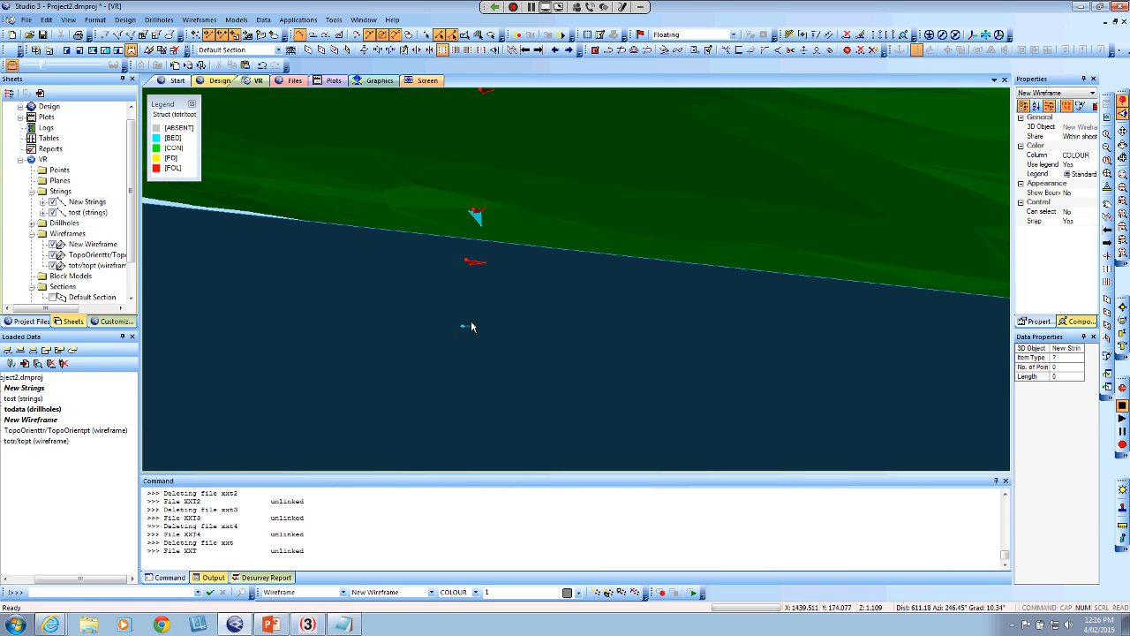
pyautogui.click(473, 326)
pyautogui.scroll(-5, 495, 317)
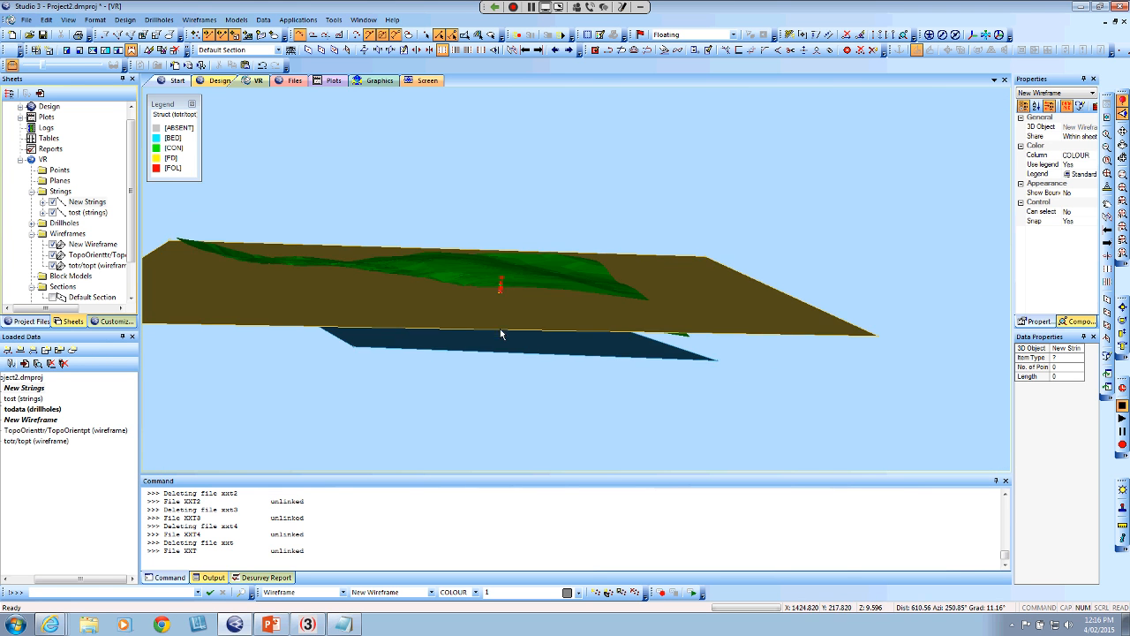
pyautogui.moveTo(500, 334); pyautogui.dragTo(521, 351)
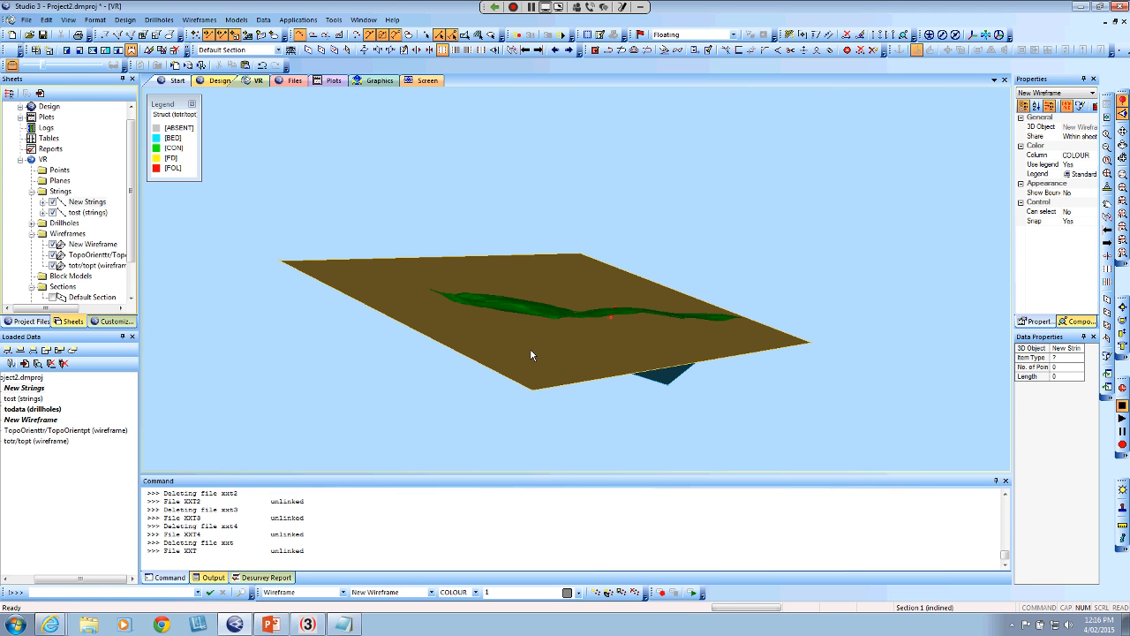
# Hide the New Wireframe planes in the 3D view and bring the structure planes along the drillhole into close view
pyautogui.click(77, 423)
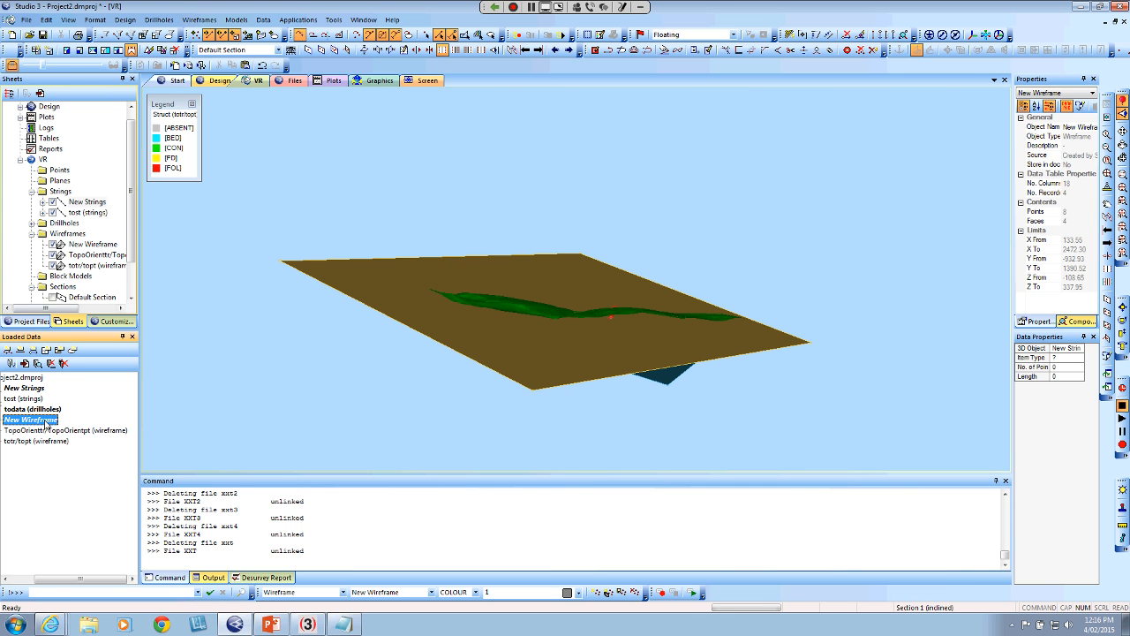
pyautogui.click(53, 245)
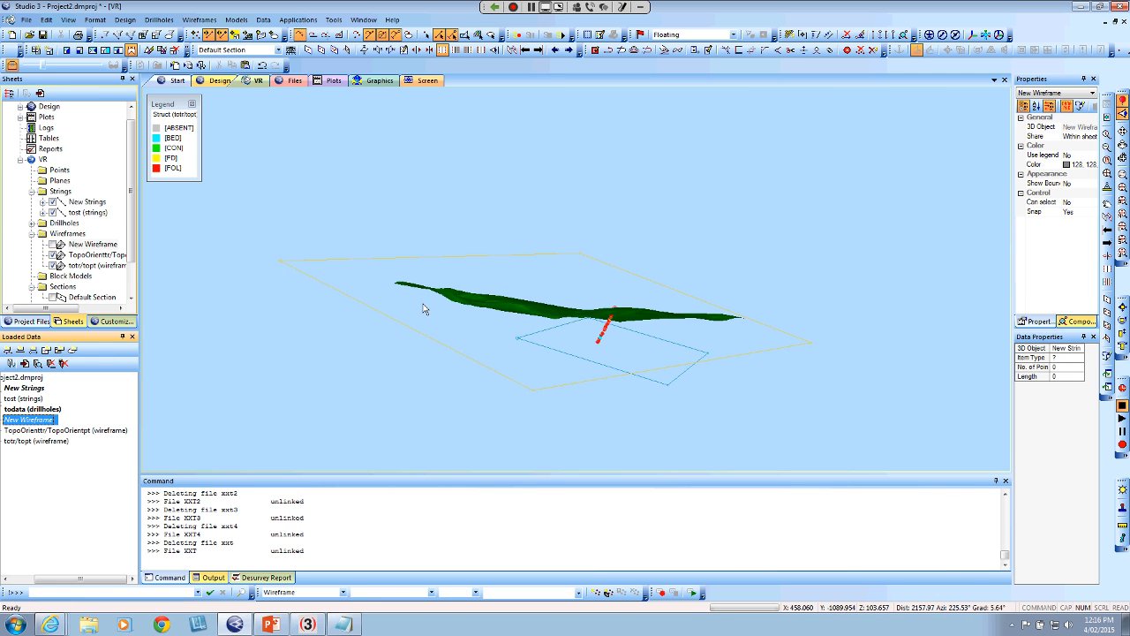
pyautogui.moveTo(465, 371); pyautogui.dragTo(418, 367)
pyautogui.scroll(8, 525, 341)
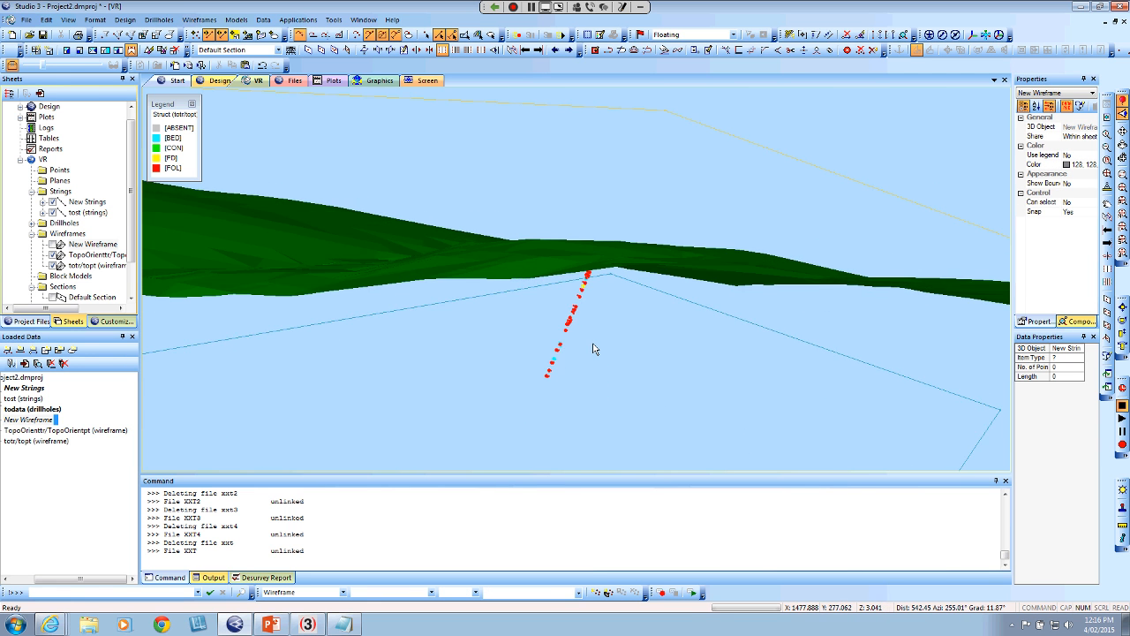
pyautogui.scroll(5, 596, 348)
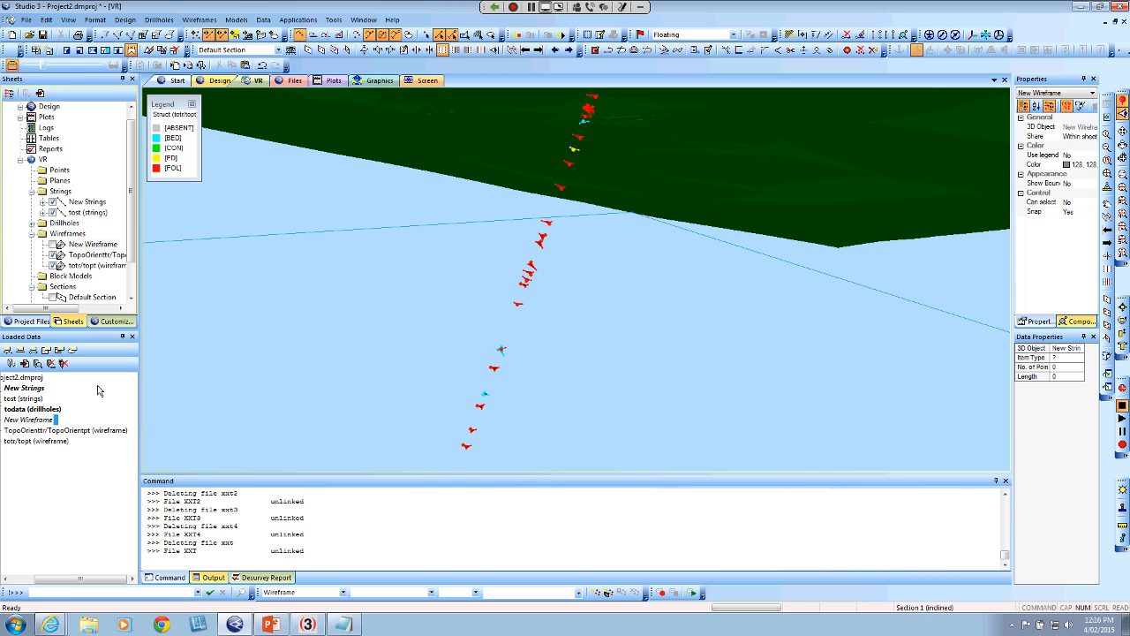
# Hide the totr/topt wireframe and the New Strings outlines in the 3D view
pyautogui.click(55, 266)
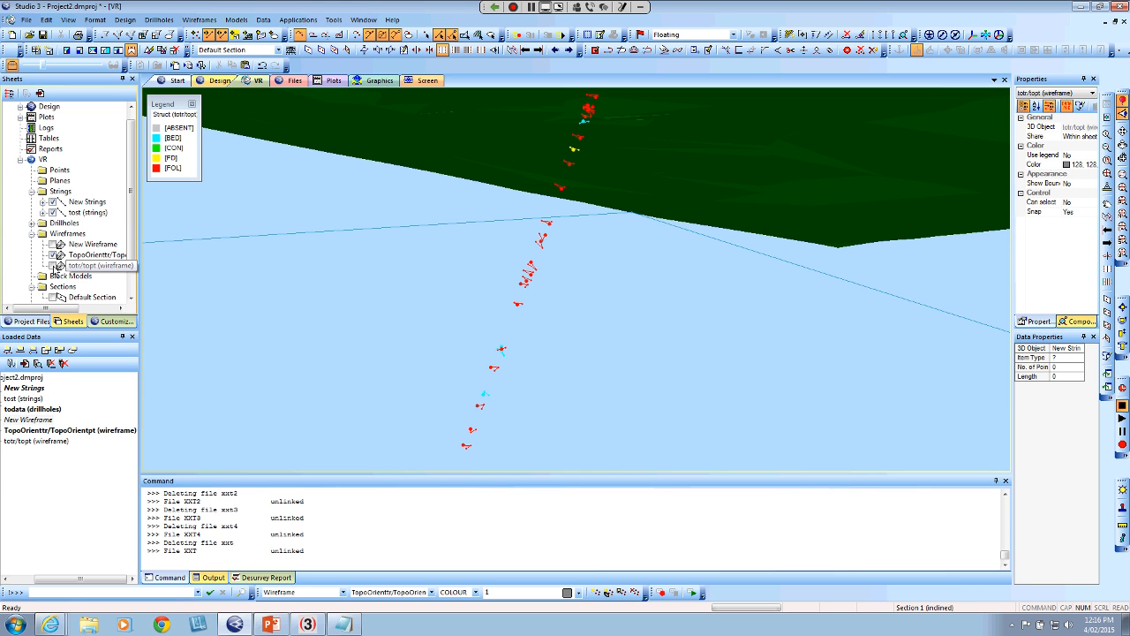
pyautogui.scroll(-5, 418, 363)
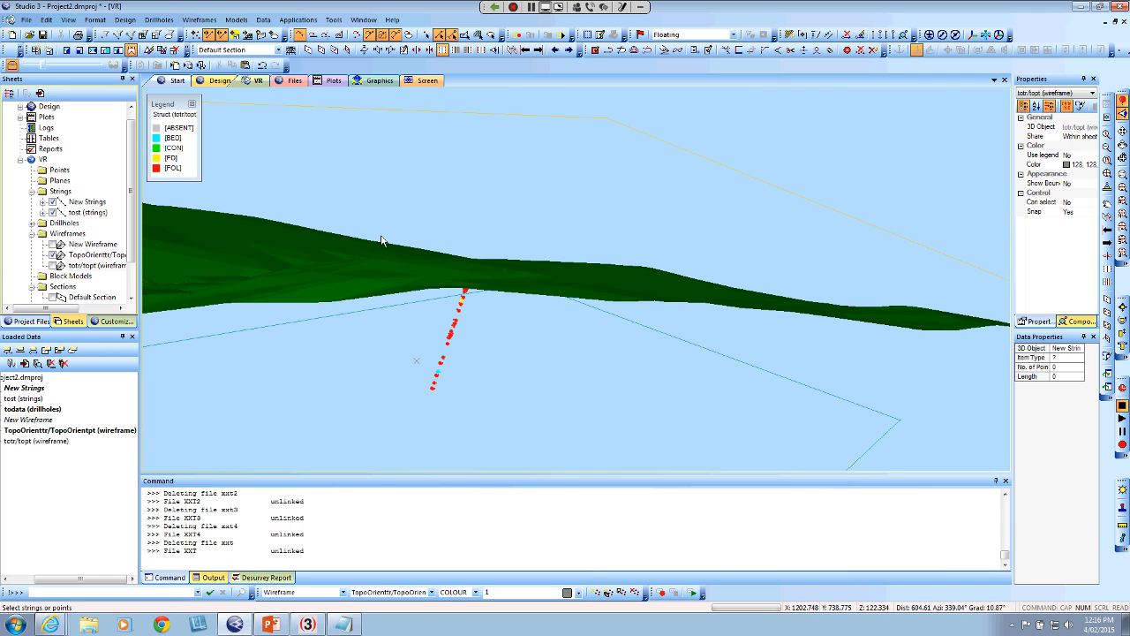
pyautogui.moveTo(343, 218); pyautogui.dragTo(398, 253)
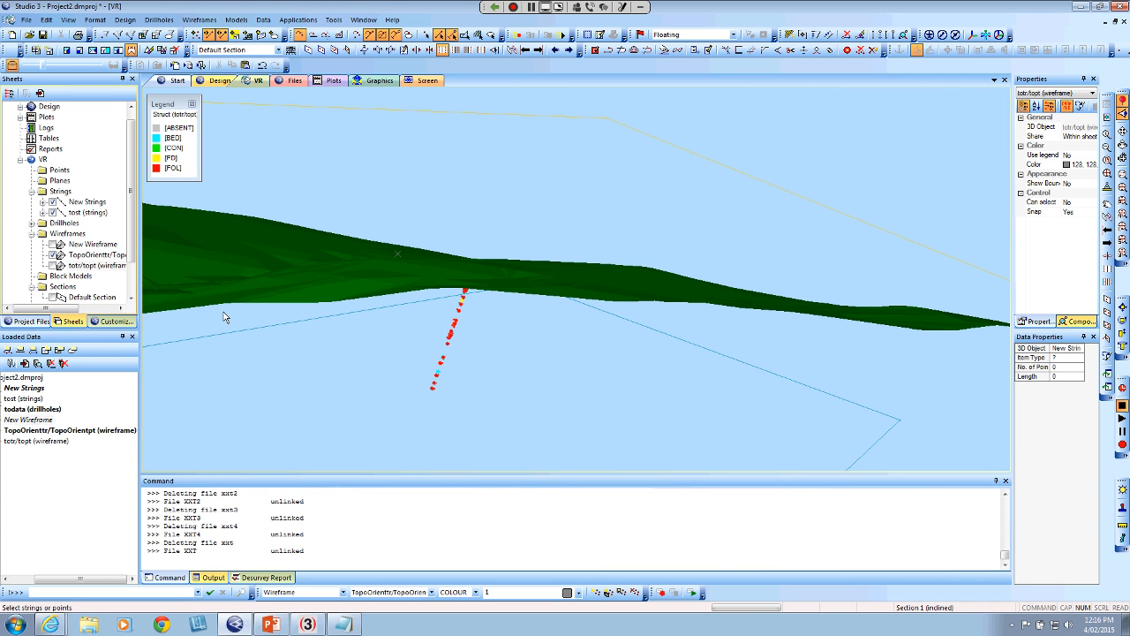
pyautogui.click(54, 212)
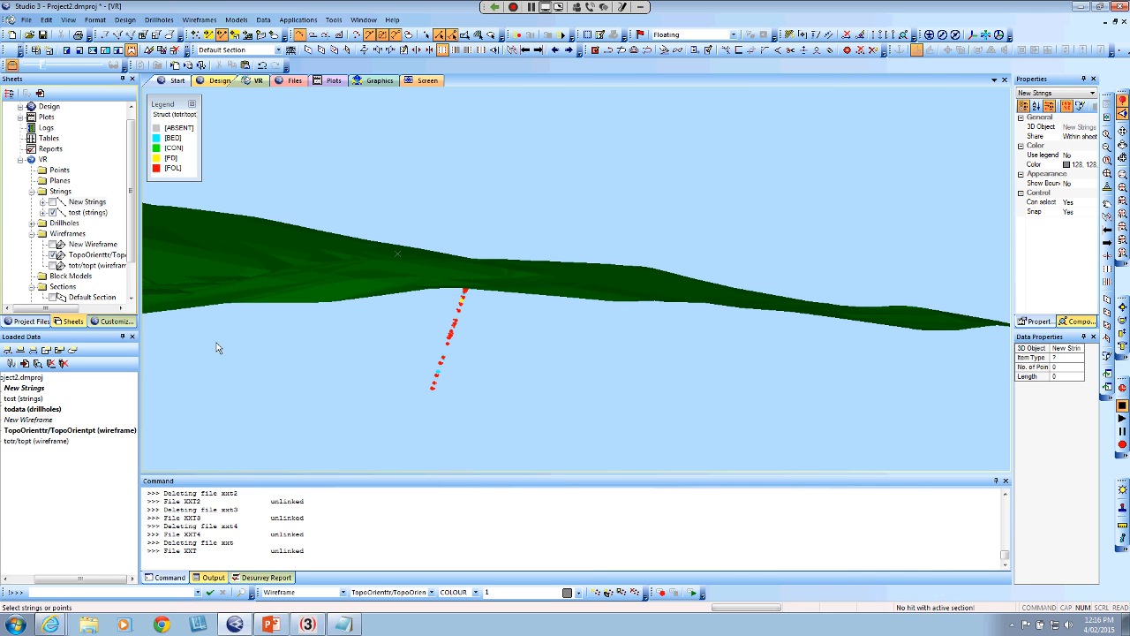
# Select the whole todata drillhole below the topography with a selection window
pyautogui.moveTo(360, 222)
pyautogui.mouseDown()
pyautogui.moveTo(456, 396)
pyautogui.moveTo(454, 368)
pyautogui.moveTo(557, 439)
pyautogui.mouseUp()
pyautogui.click(369, 375)
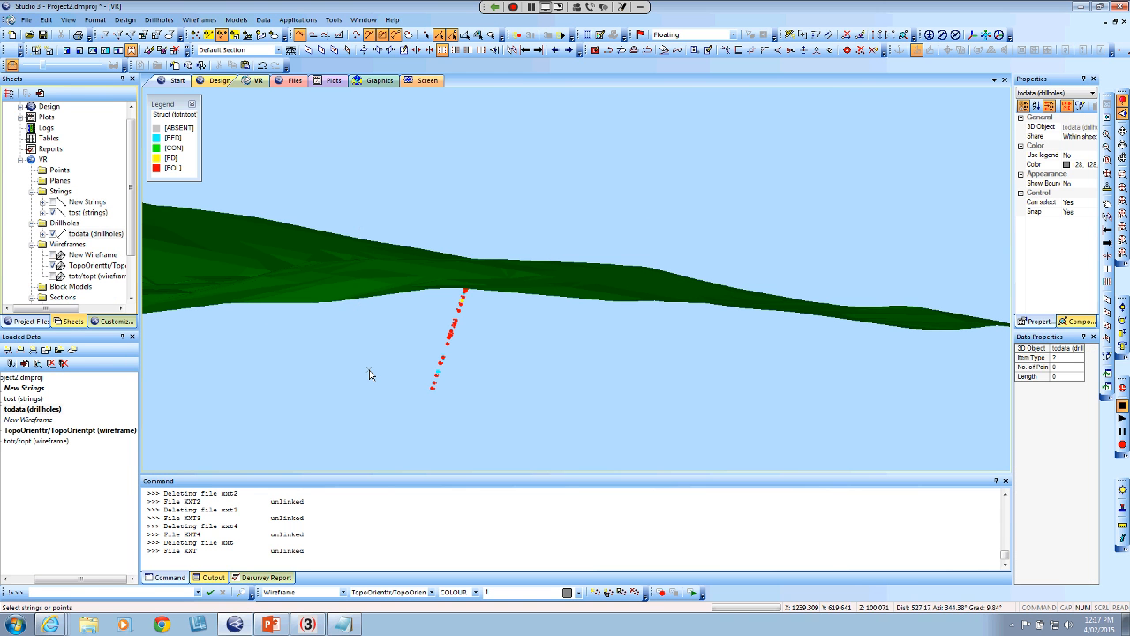
pyautogui.moveTo(355, 209)
pyautogui.mouseDown()
pyautogui.moveTo(464, 338)
pyautogui.moveTo(614, 449)
pyautogui.mouseUp()
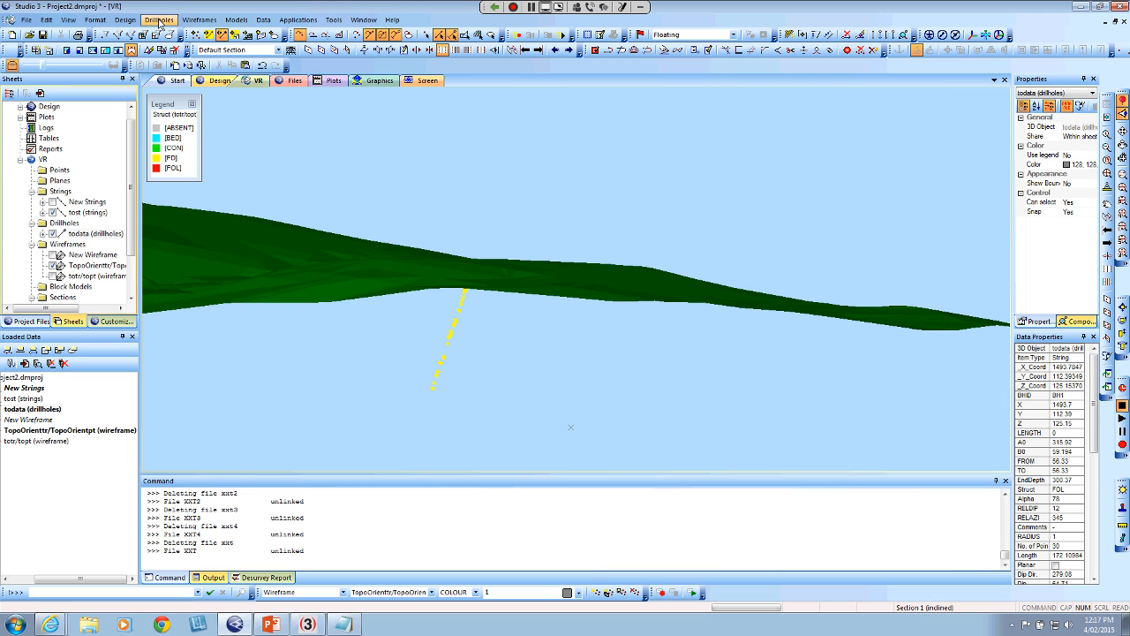
# Convert the selected todata drillhole strings below the topography into planes
pyautogui.click(124, 21)
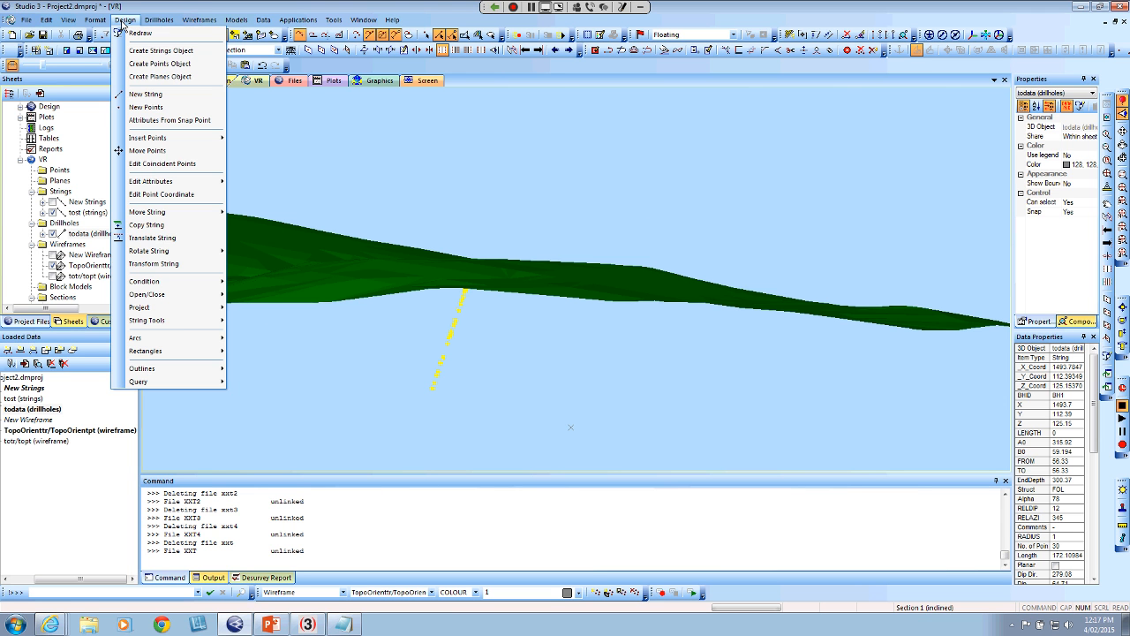
pyautogui.moveTo(176, 321)
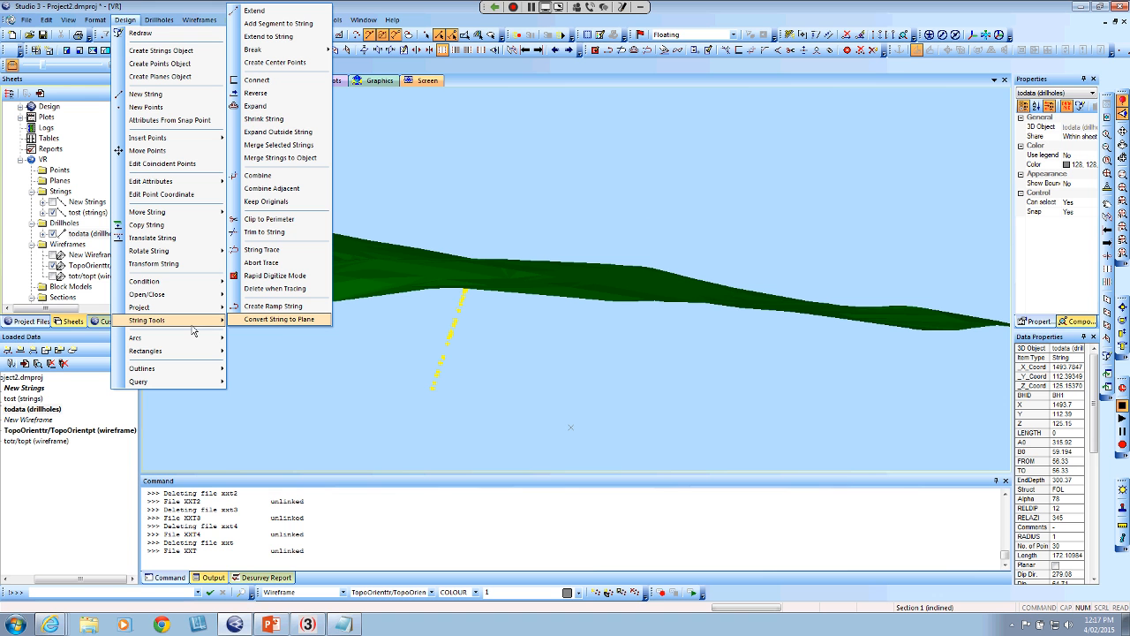
pyautogui.click(279, 320)
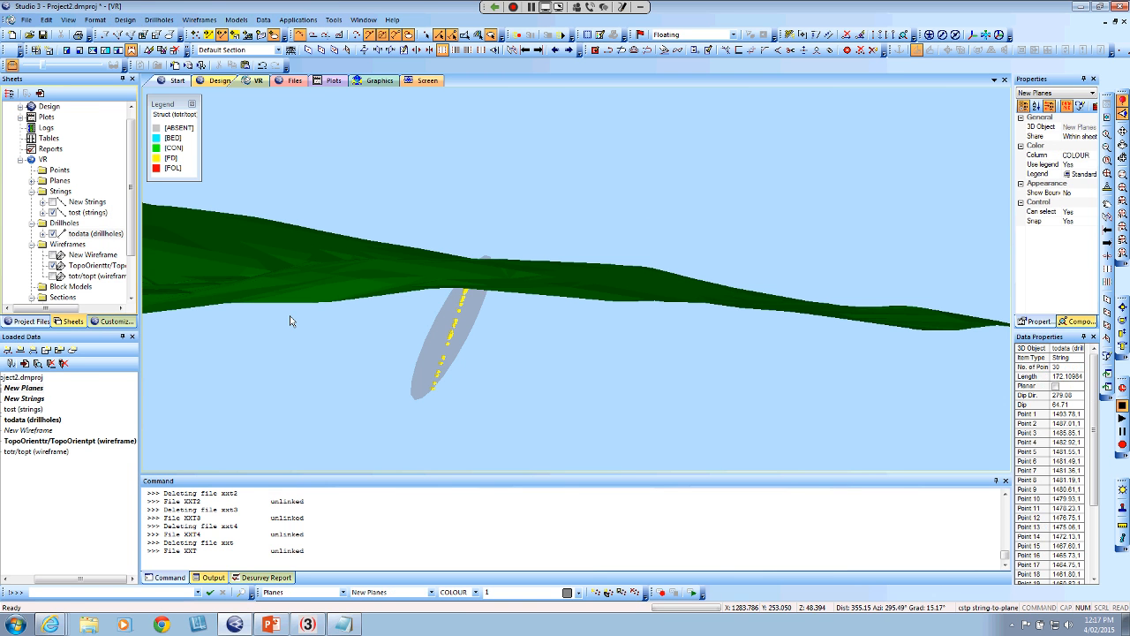
# Delete the single large plane that spans the whole drillhole, leaving the small structure planes in place
pyautogui.moveTo(341, 399); pyautogui.dragTo(375, 396)
pyautogui.moveTo(583, 311); pyautogui.dragTo(490, 353)
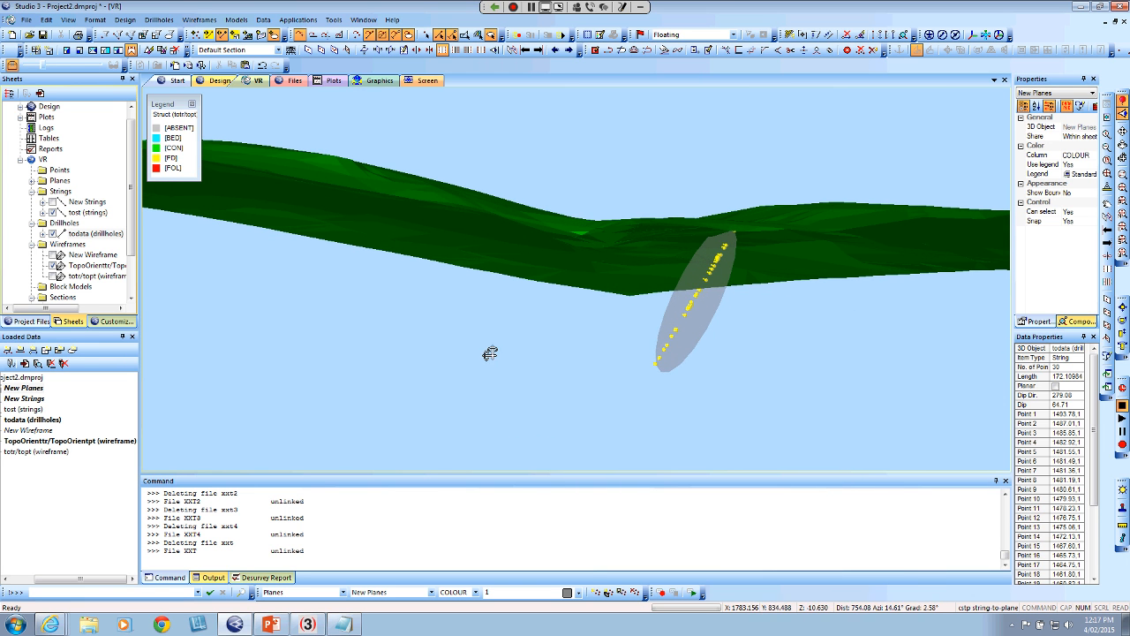
pyautogui.click(702, 327)
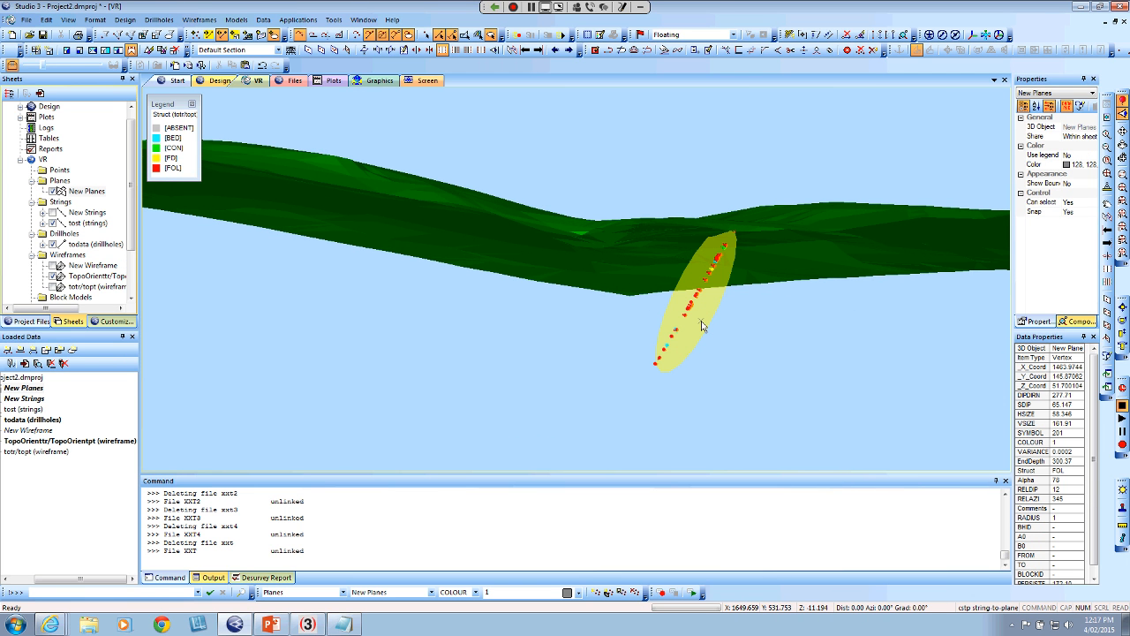
pyautogui.press('Delete')
pyautogui.click(583, 344)
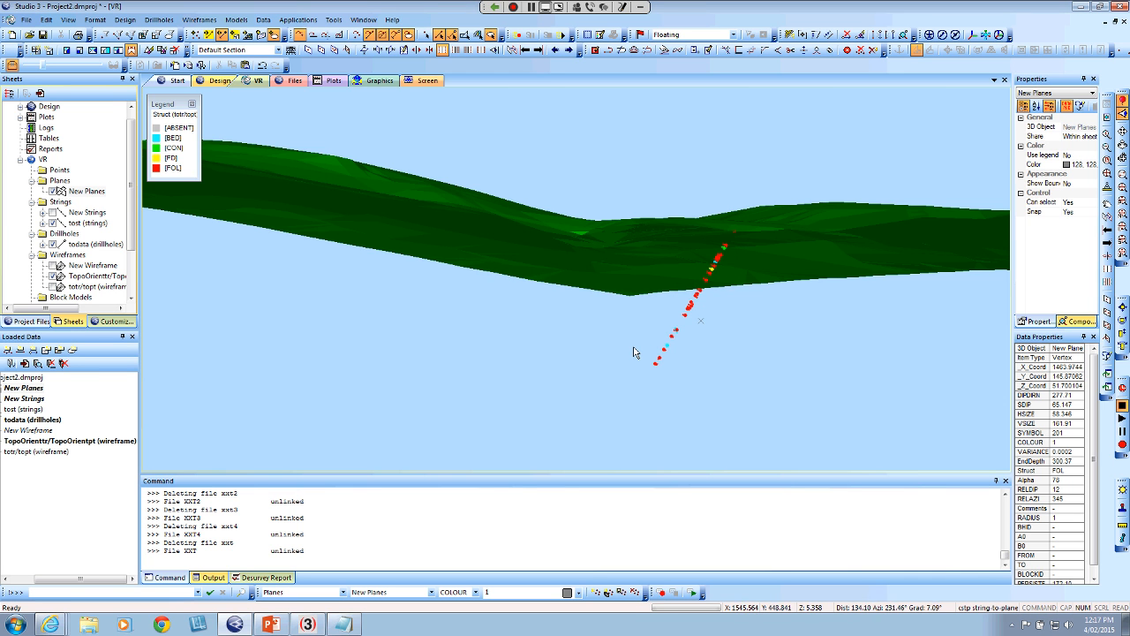
# Colour the New Planes object by the Struct column using the Struct (todata) legend
pyautogui.scroll(4, 634, 352)
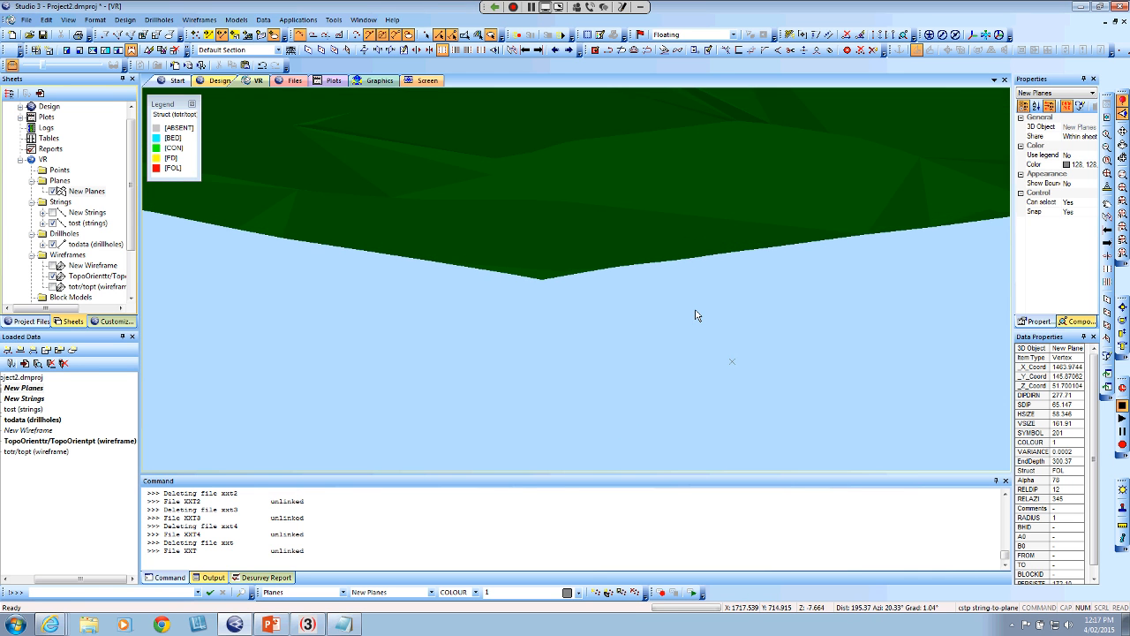
pyautogui.scroll(-3, 697, 315)
pyautogui.scroll(1, 698, 315)
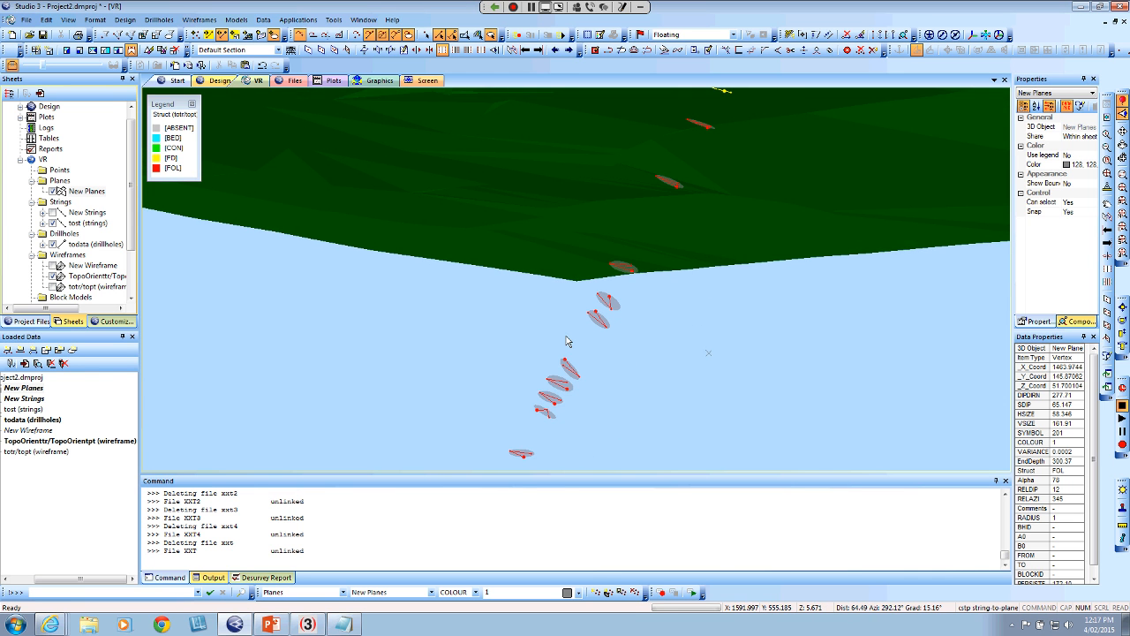
pyautogui.moveTo(562, 395); pyautogui.dragTo(371, 396)
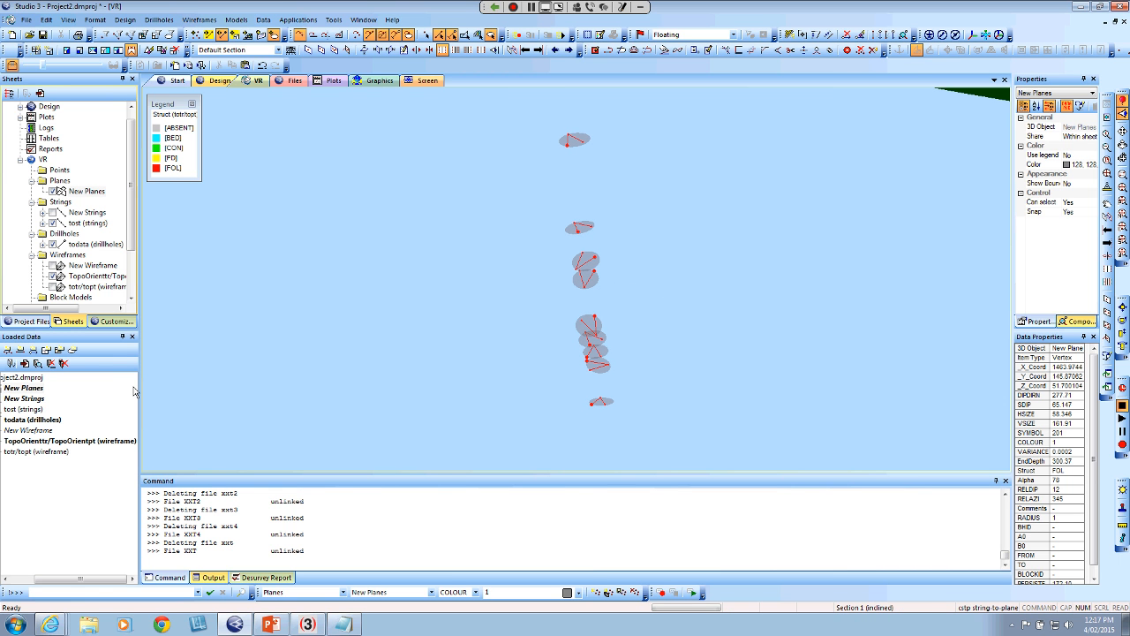
pyautogui.moveTo(88, 580); pyautogui.dragTo(66, 580)
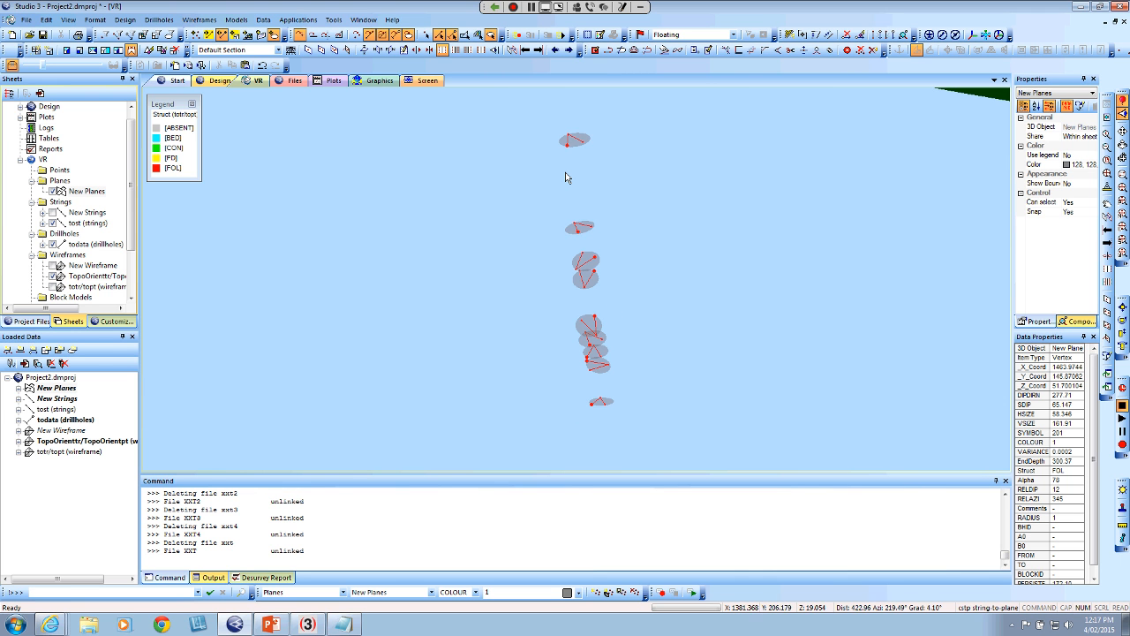
pyautogui.scroll(-5, 590, 330)
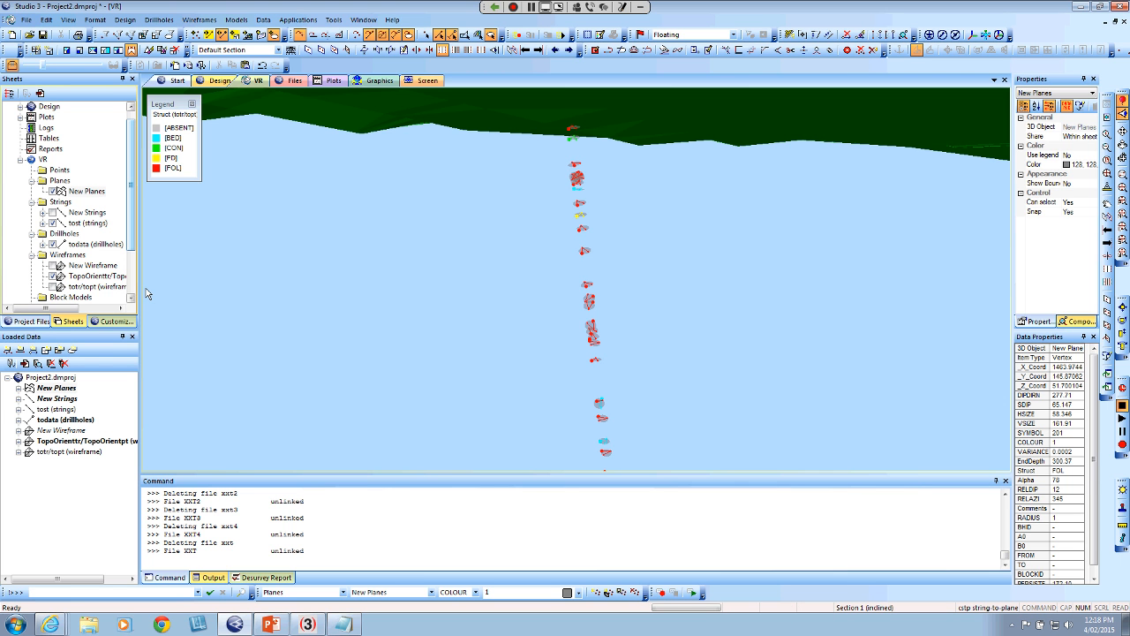
pyautogui.doubleClick(89, 193)
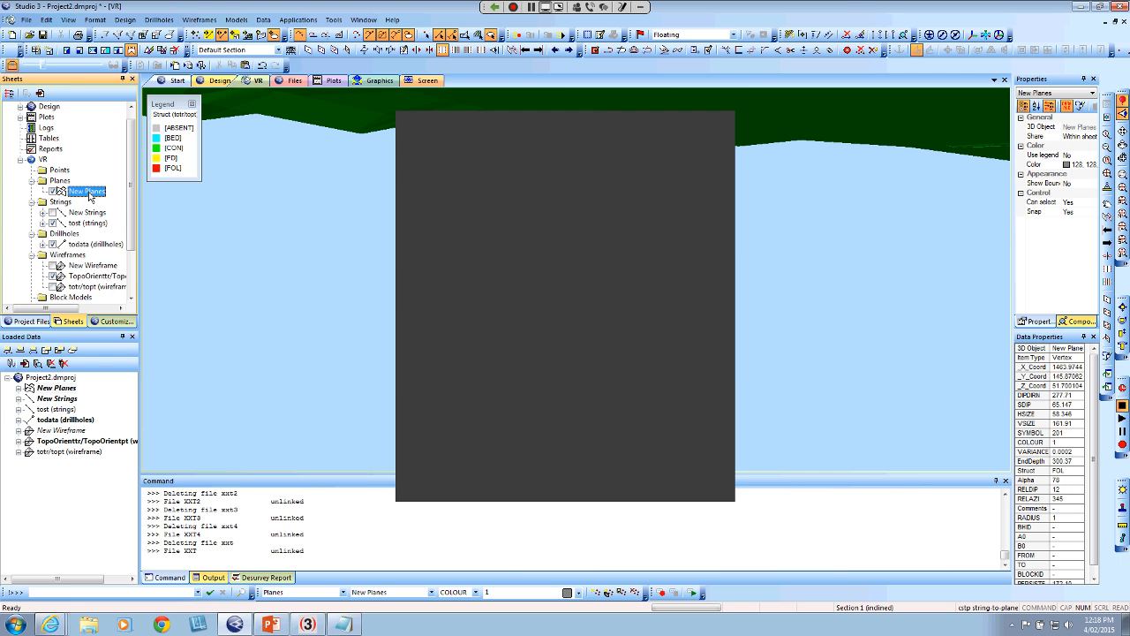
pyautogui.click(688, 284)
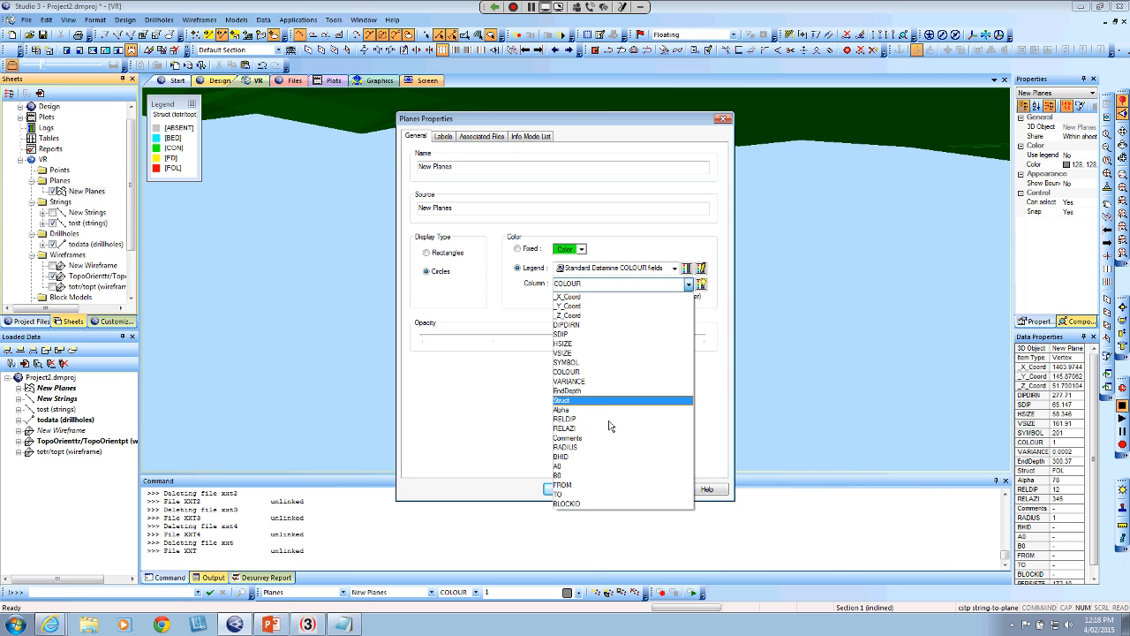
pyautogui.click(603, 400)
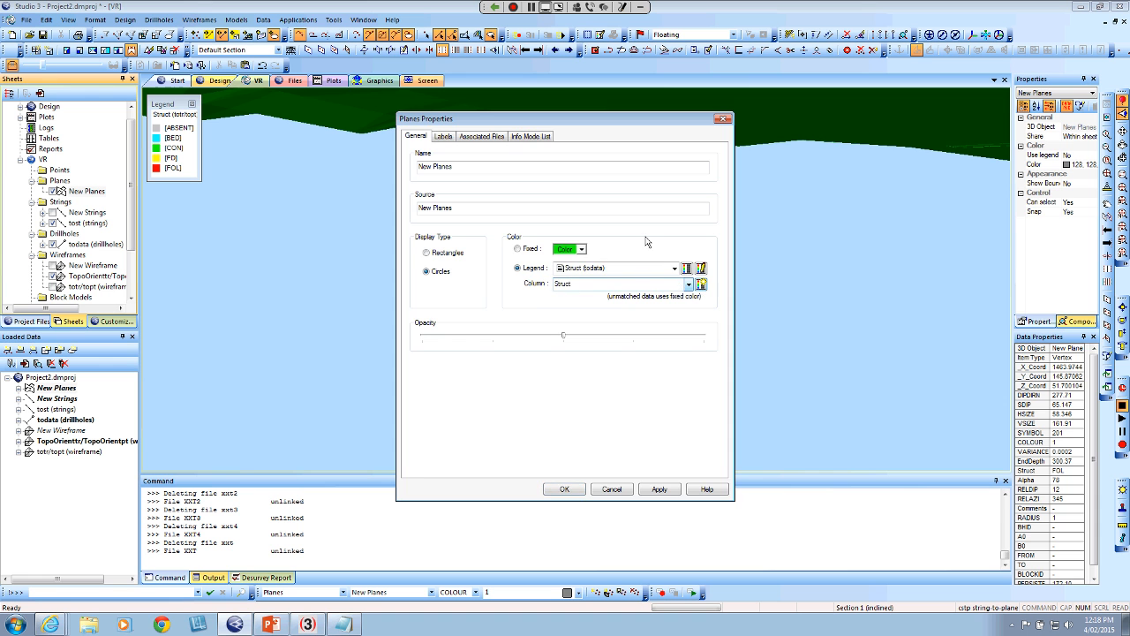
pyautogui.moveTo(615, 119); pyautogui.dragTo(924, 152)
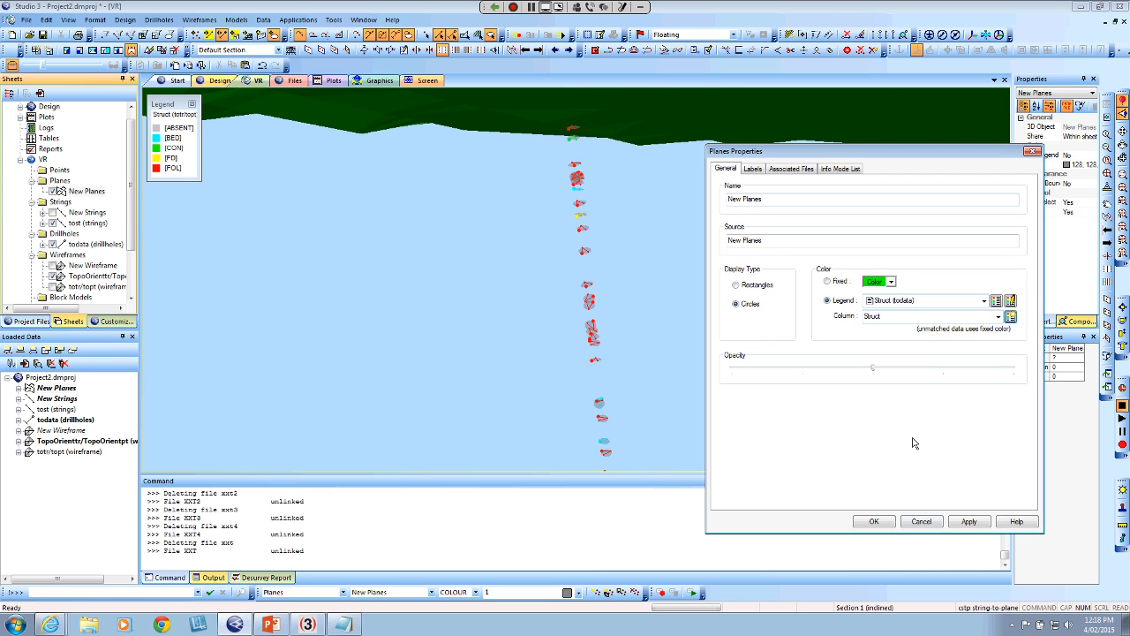
pyautogui.click(969, 522)
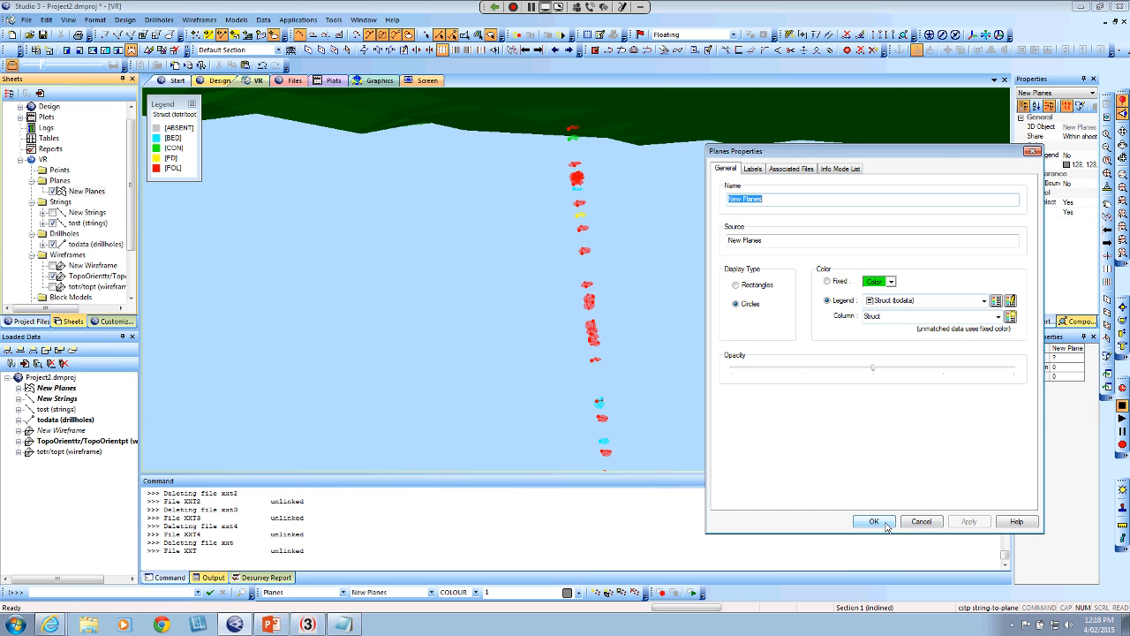
pyautogui.click(873, 522)
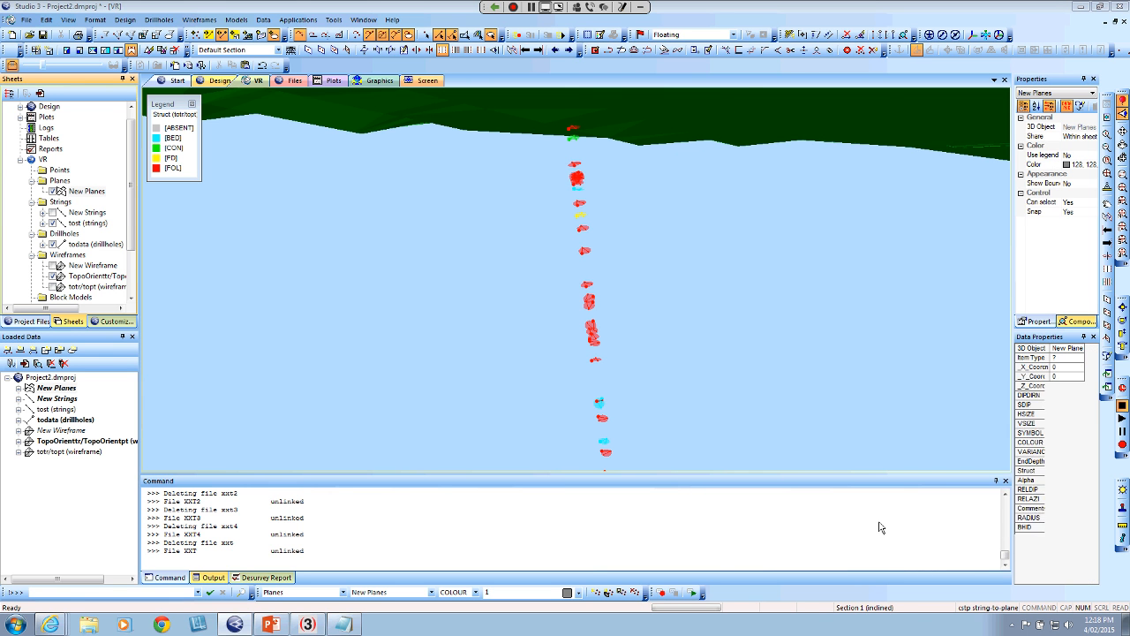
# Set the 3D view's single background colour to black
pyautogui.doubleClick(917, 361)
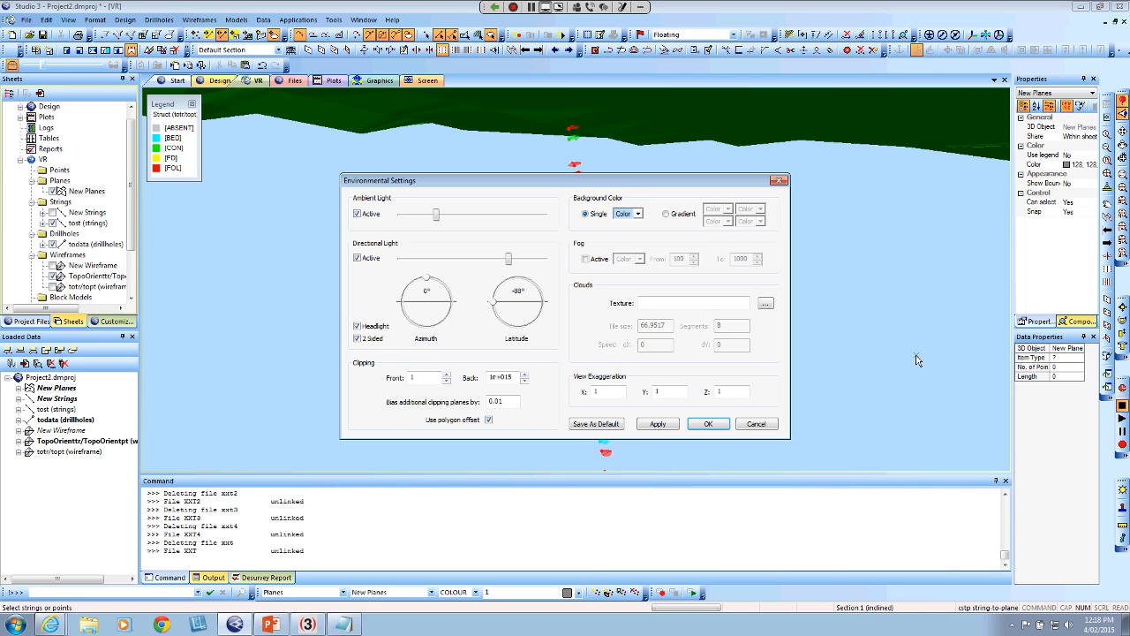
pyautogui.click(638, 214)
pyautogui.click(690, 262)
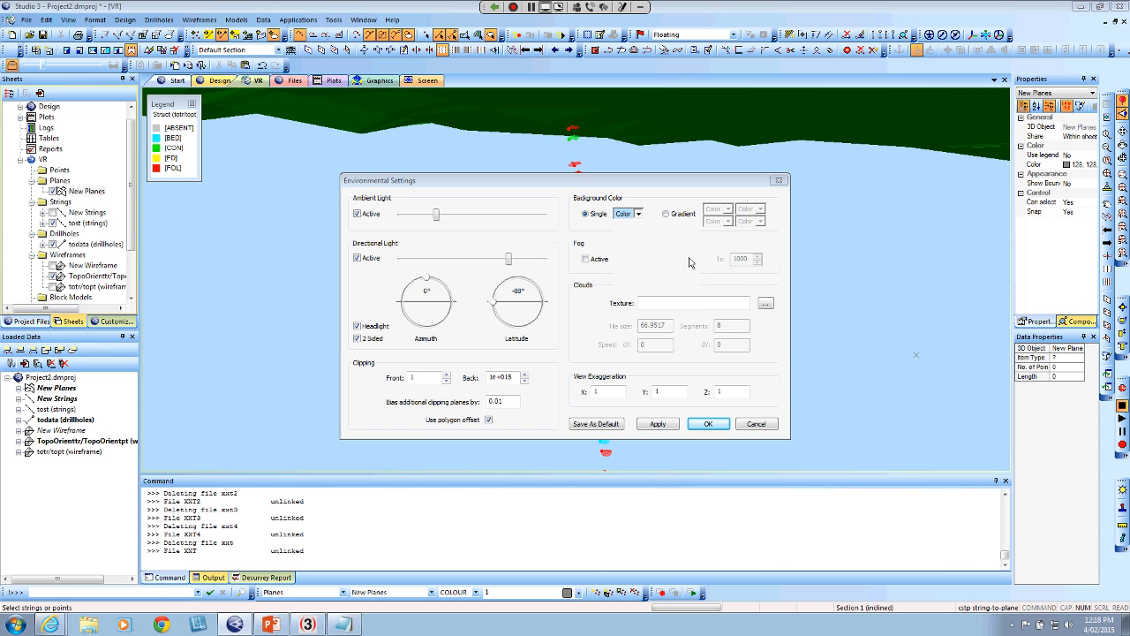
pyautogui.click(706, 425)
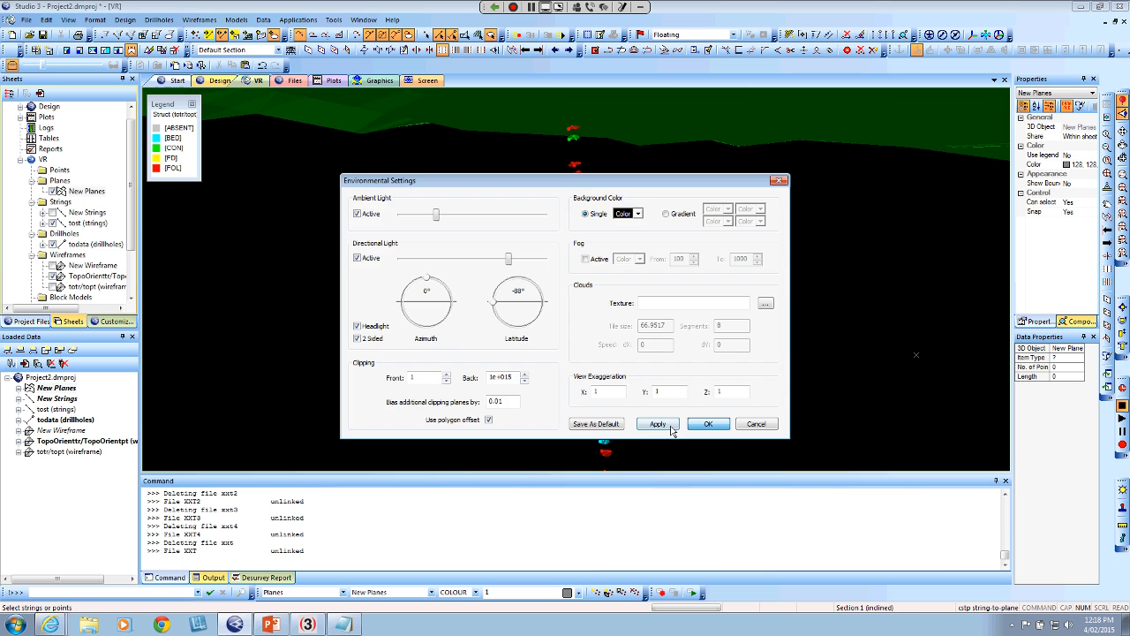
# Examine the coloured structure planes along the drillhole up close and as a whole
pyautogui.moveTo(697, 345)
pyautogui.mouseDown()
pyautogui.moveTo(681, 330)
pyautogui.moveTo(693, 323)
pyautogui.moveTo(625, 328)
pyautogui.moveTo(726, 321)
pyautogui.moveTo(625, 353)
pyautogui.mouseUp()
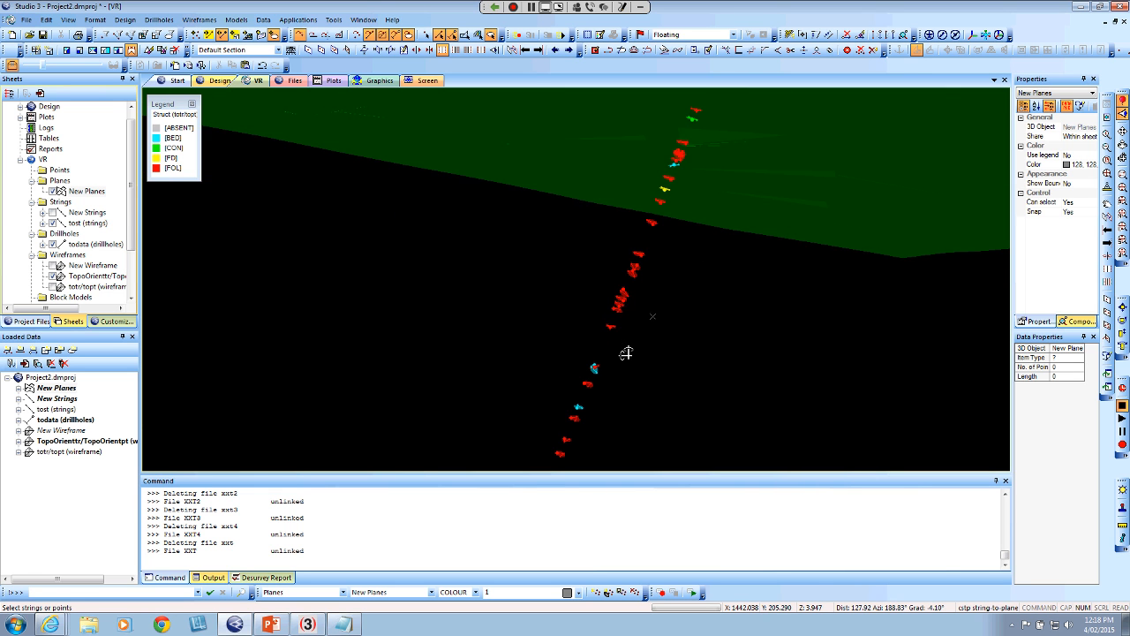
pyautogui.scroll(8, 626, 354)
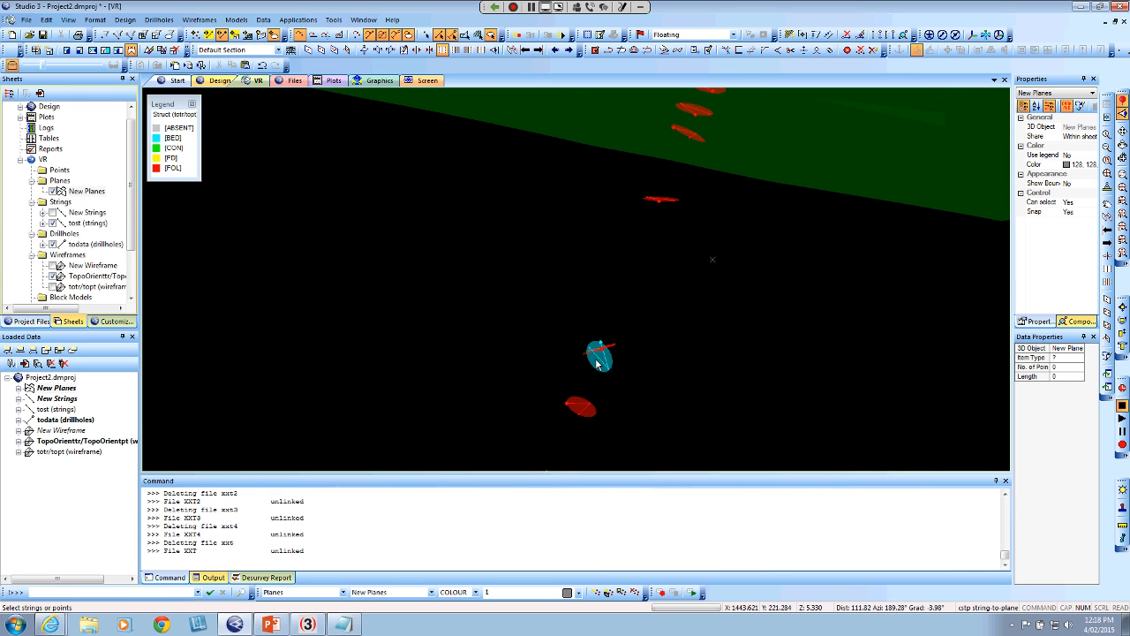
pyautogui.scroll(-5, 601, 369)
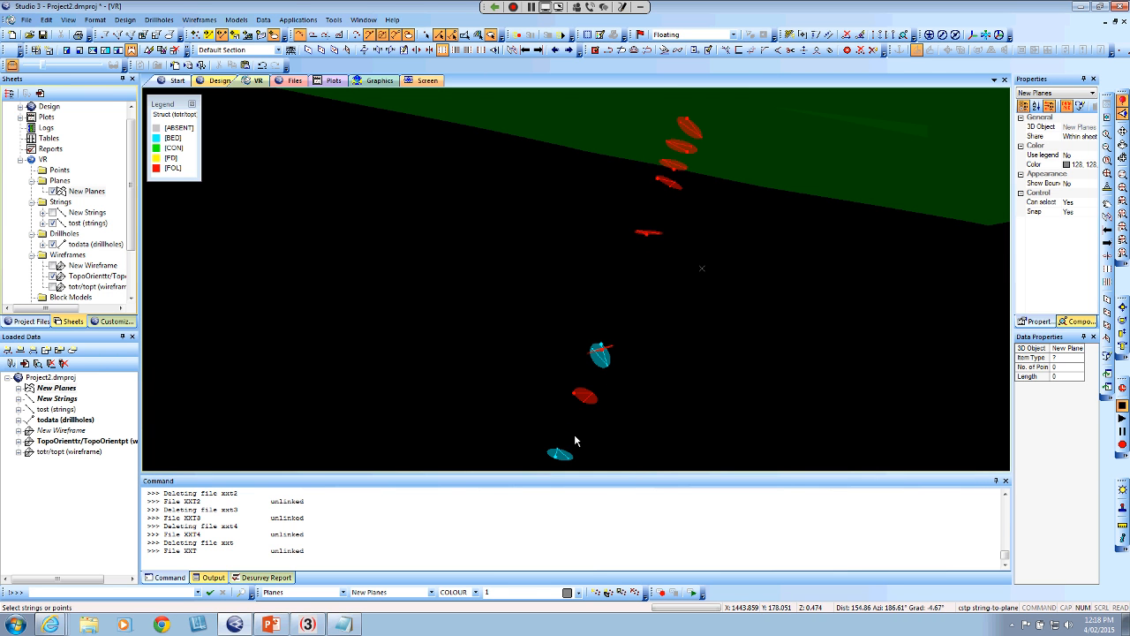
pyautogui.scroll(-6, 640, 354)
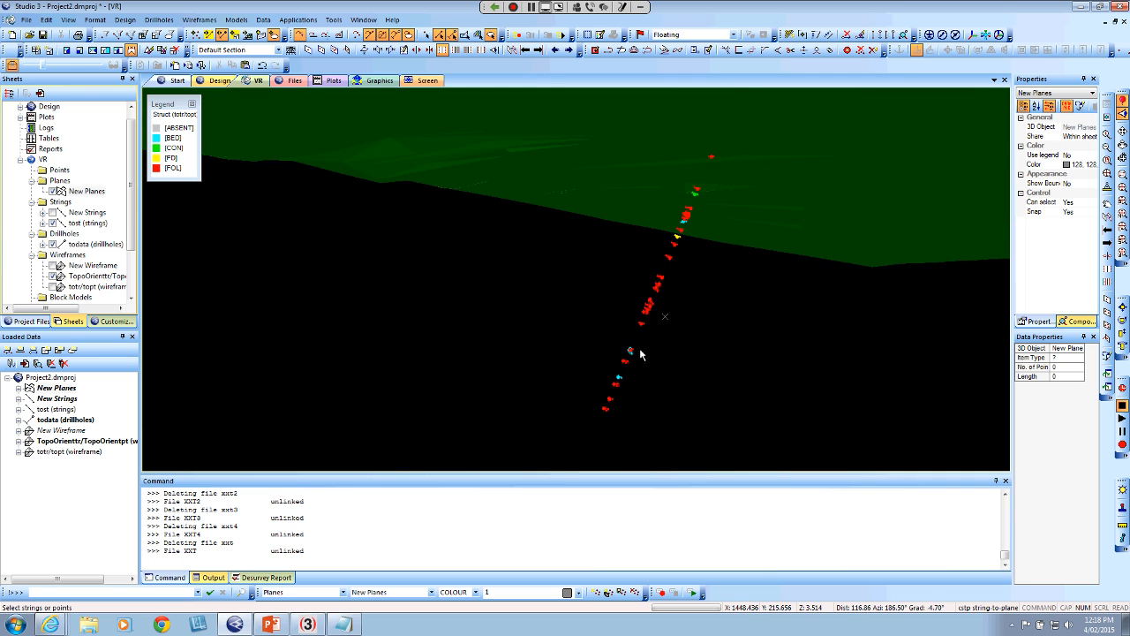
pyautogui.moveTo(635, 364)
pyautogui.mouseDown()
pyautogui.moveTo(606, 368)
pyautogui.moveTo(632, 374)
pyautogui.mouseUp()
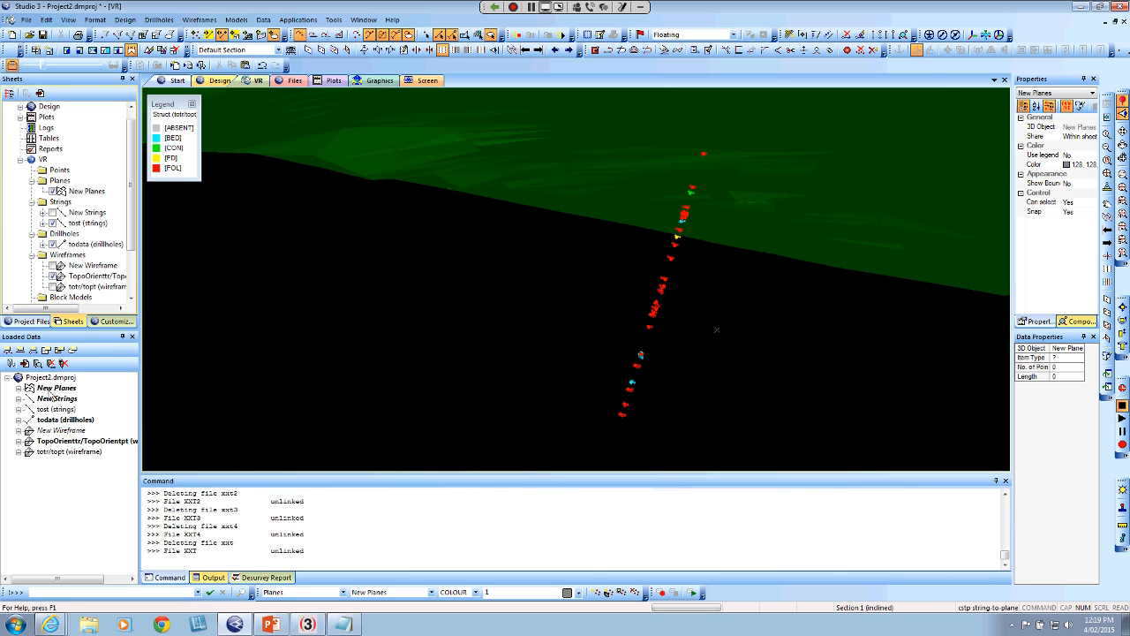
# Save the New Planes object as the Datamine file newplanes.dm in the Orient2 folder
pyautogui.rightClick(56, 389)
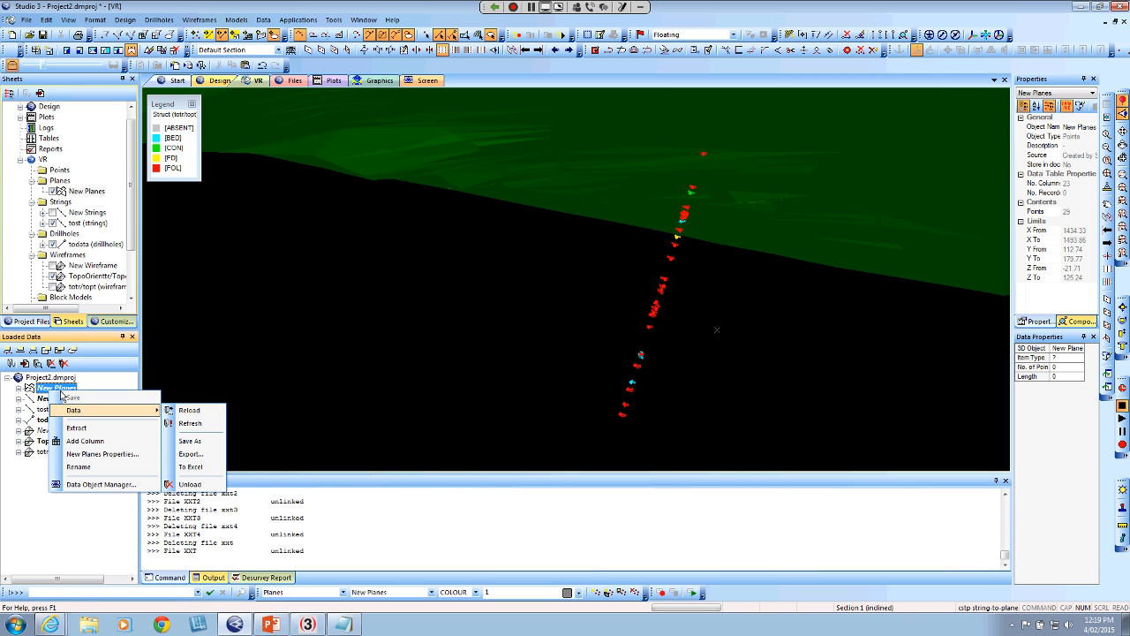
pyautogui.click(203, 442)
pyautogui.click(524, 315)
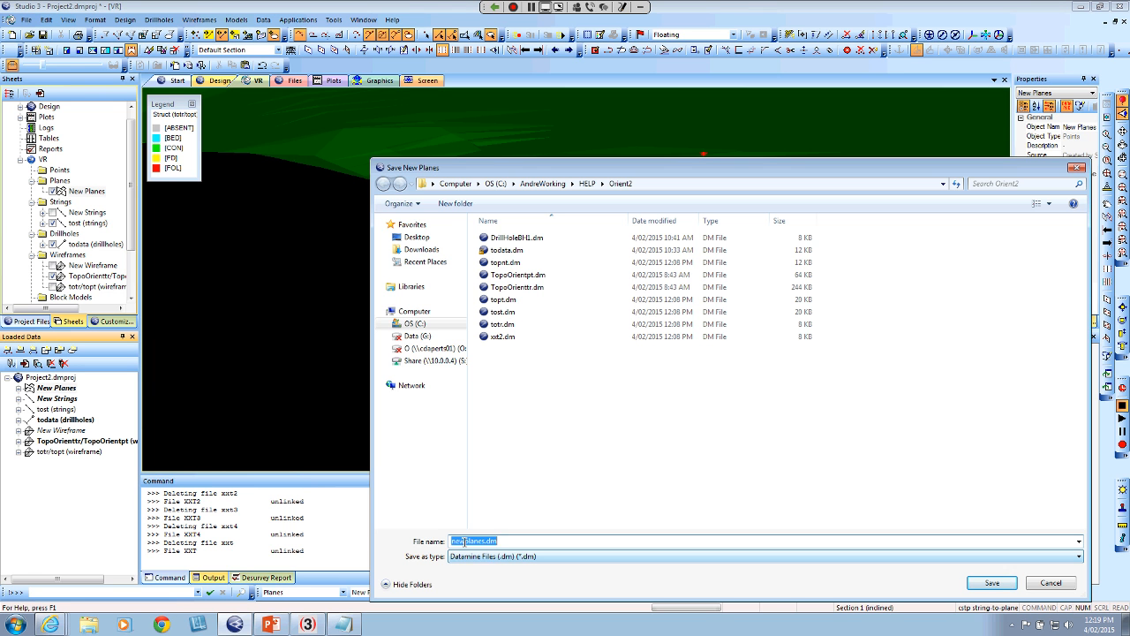
pyautogui.click(465, 541)
pyautogui.click(992, 584)
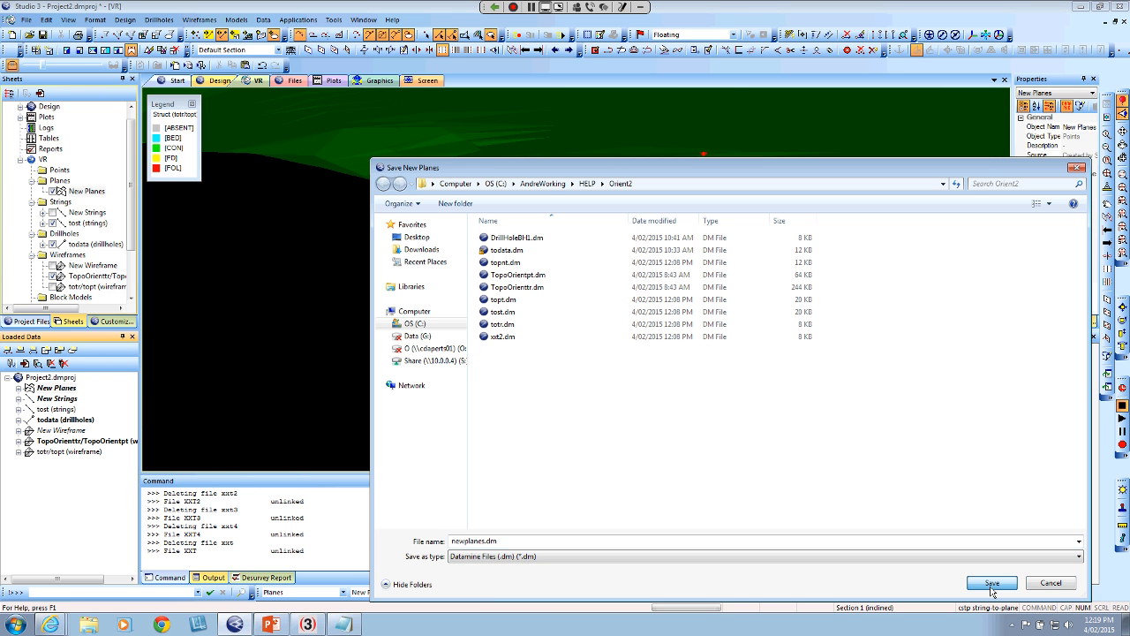
pyautogui.click(993, 587)
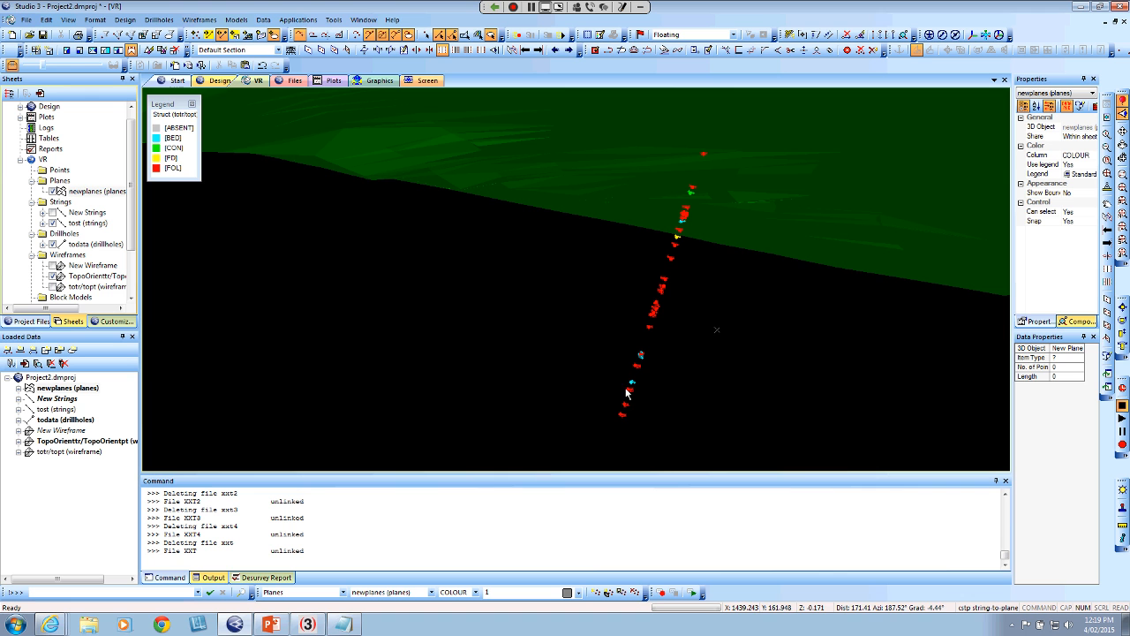
# Run the EXTRA process with its restored file settings, using newplanes as input and newplanBED as output
pyautogui.click(200, 593)
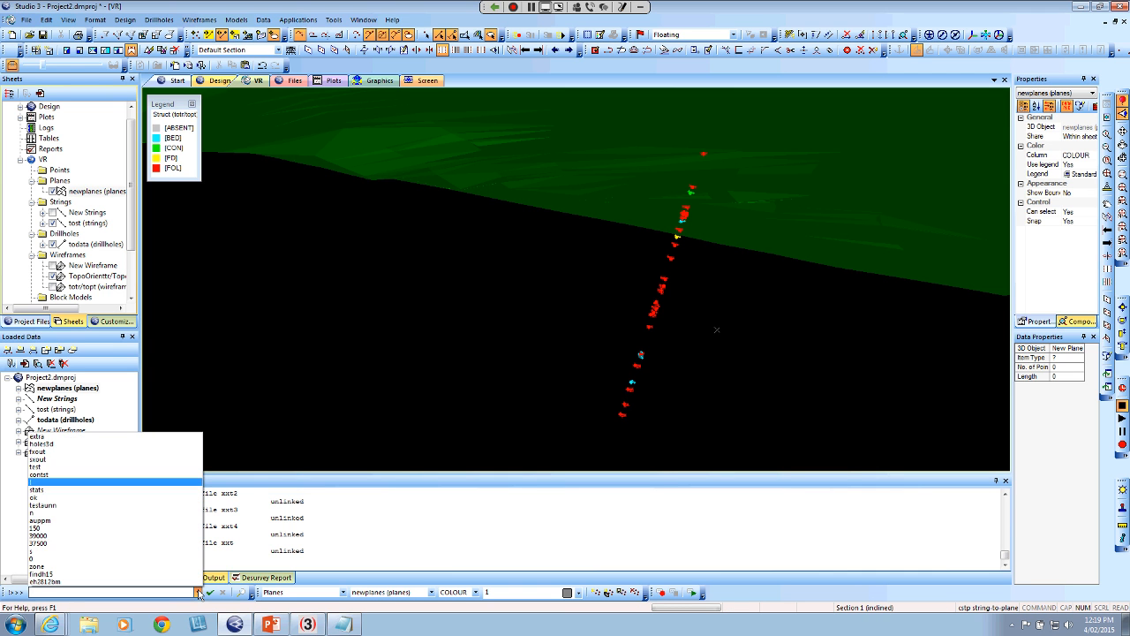
pyautogui.click(68, 439)
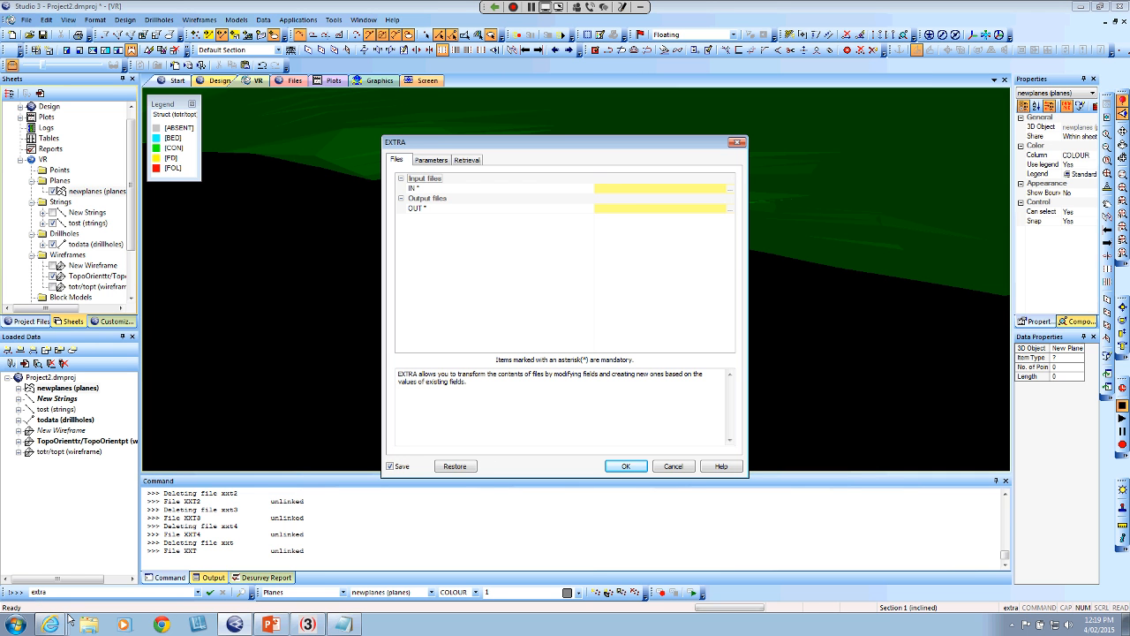
pyautogui.click(455, 466)
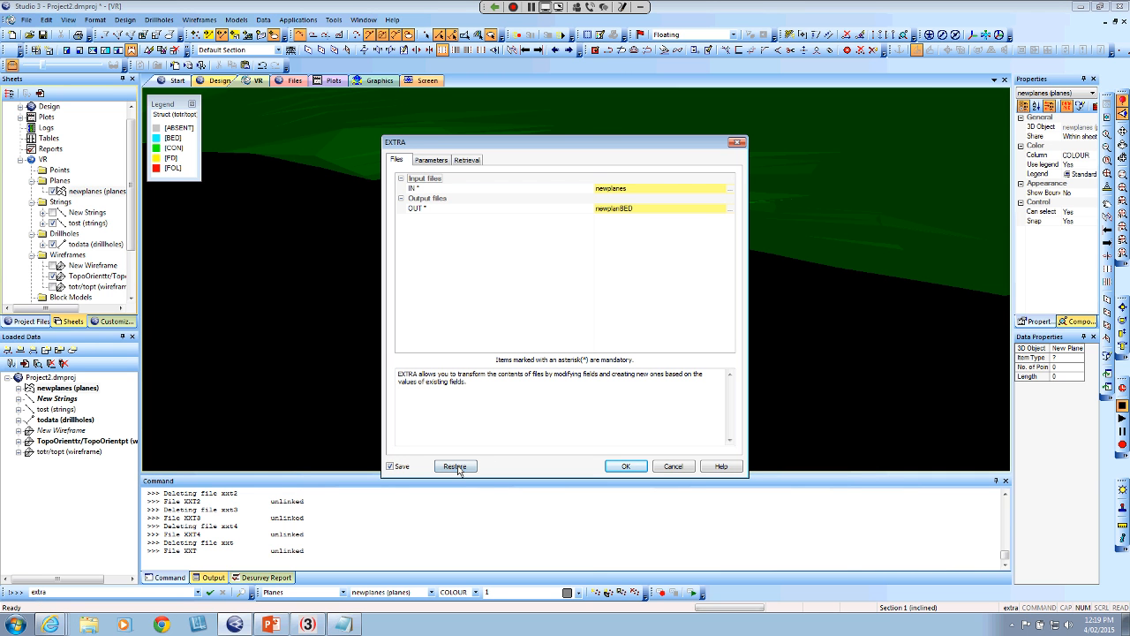
pyautogui.click(631, 189)
pyautogui.click(633, 188)
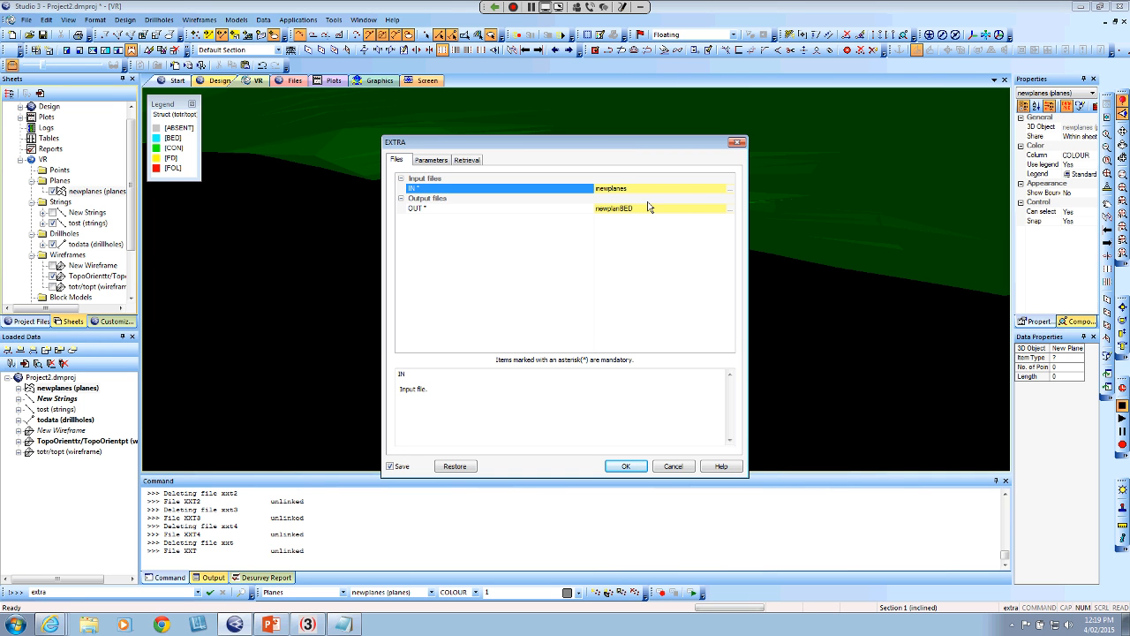
pyautogui.click(649, 208)
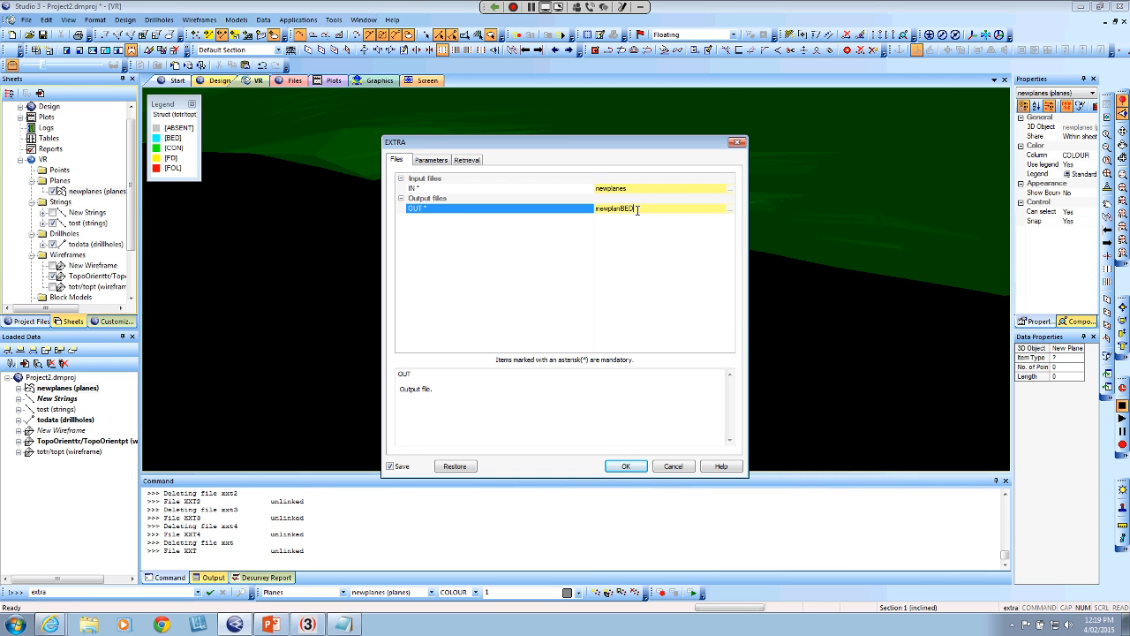
pyautogui.click(626, 466)
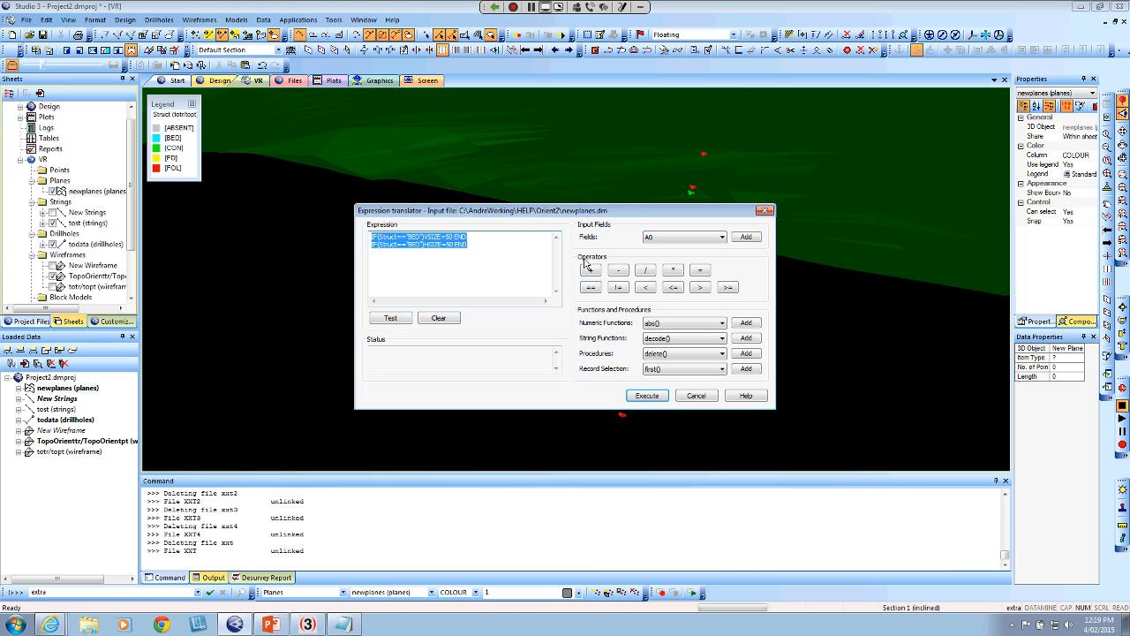
# Test and execute the expressions that set VSIZE=50 and HSIZE=50 for records where Struct equals "BED"
pyautogui.moveTo(560, 214); pyautogui.dragTo(541, 130)
pyautogui.click(359, 159)
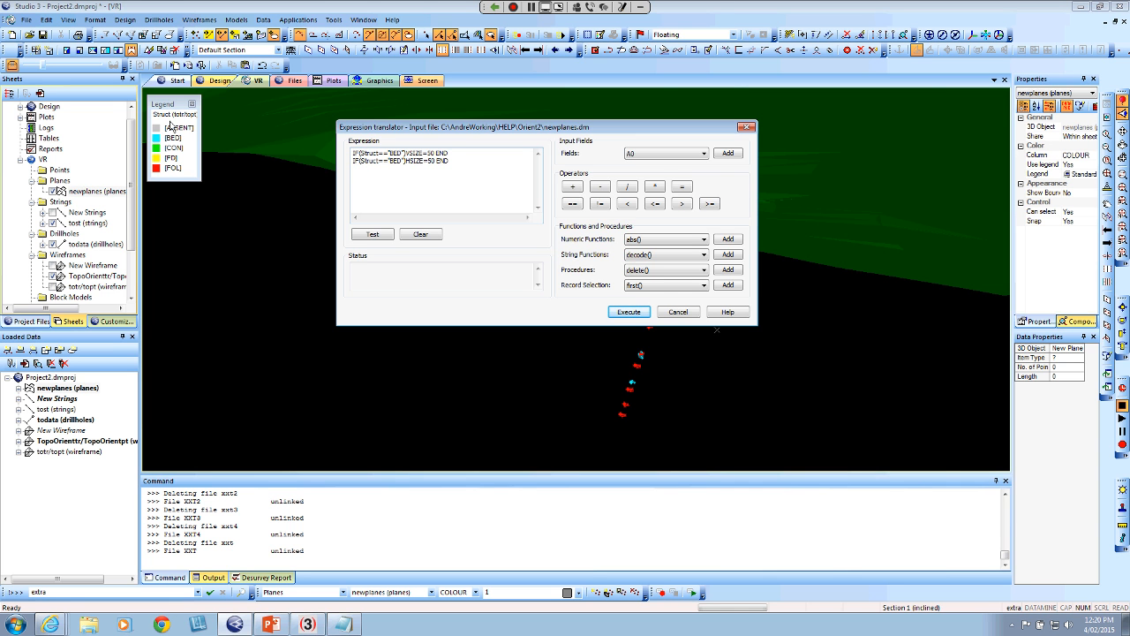
pyautogui.moveTo(444, 128); pyautogui.dragTo(786, 283)
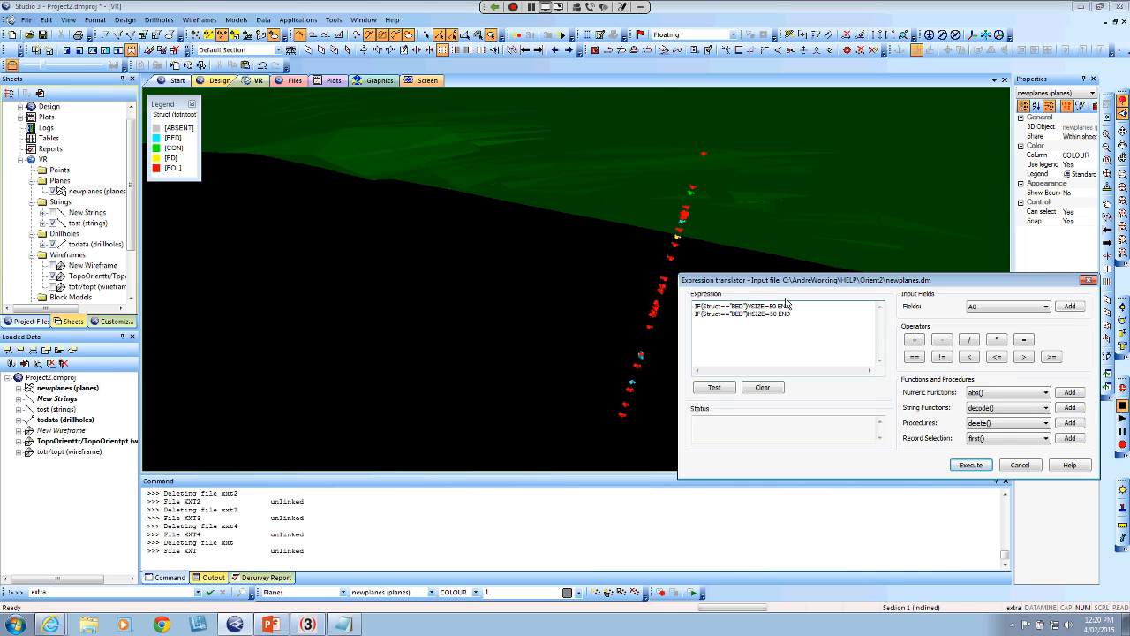
pyautogui.moveTo(786, 282); pyautogui.dragTo(306, 224)
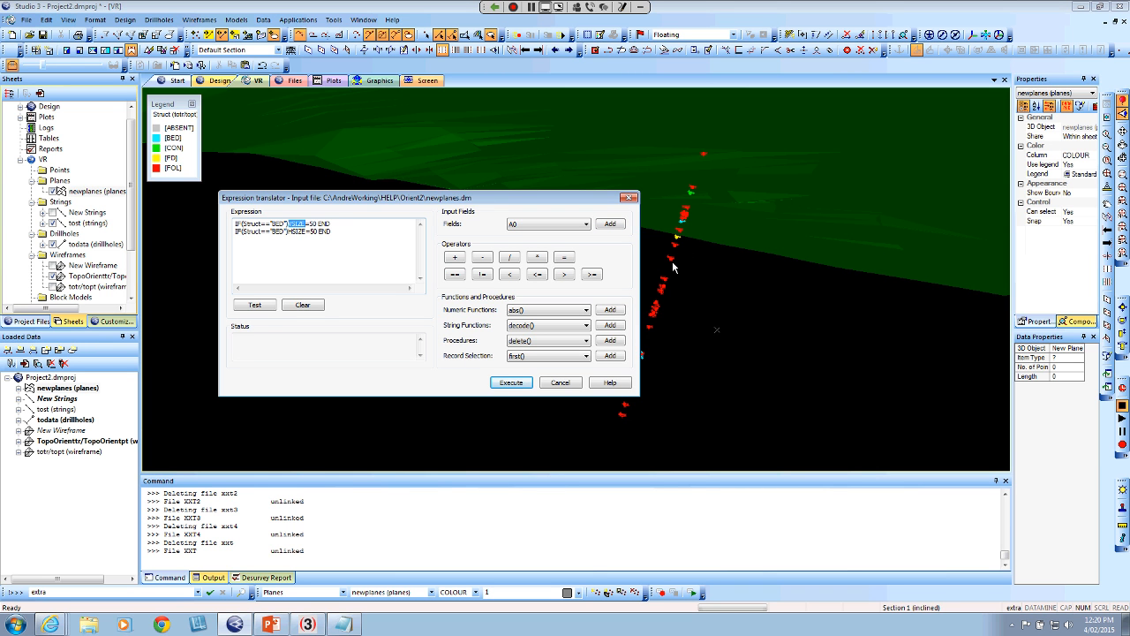
pyautogui.write('VSIZE')
pyautogui.doubleClick(314, 223)
pyautogui.click(254, 307)
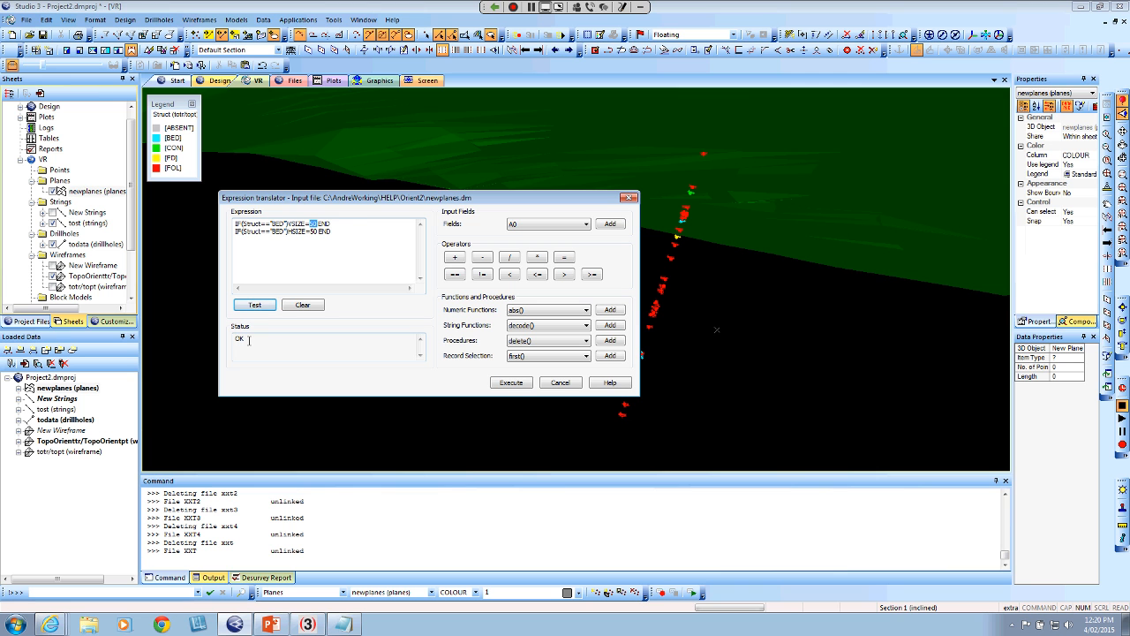
pyautogui.click(509, 383)
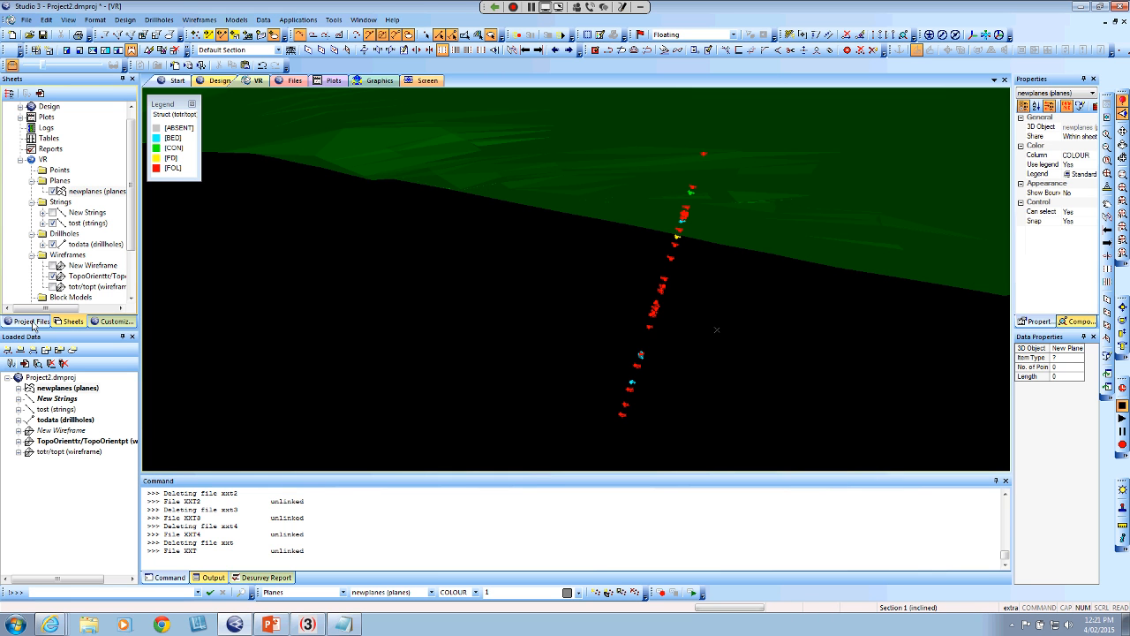
# Load the newplanBED planes file from the project files into the 3D view
pyautogui.click(31, 321)
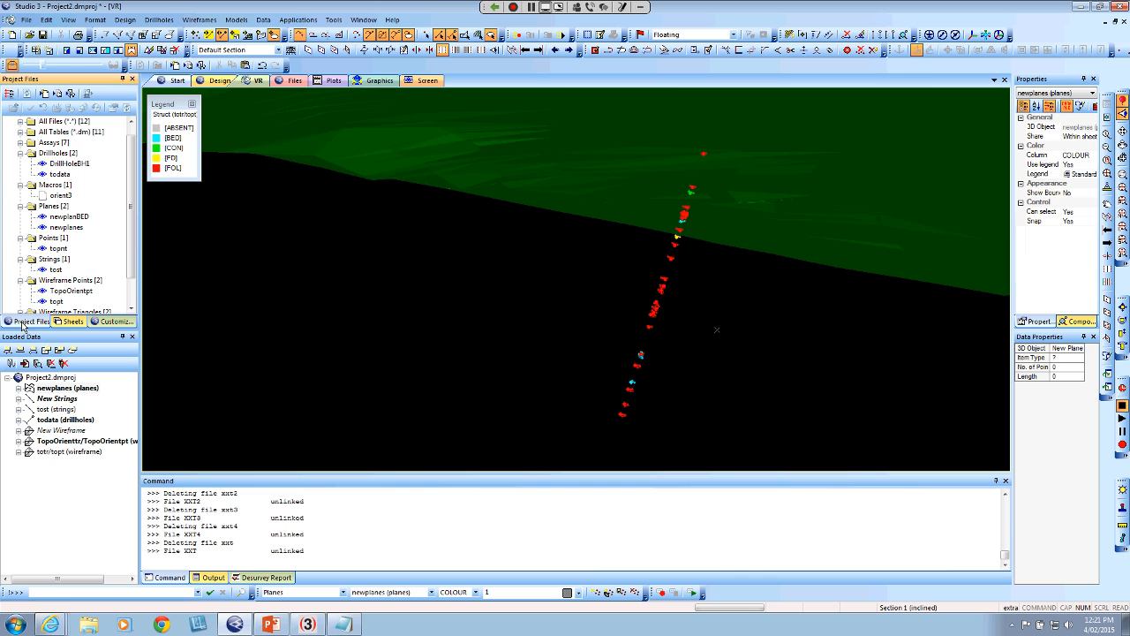
pyautogui.click(69, 216)
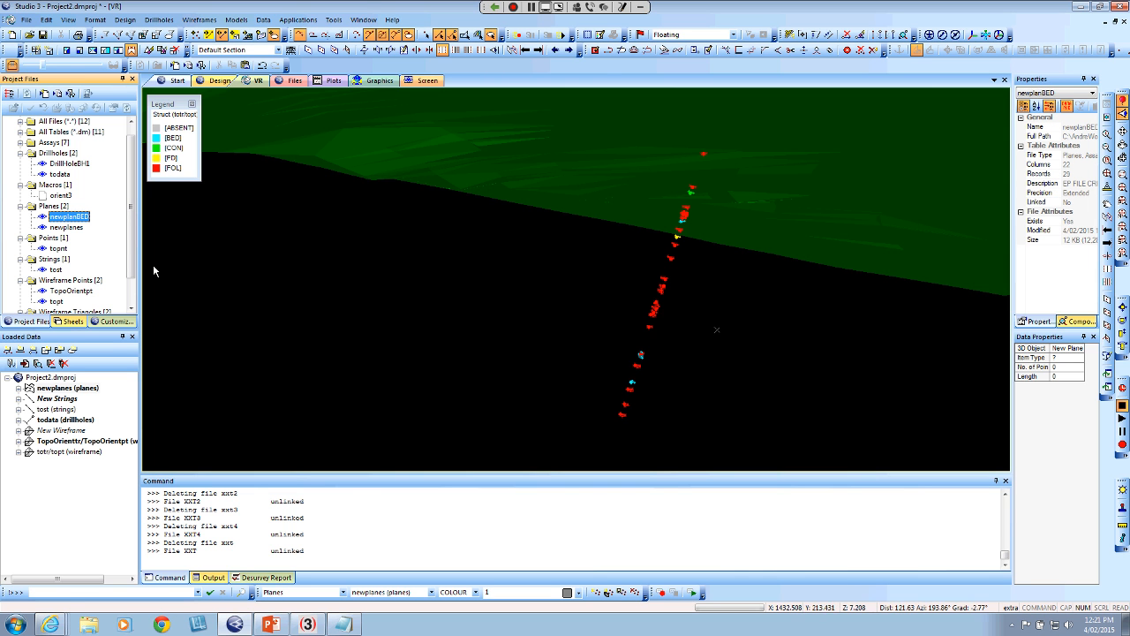
pyautogui.click(649, 368)
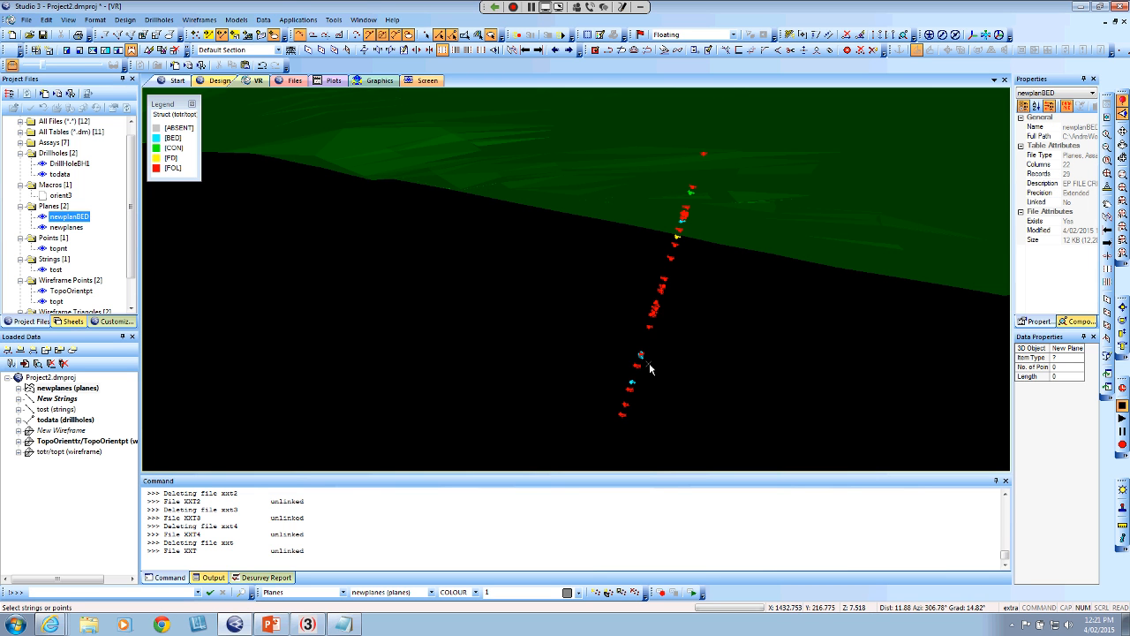
pyautogui.scroll(3, 649, 368)
pyautogui.scroll(5, 649, 368)
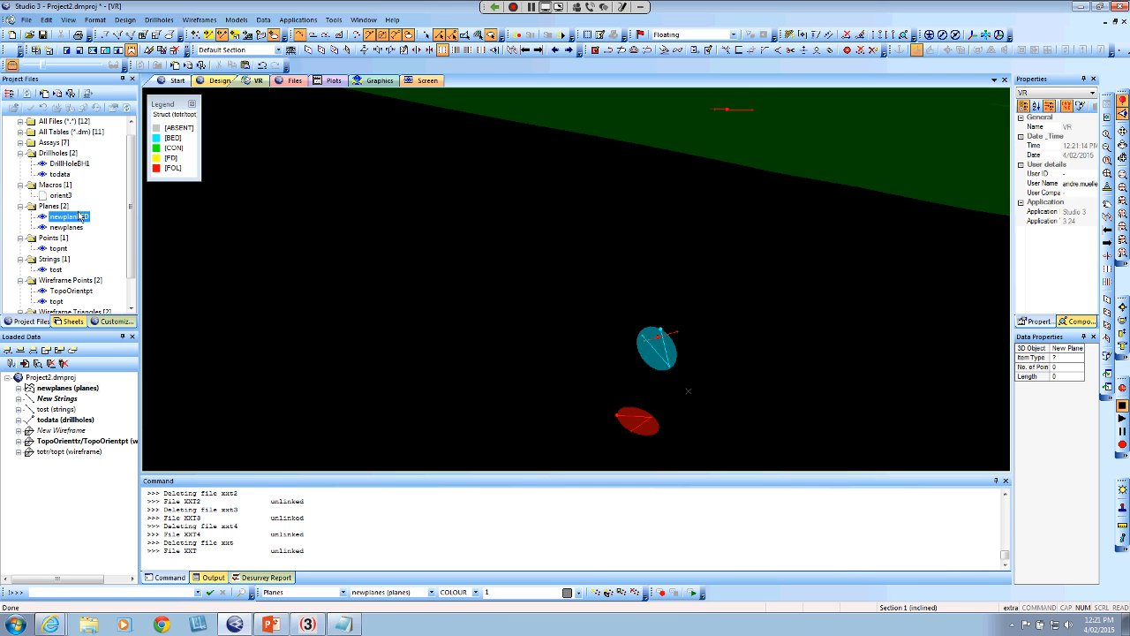
pyautogui.moveTo(79, 216); pyautogui.dragTo(419, 218)
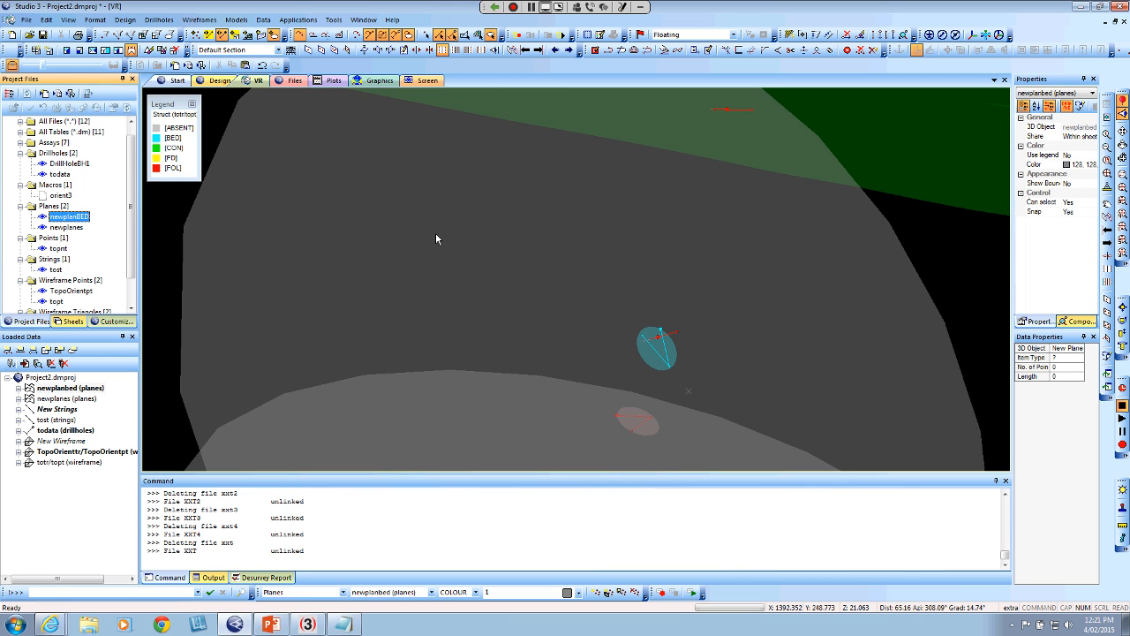
# Examine the enlarged bedding planes around the drillhole and below the topography from several angles
pyautogui.scroll(-6, 372, 301)
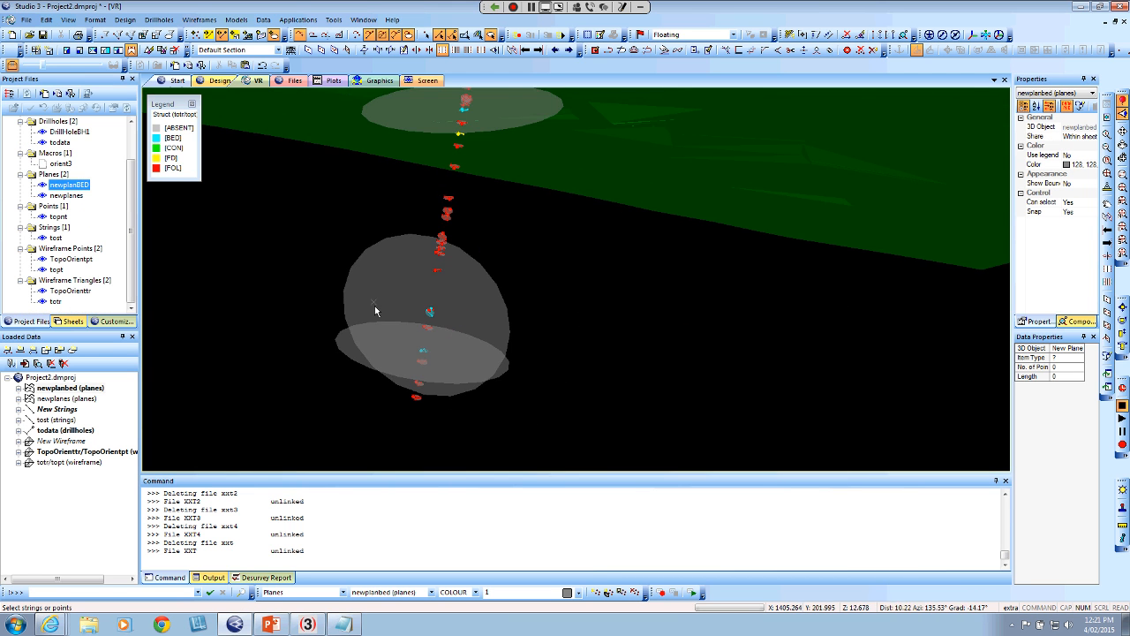
pyautogui.scroll(-3, 422, 327)
pyautogui.moveTo(423, 327); pyautogui.dragTo(512, 320)
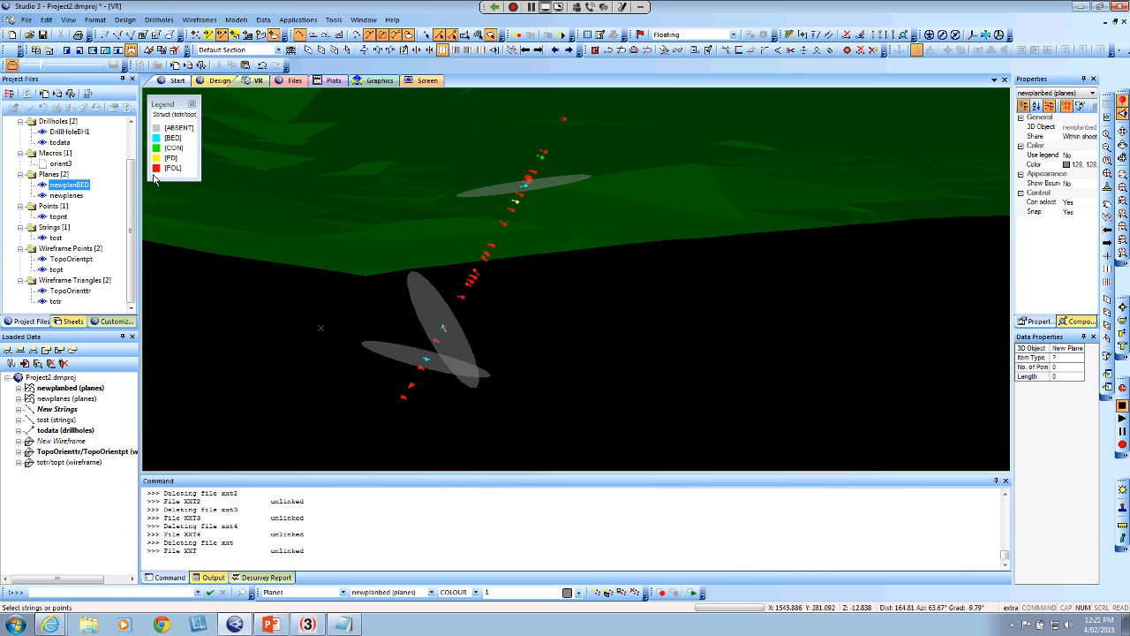
pyautogui.moveTo(499, 347)
pyautogui.mouseDown()
pyautogui.moveTo(547, 345)
pyautogui.moveTo(488, 347)
pyautogui.mouseUp()
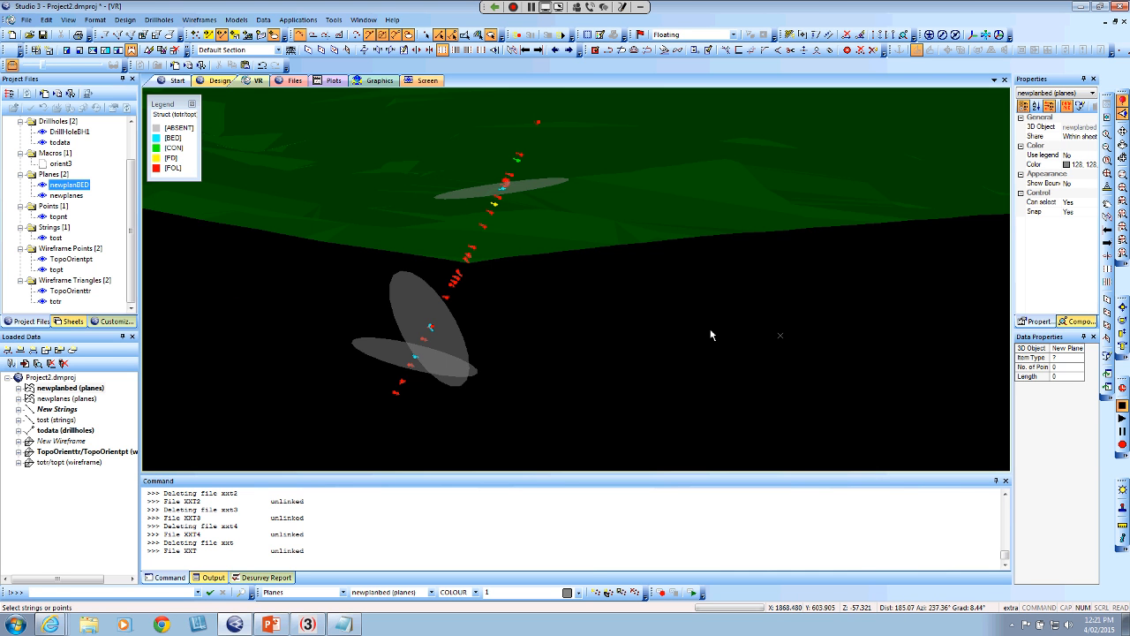
pyautogui.scroll(-3, 708, 334)
pyautogui.moveTo(708, 334); pyautogui.dragTo(439, 306)
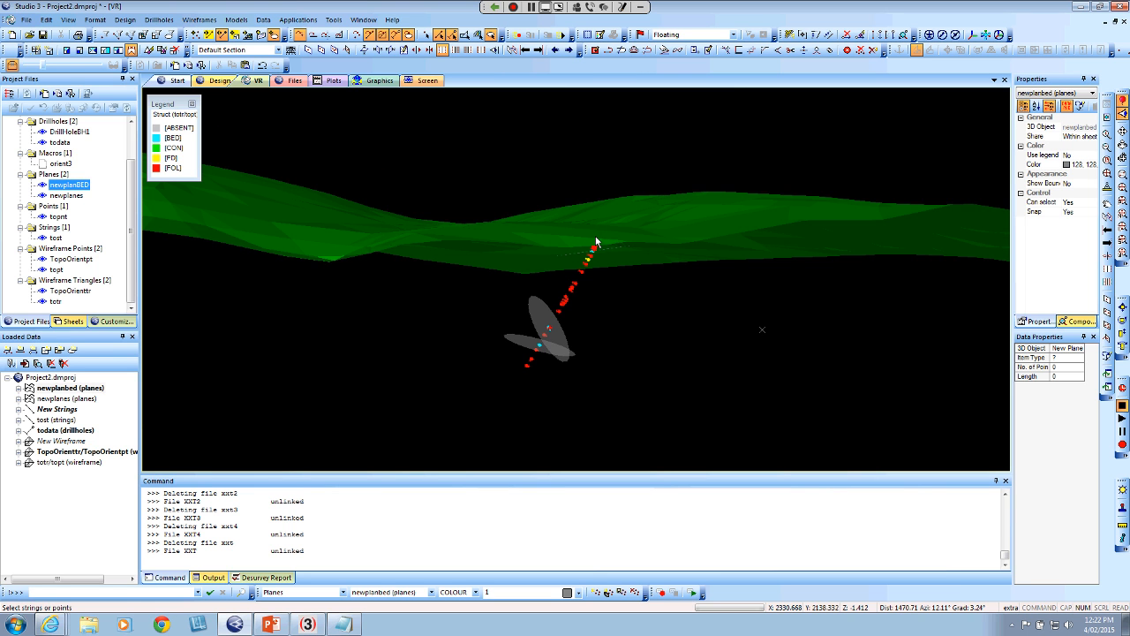
# Create a stereonet from the loaded newplanes (planes) data, with SDIP as dip and DIPDIRN as dip direction
pyautogui.click(288, 22)
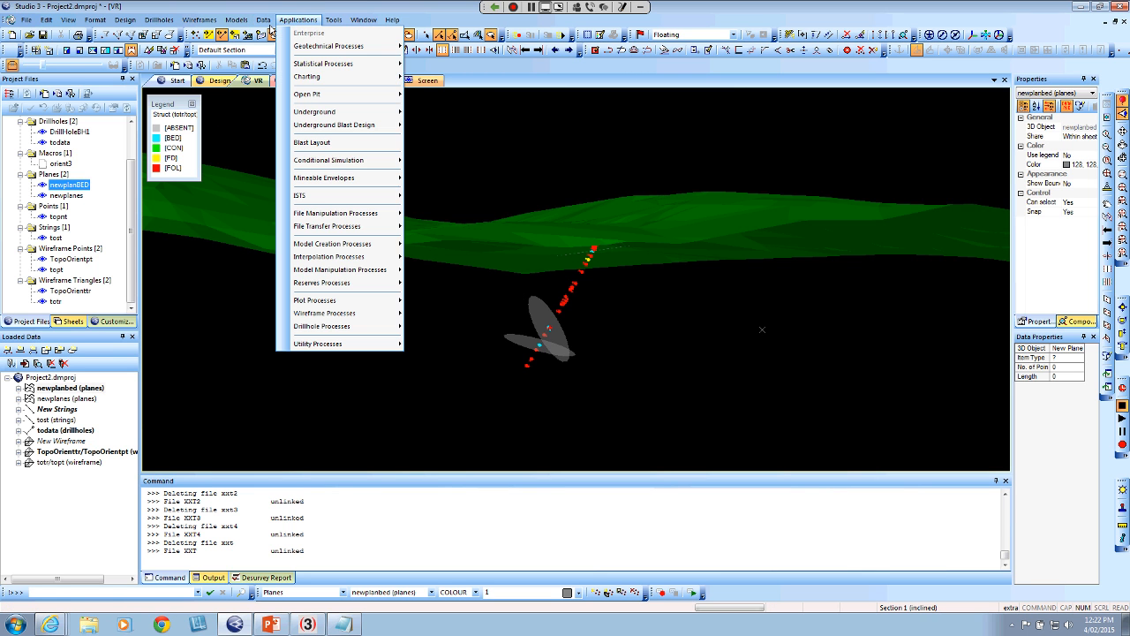
pyautogui.moveTo(322, 82)
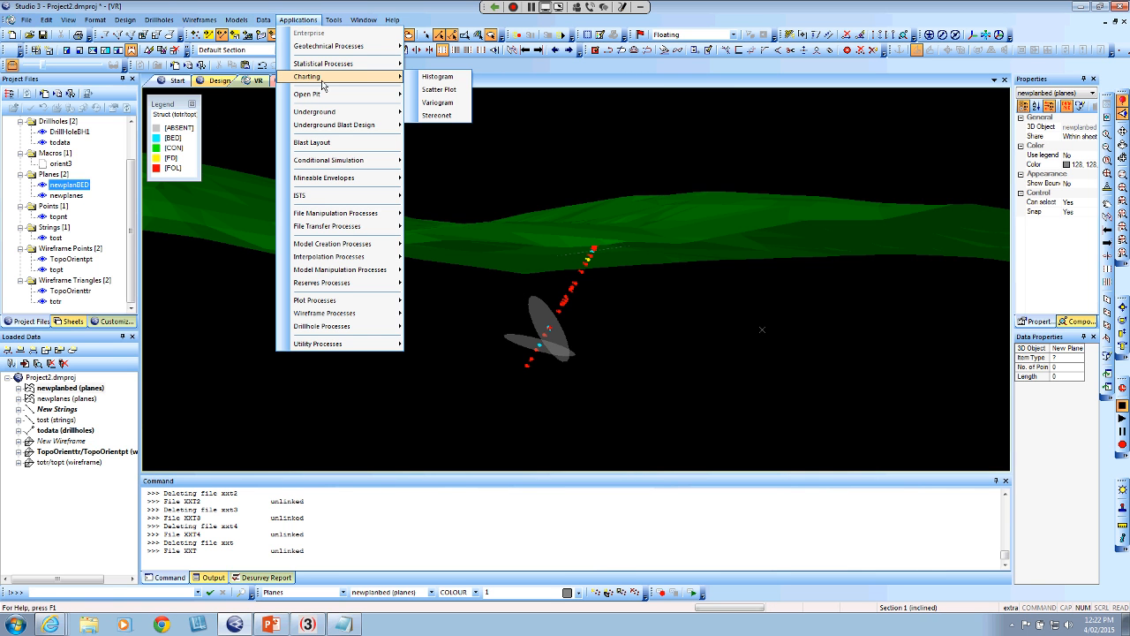
pyautogui.click(458, 113)
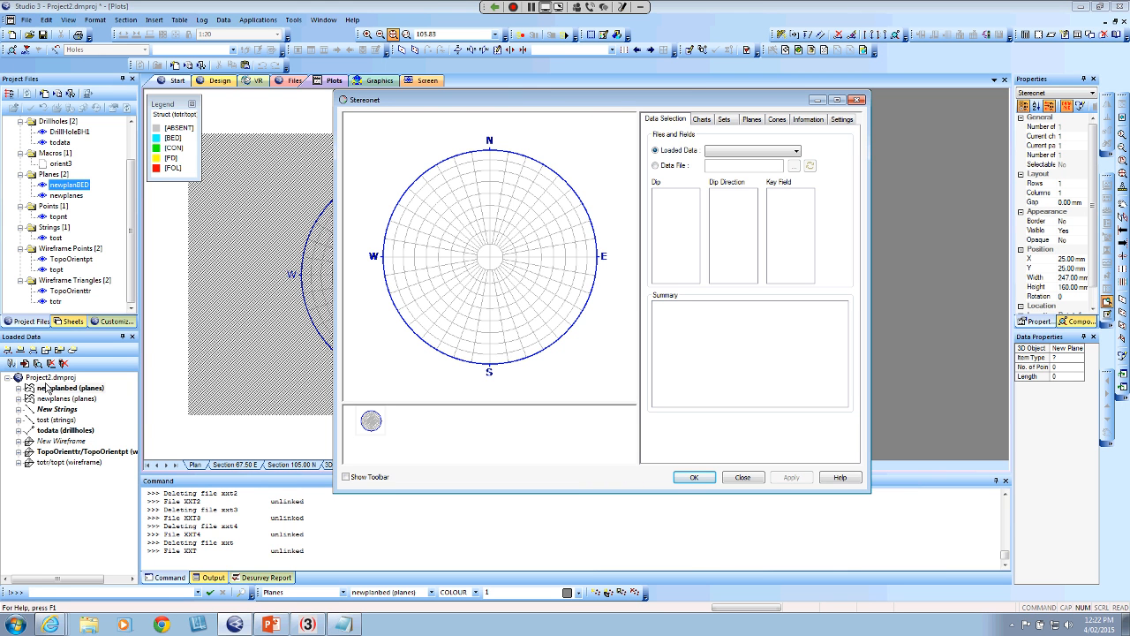
pyautogui.click(796, 151)
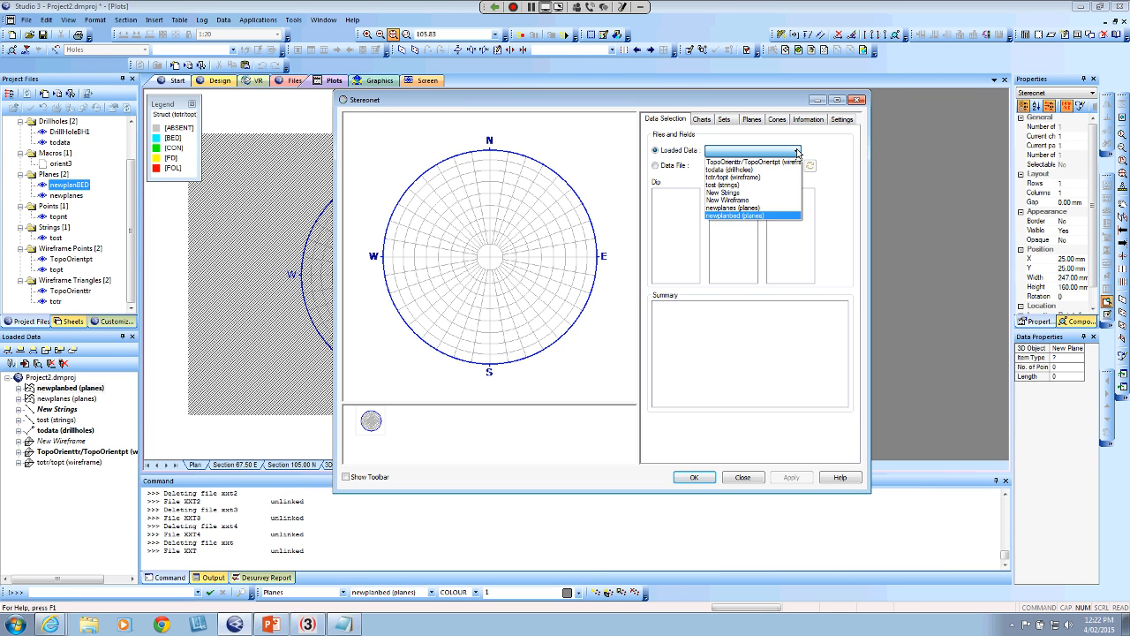
pyautogui.click(758, 208)
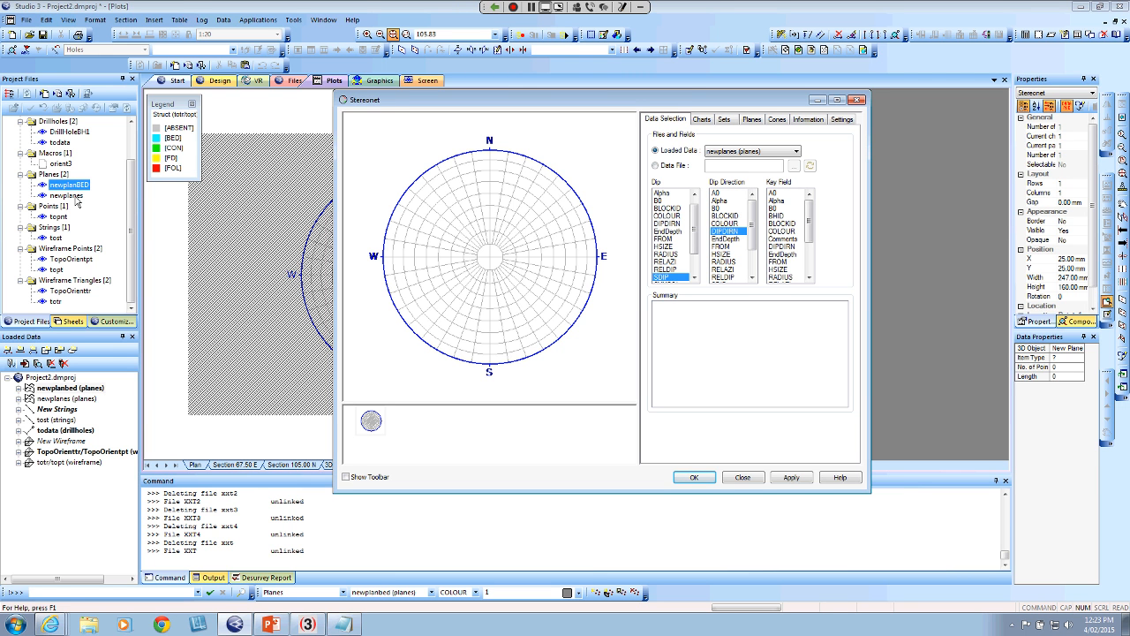
pyautogui.click(792, 477)
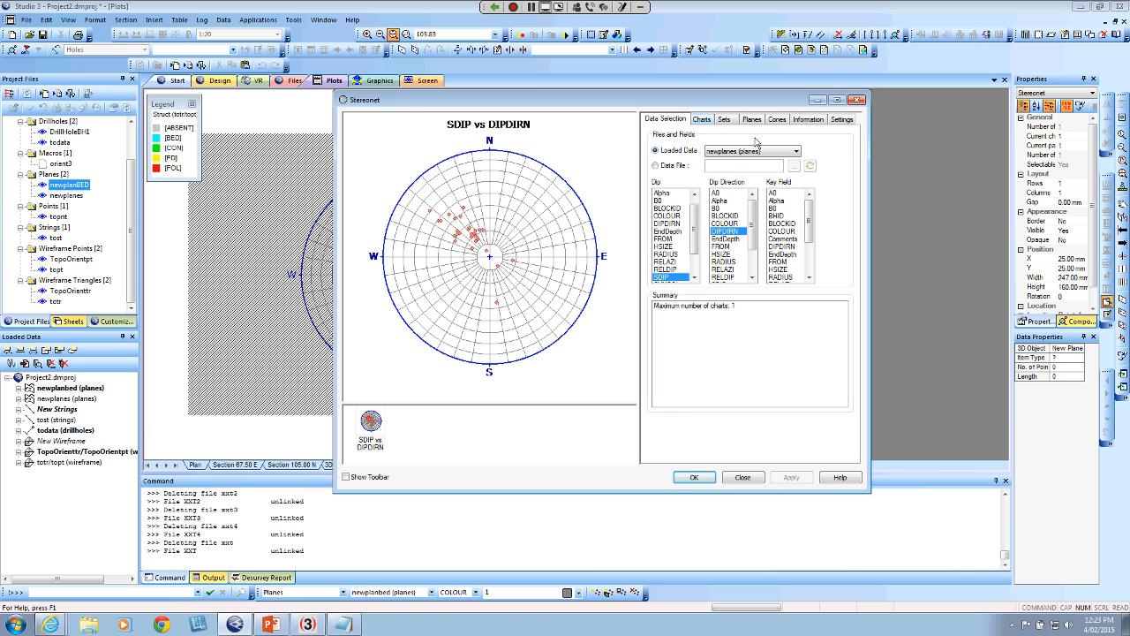
# Show the Cool color map on the SDIP vs DIPDIRN stereonet and place the chart on the plot sheet
pyautogui.click(702, 119)
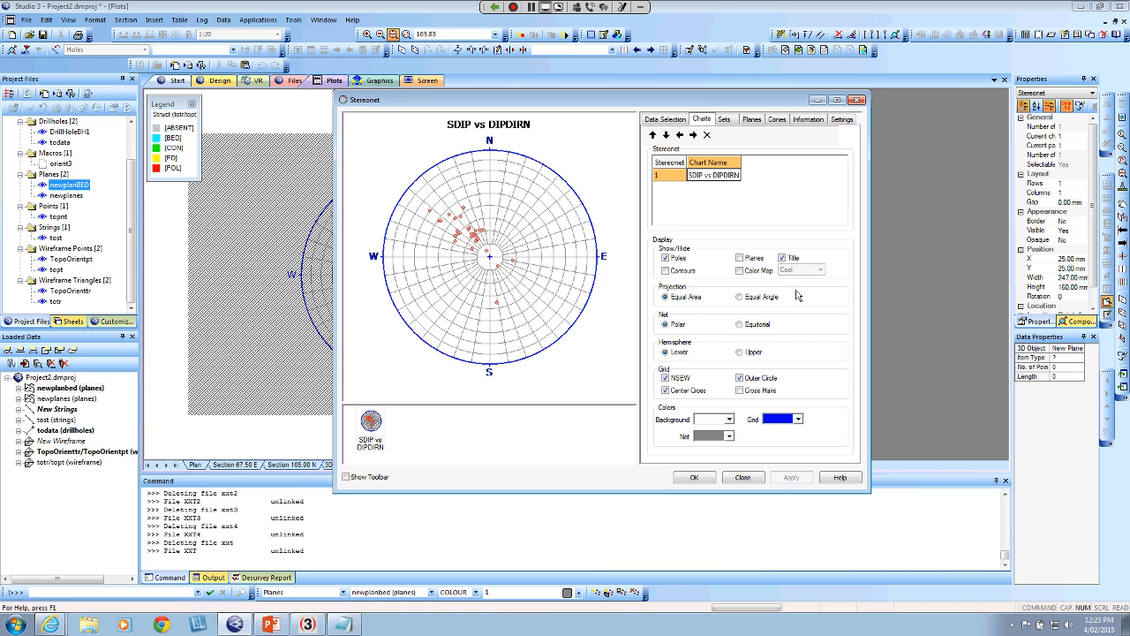
pyautogui.click(740, 270)
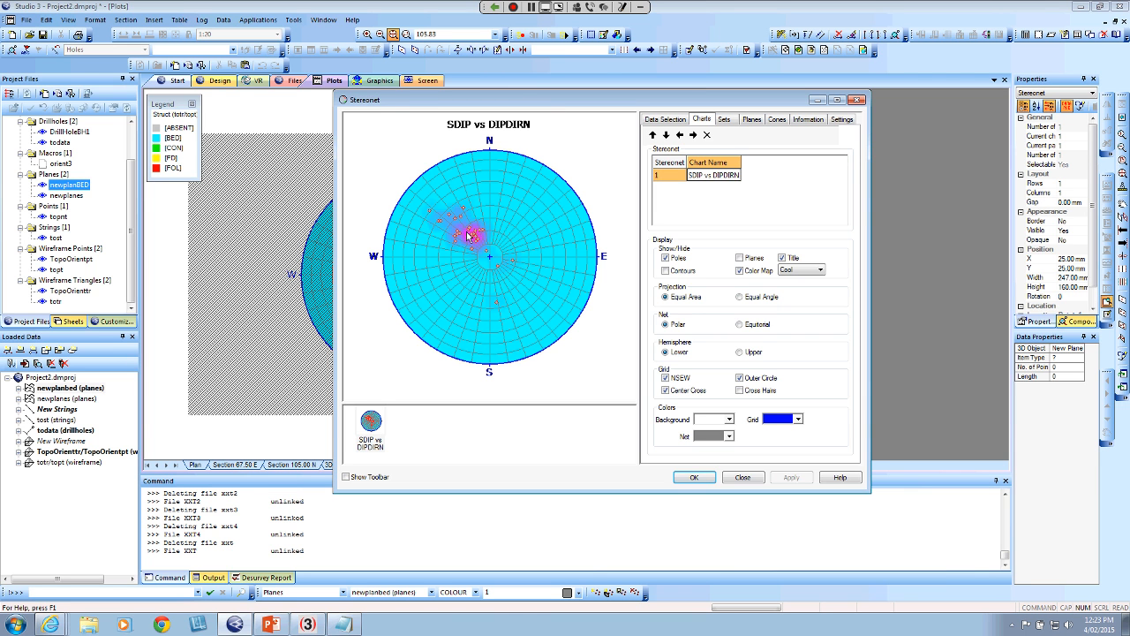
pyautogui.click(694, 476)
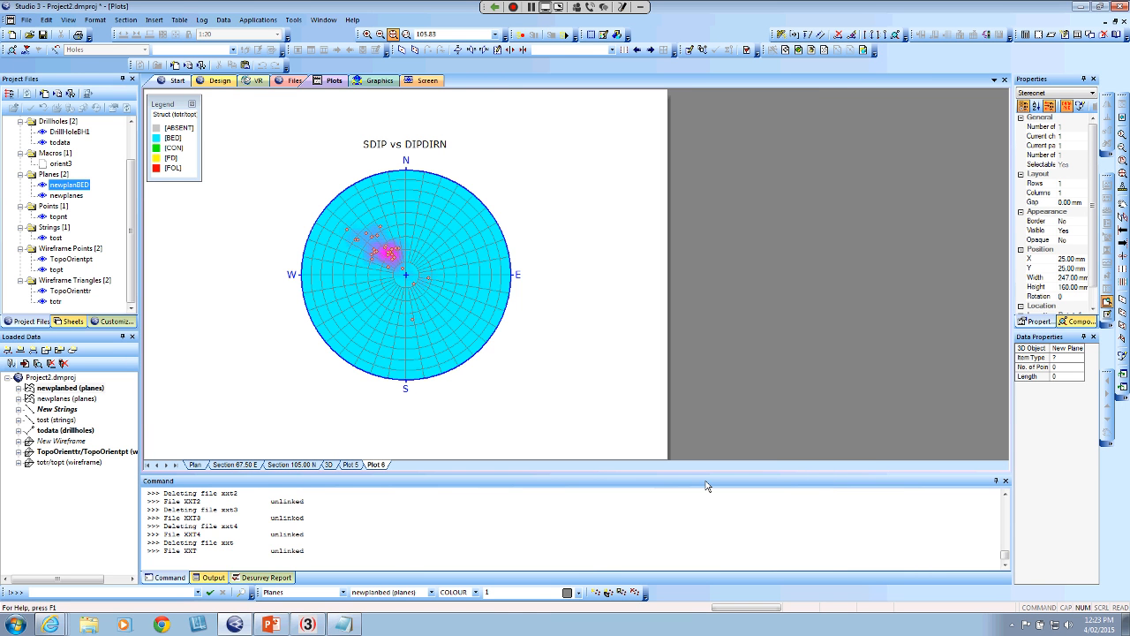
# Review the newplanes.dm records in the table editor alongside the 3D view, and close the table
pyautogui.doubleClick(76, 199)
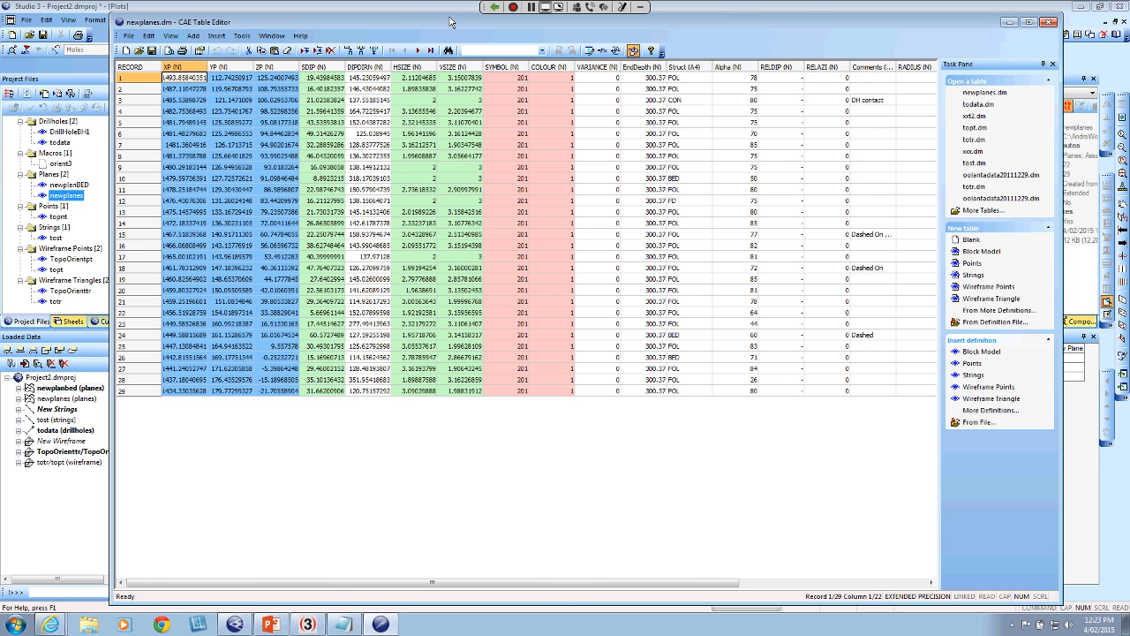
pyautogui.moveTo(449, 21); pyautogui.dragTo(662, 188)
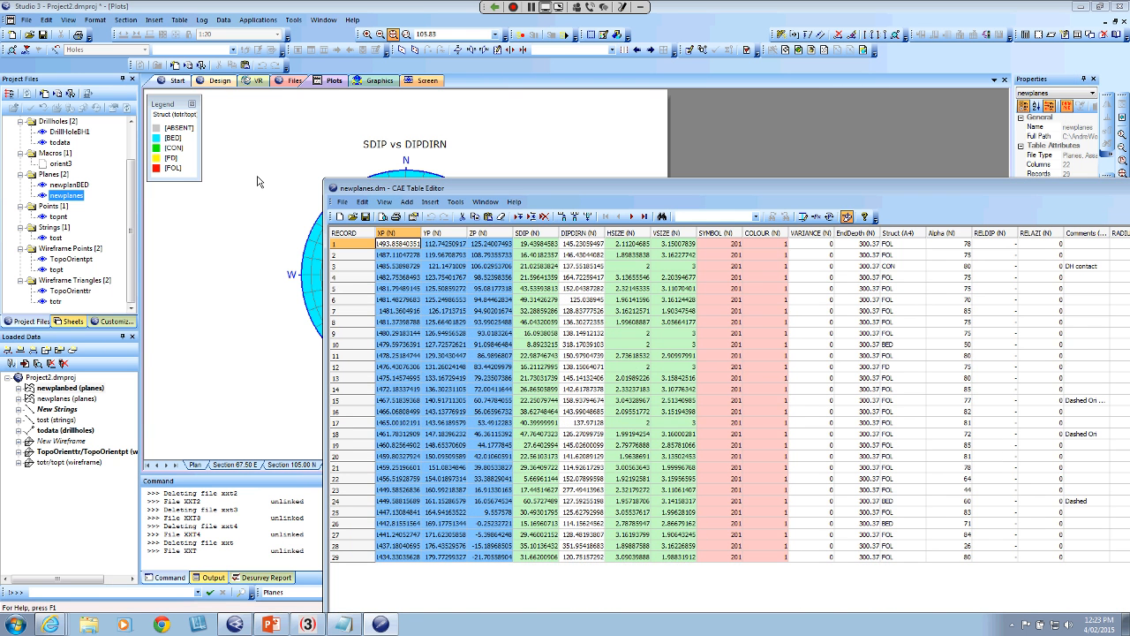
pyautogui.click(264, 82)
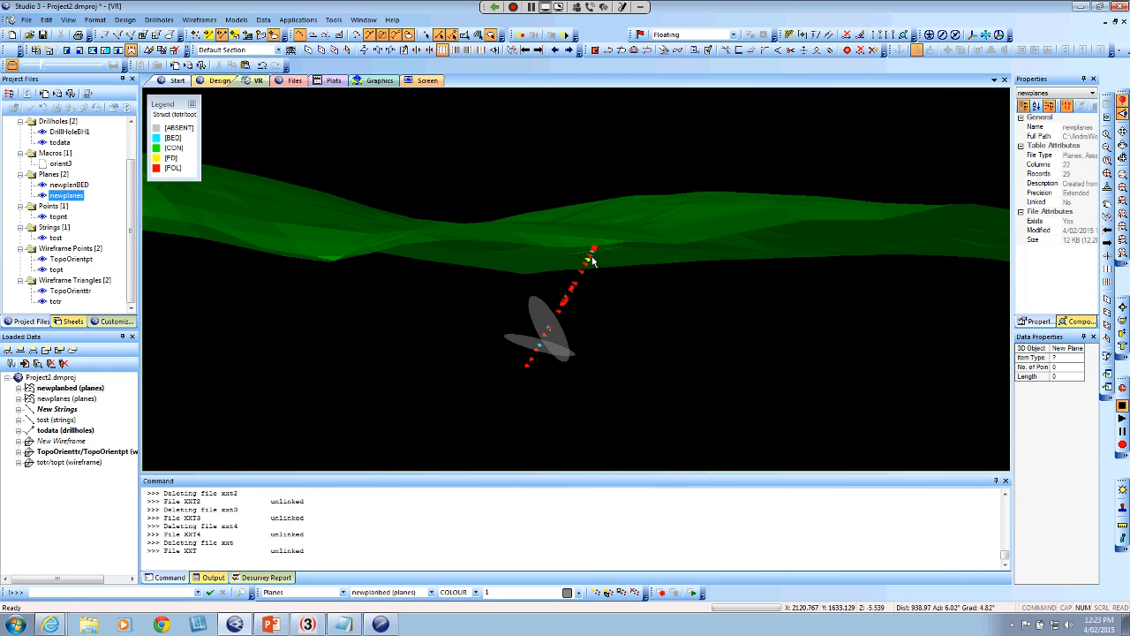
pyautogui.click(345, 625)
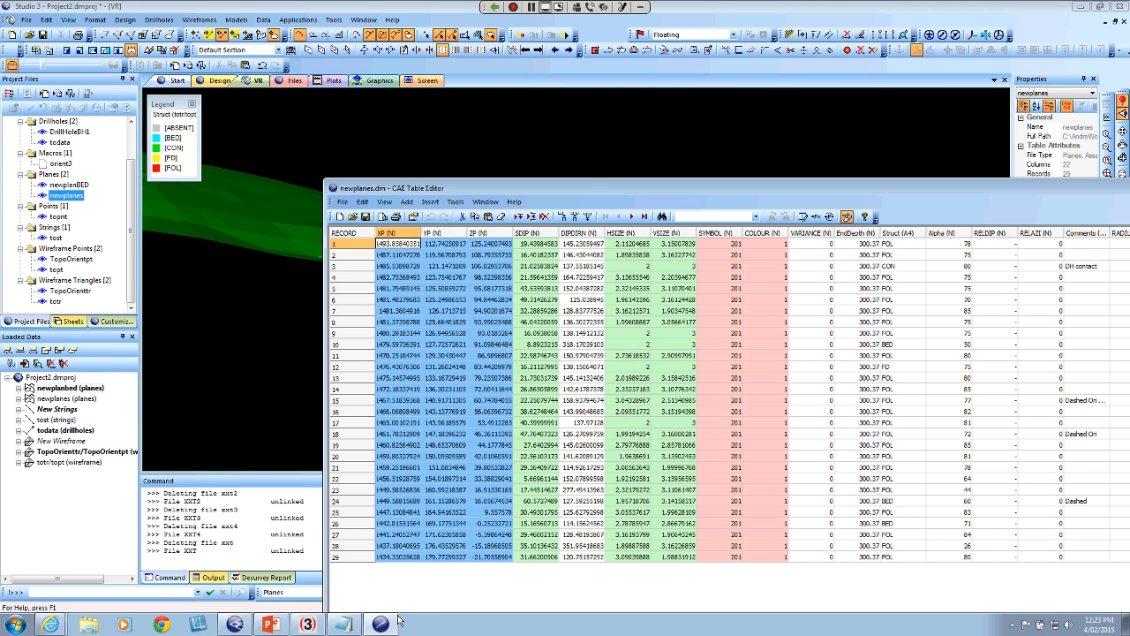
pyautogui.moveTo(599, 191); pyautogui.dragTo(874, 87)
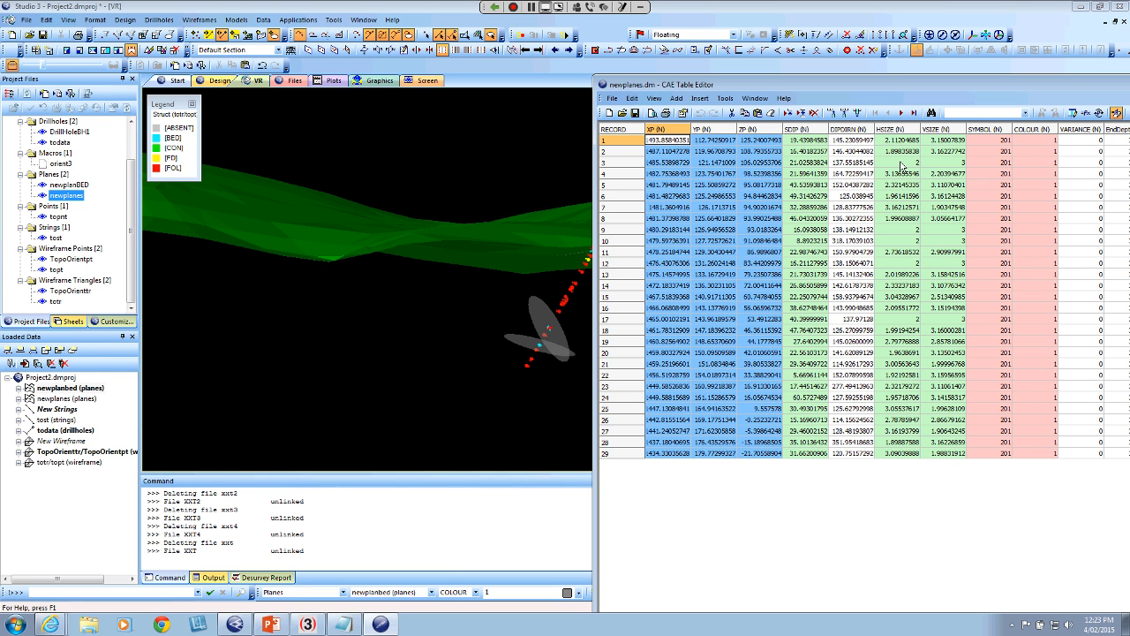
pyautogui.doubleClick(938, 85)
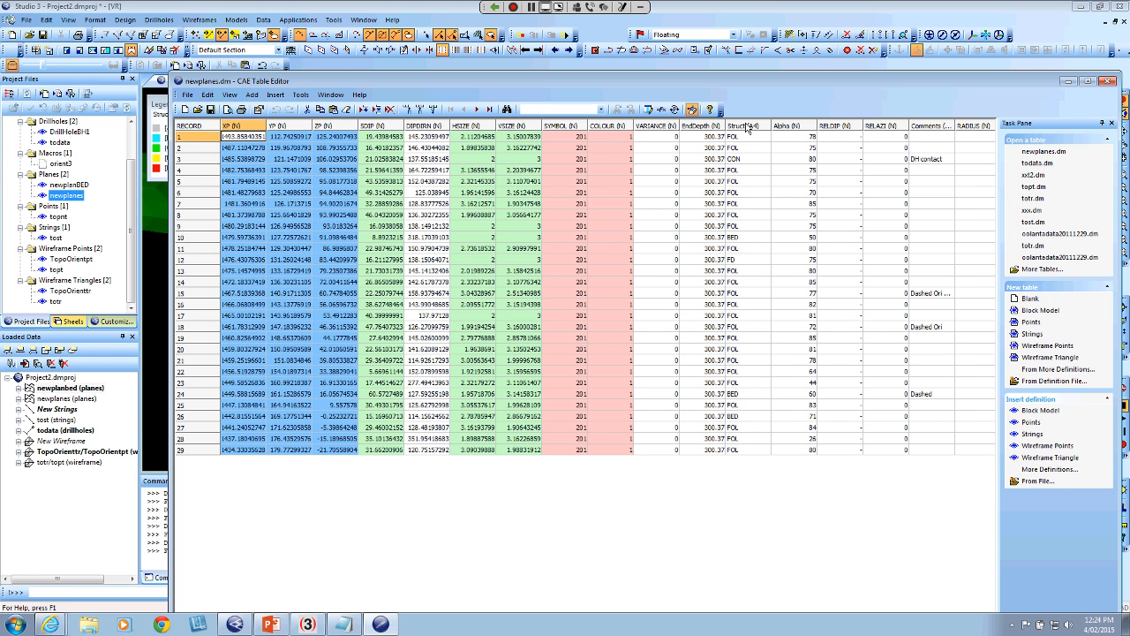
pyautogui.moveTo(828, 84); pyautogui.dragTo(765, 73)
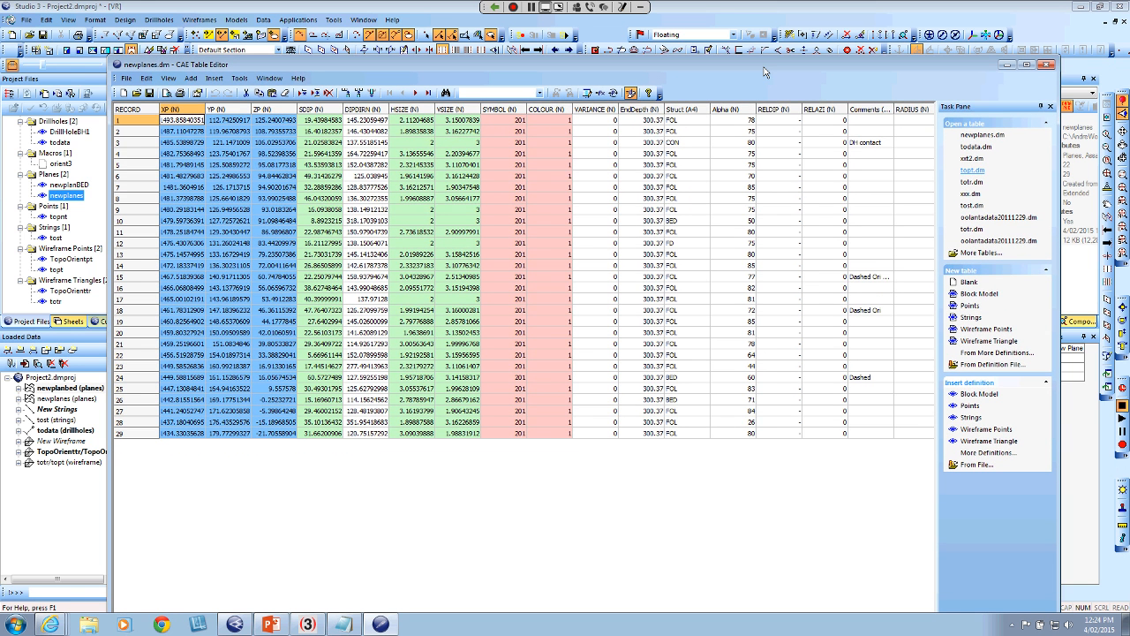
pyautogui.click(1048, 68)
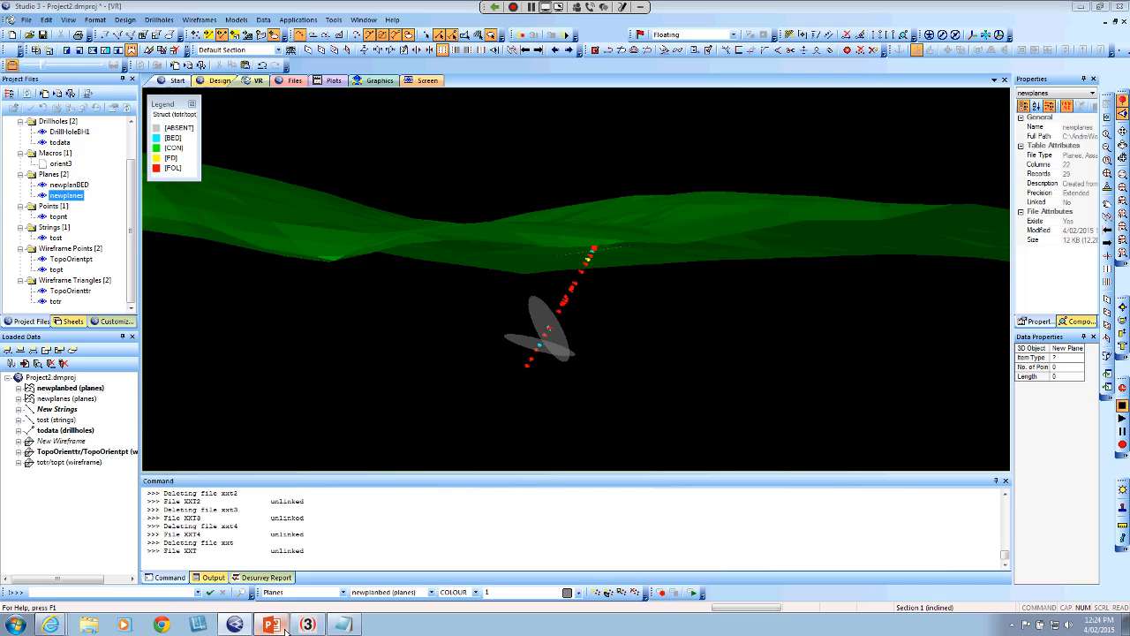
# Switch to the PowerPoint presentation and show the slide with the support contact address
pyautogui.click(283, 628)
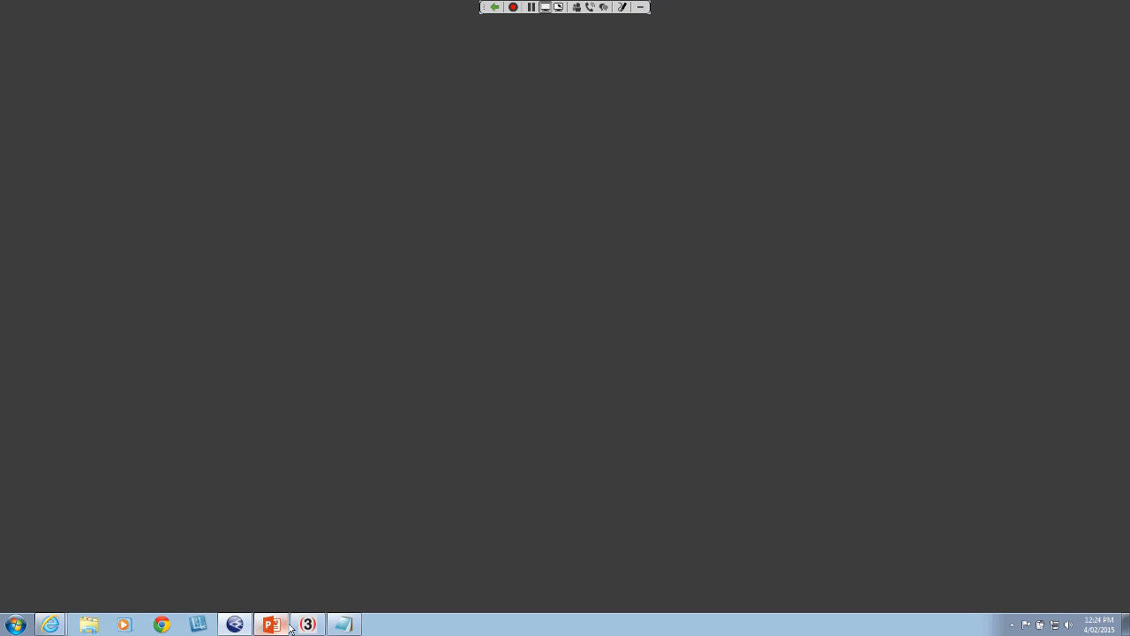
pyautogui.click(95, 248)
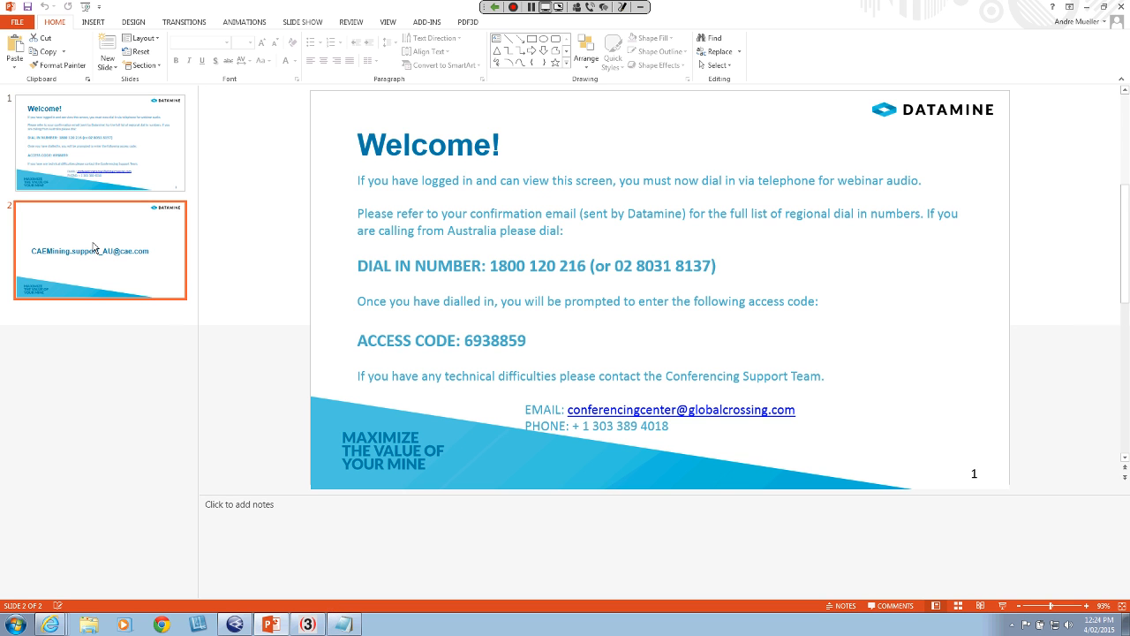